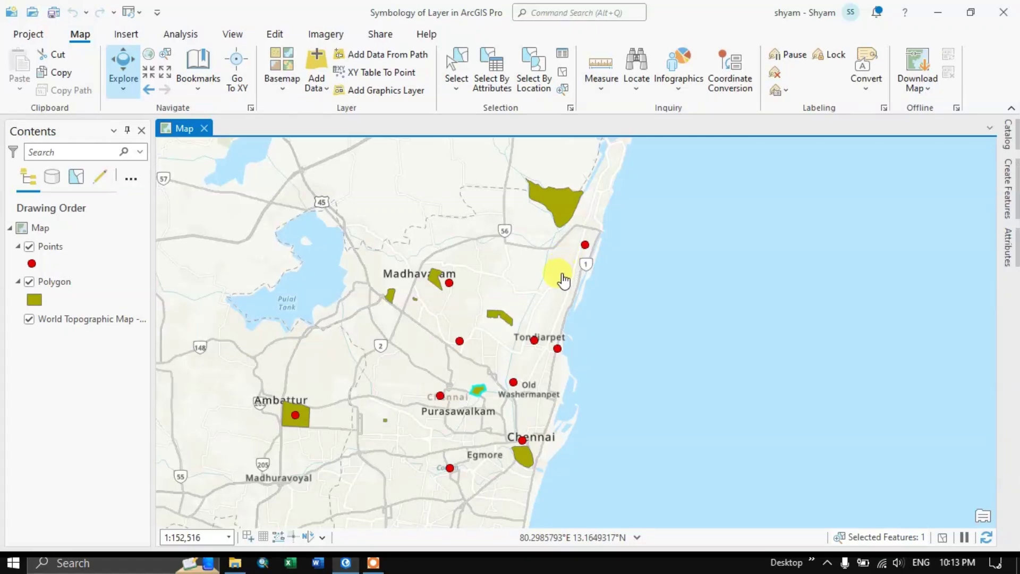
Change the Points layer's symbol to Triangle 1 from the ArcGIS 2D gallery
{"action": "scroll", "coordinate": [552, 271], "scroll_direction": "down", "scroll_amount": 2}
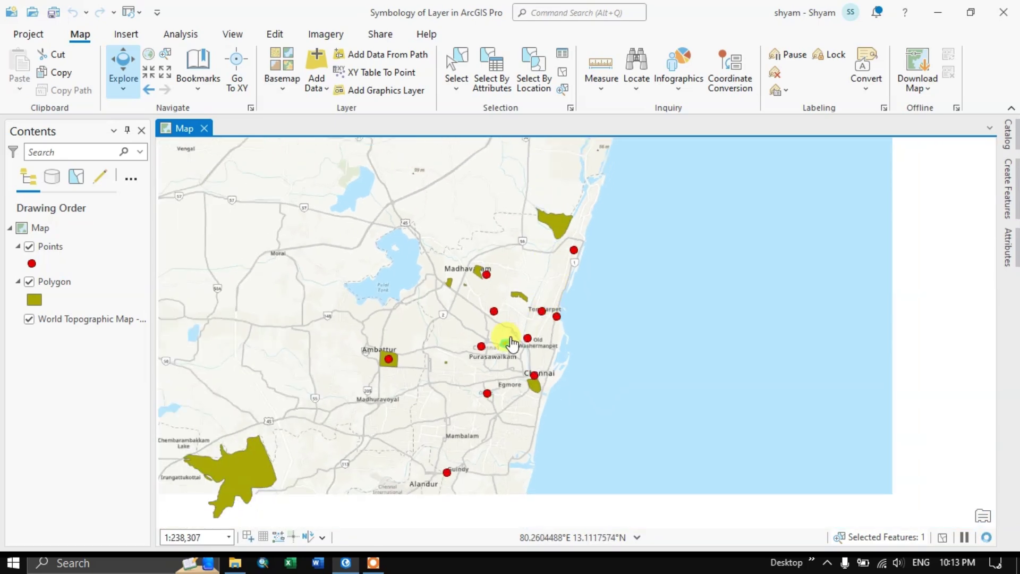
{"action": "scroll", "coordinate": [512, 344], "scroll_direction": "up", "scroll_amount": 2}
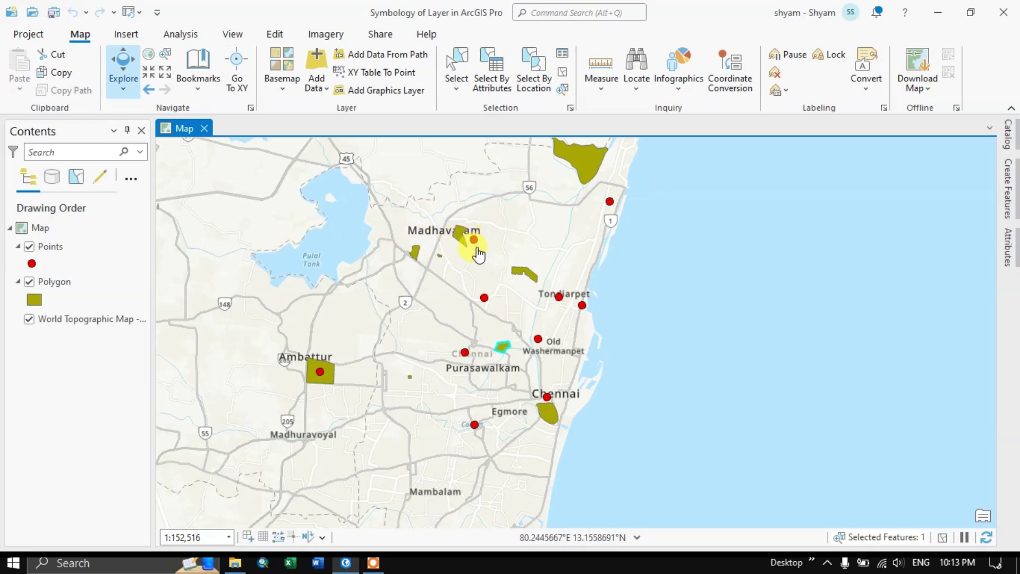
{"action": "left_click", "coordinate": [32, 263]}
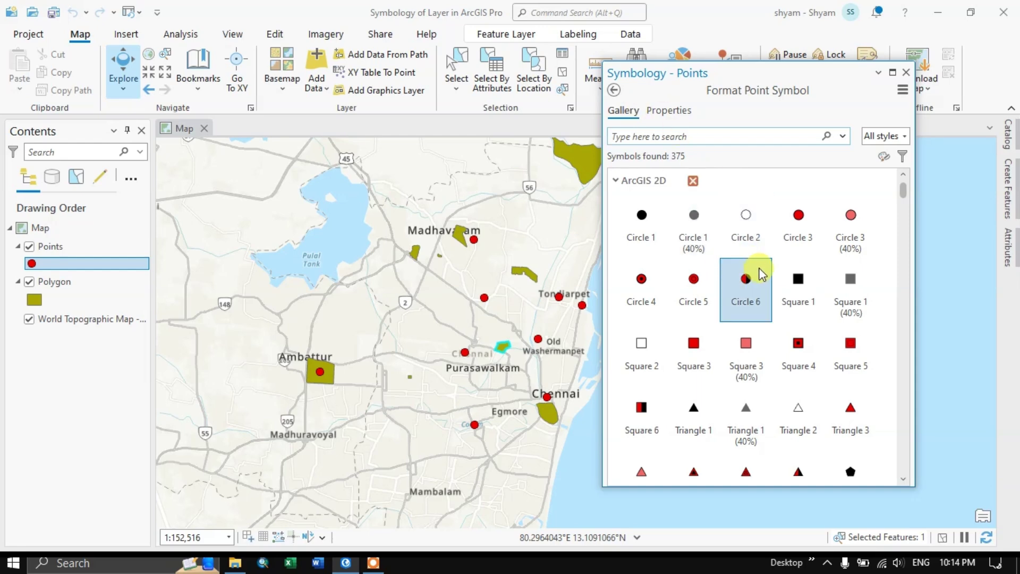
{"action": "scroll", "coordinate": [754, 273], "scroll_direction": "down", "scroll_amount": 2}
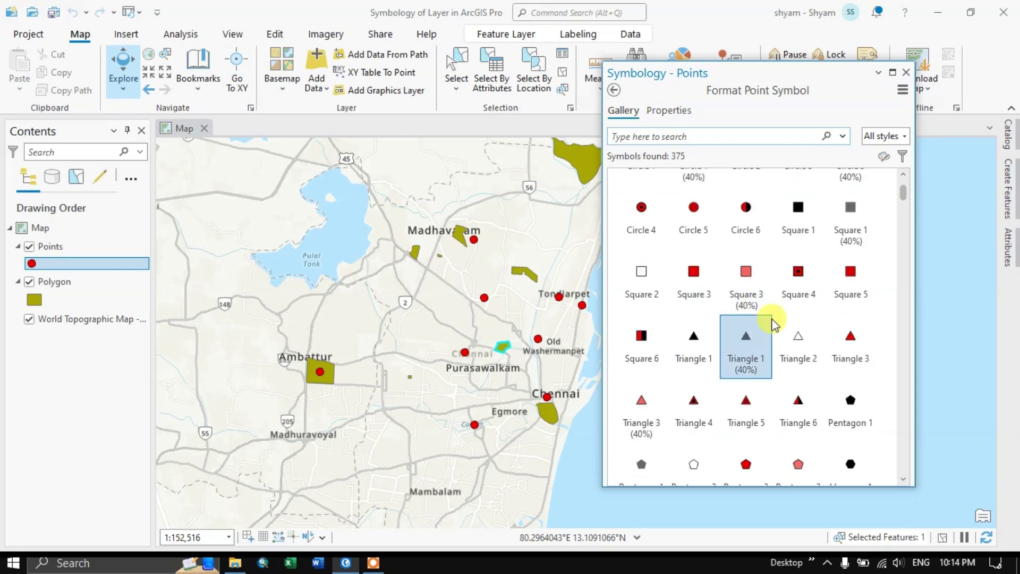
{"action": "scroll", "coordinate": [745, 292], "scroll_direction": "down", "scroll_amount": 5}
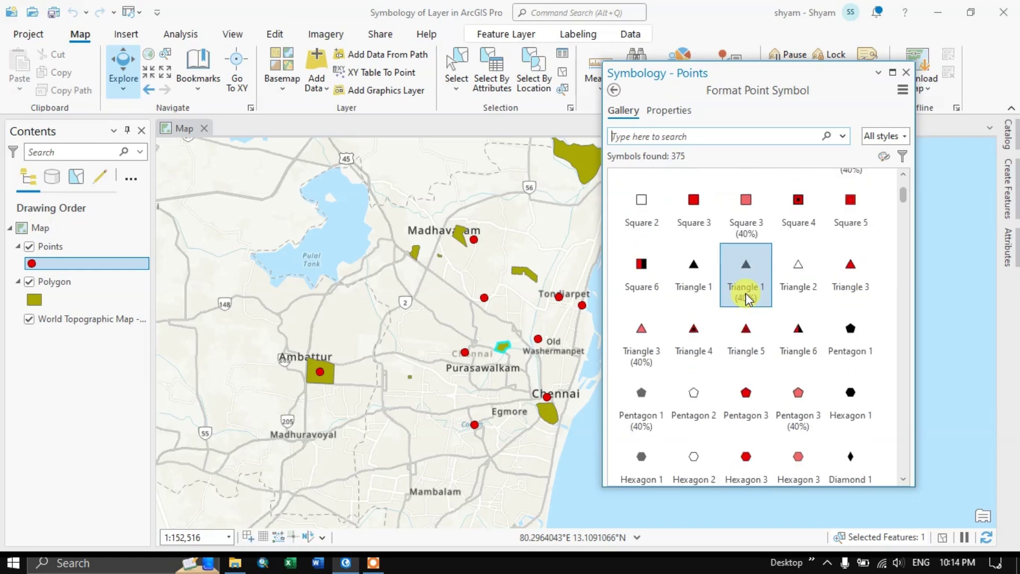
{"action": "scroll", "coordinate": [716, 268], "scroll_direction": "up", "scroll_amount": 2}
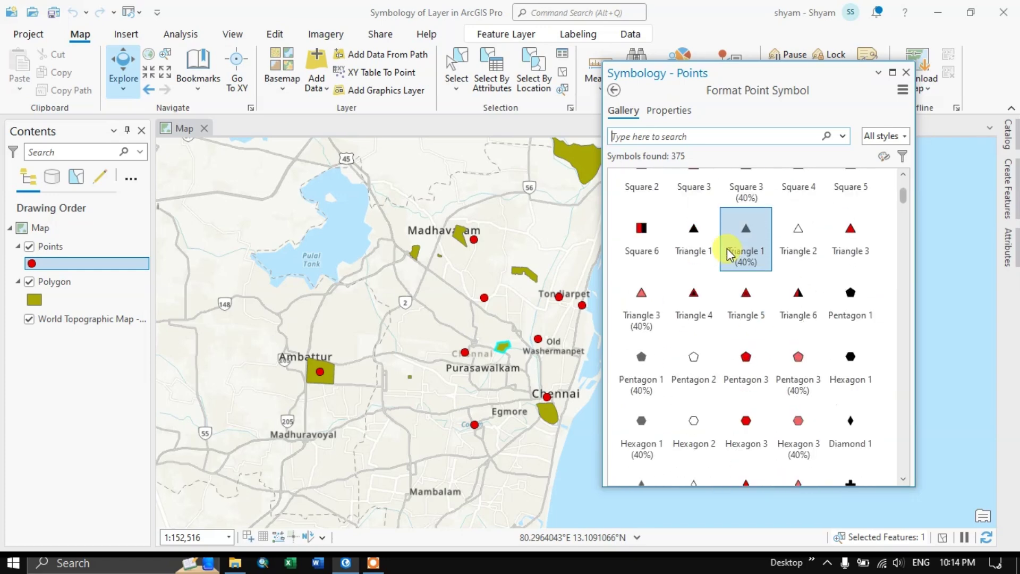
{"action": "scroll", "coordinate": [733, 269], "scroll_direction": "down", "scroll_amount": 2}
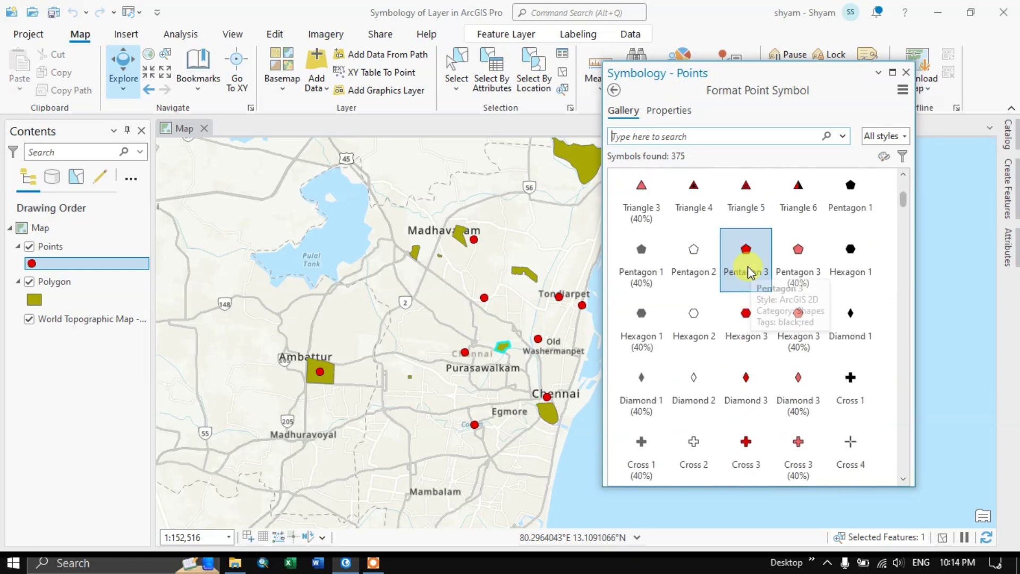
{"action": "scroll", "coordinate": [710, 229], "scroll_direction": "up", "scroll_amount": 1}
{"action": "left_click", "coordinate": [694, 192]}
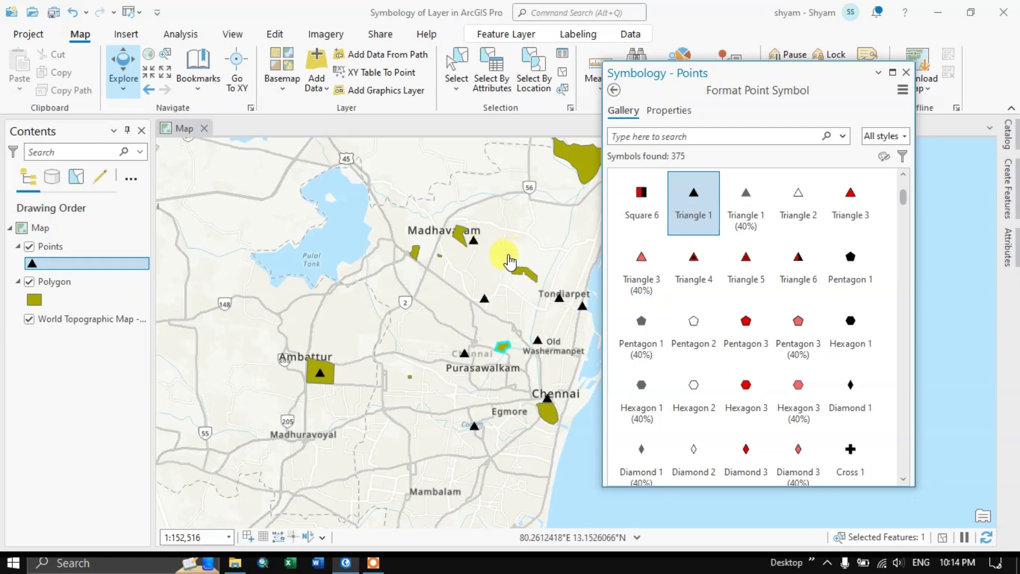
Give the Points layer's triangle symbol a red fill and a blue outline colour, and apply the changes
{"action": "left_click", "coordinate": [658, 118]}
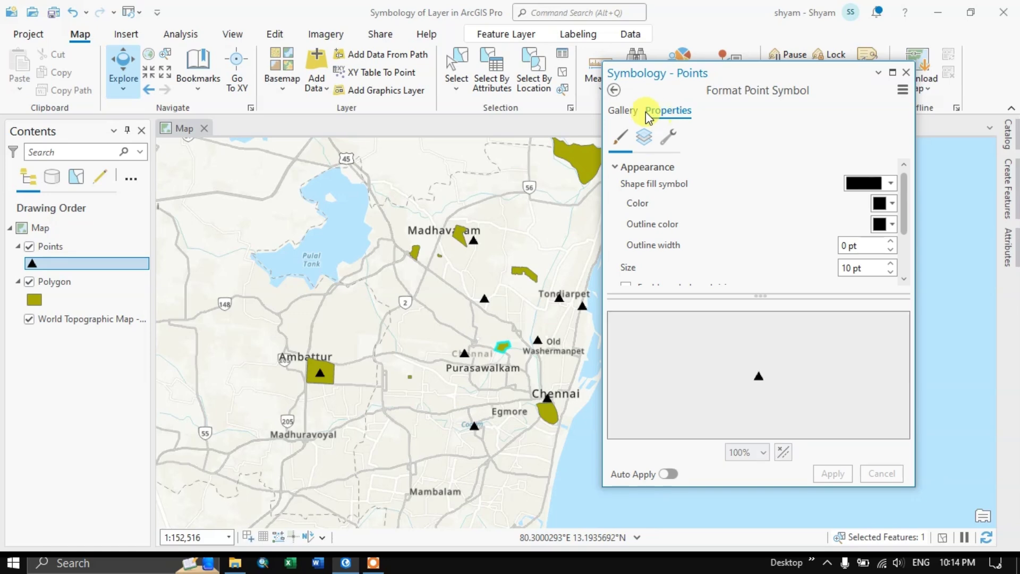
{"action": "left_click", "coordinate": [618, 112]}
{"action": "left_click", "coordinate": [667, 112]}
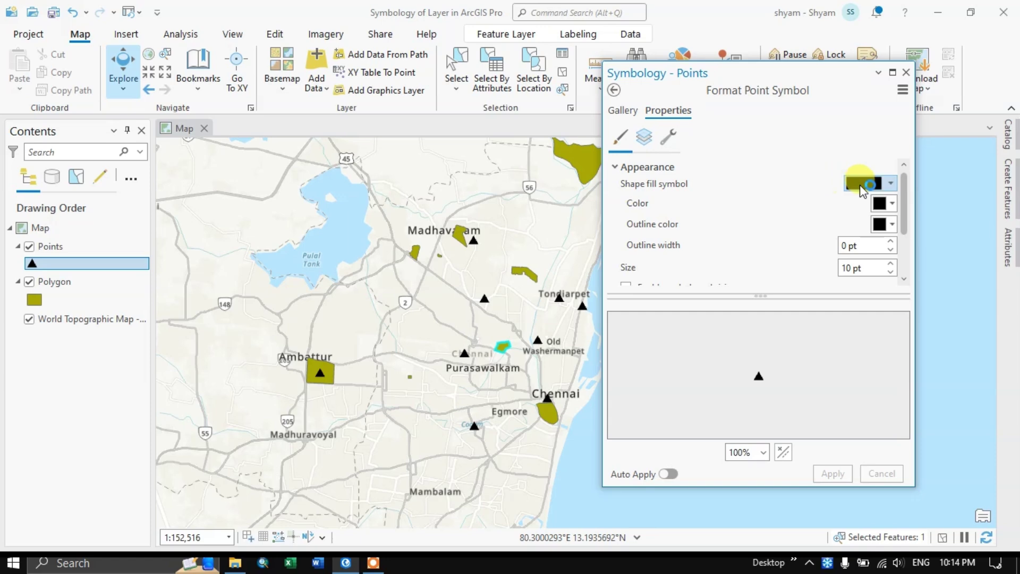
{"action": "left_click", "coordinate": [888, 182]}
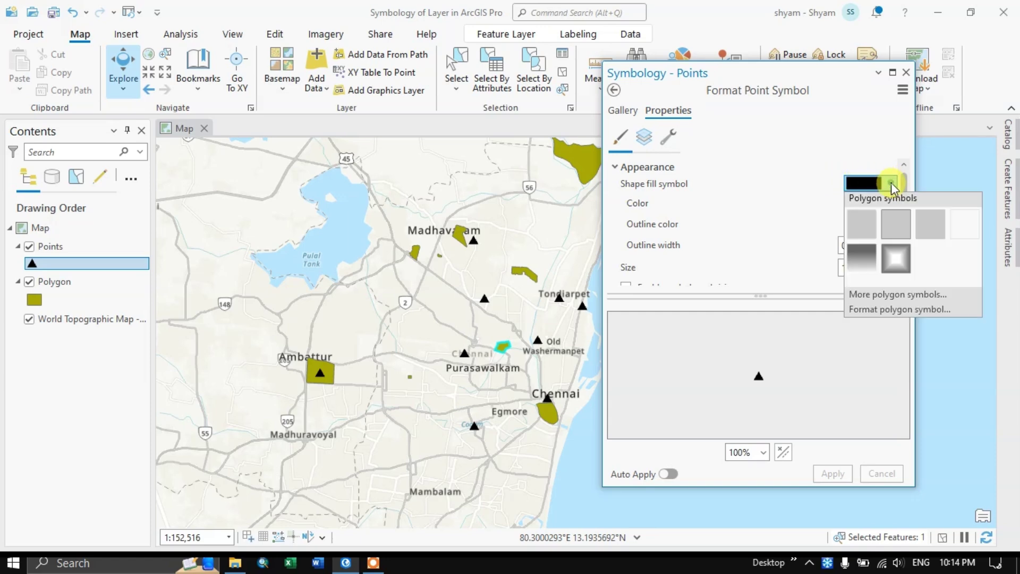
{"action": "left_click", "coordinate": [891, 182]}
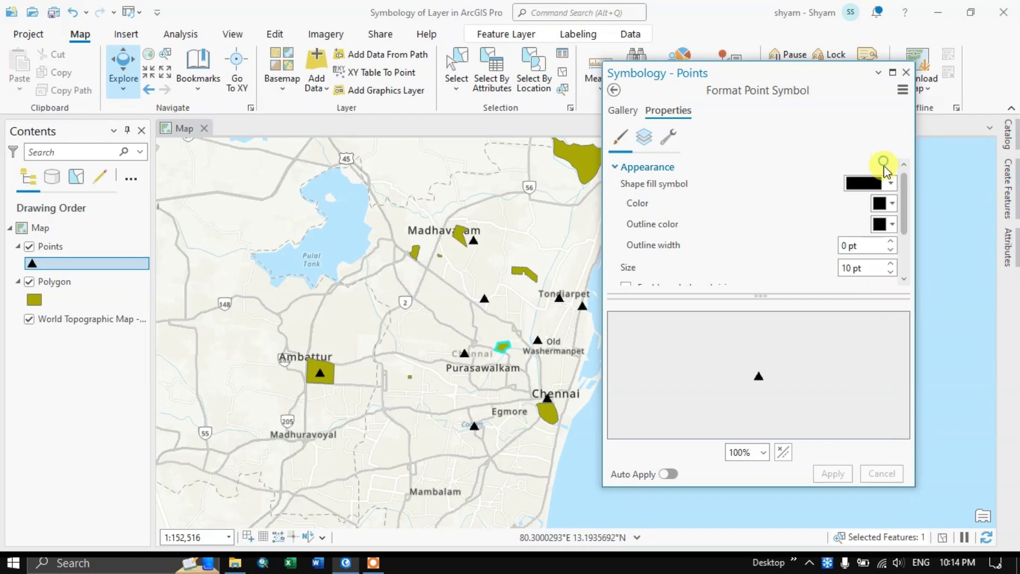
{"action": "left_click", "coordinate": [890, 202]}
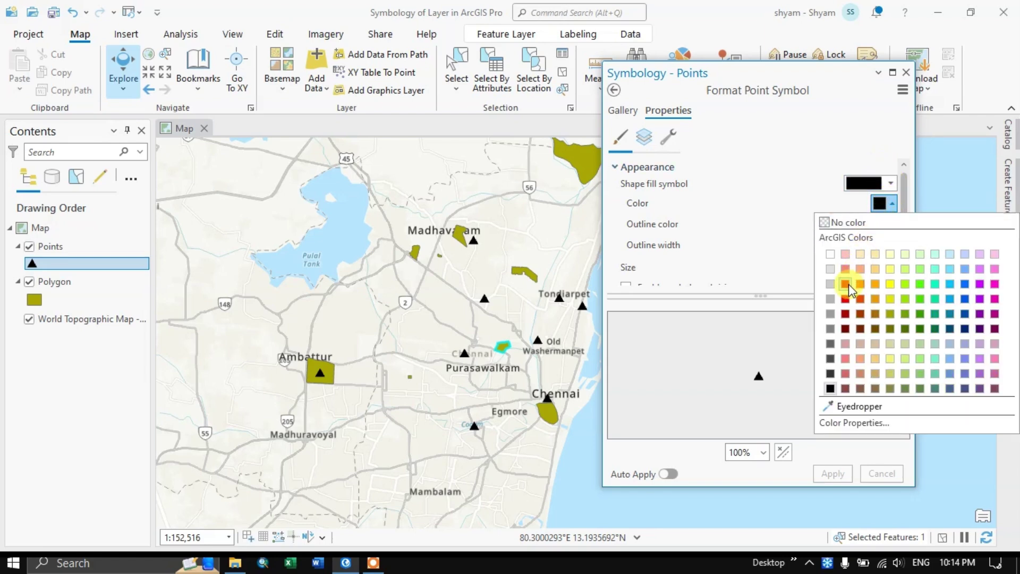
{"action": "left_click", "coordinate": [846, 284]}
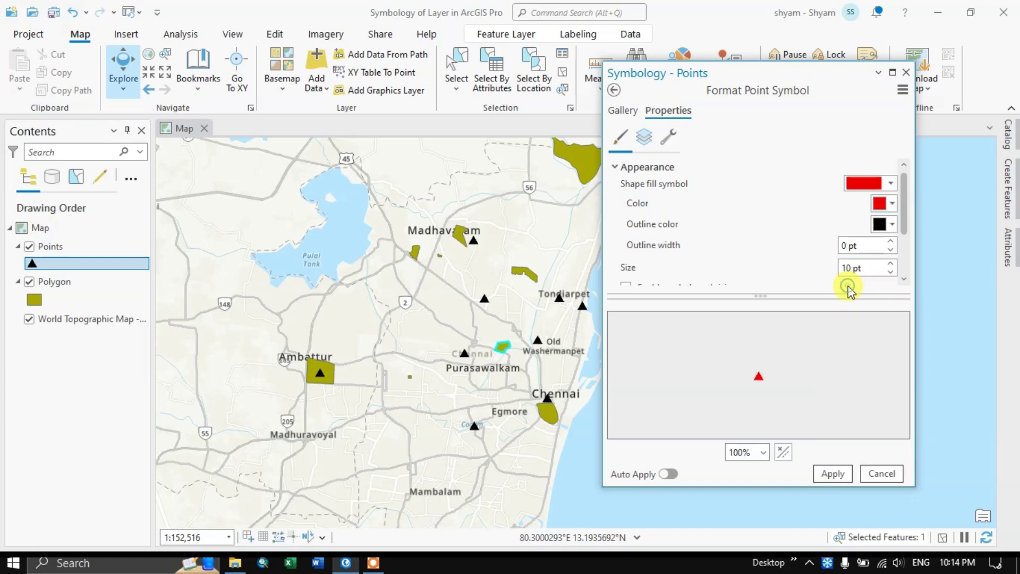
{"action": "left_click", "coordinate": [892, 226]}
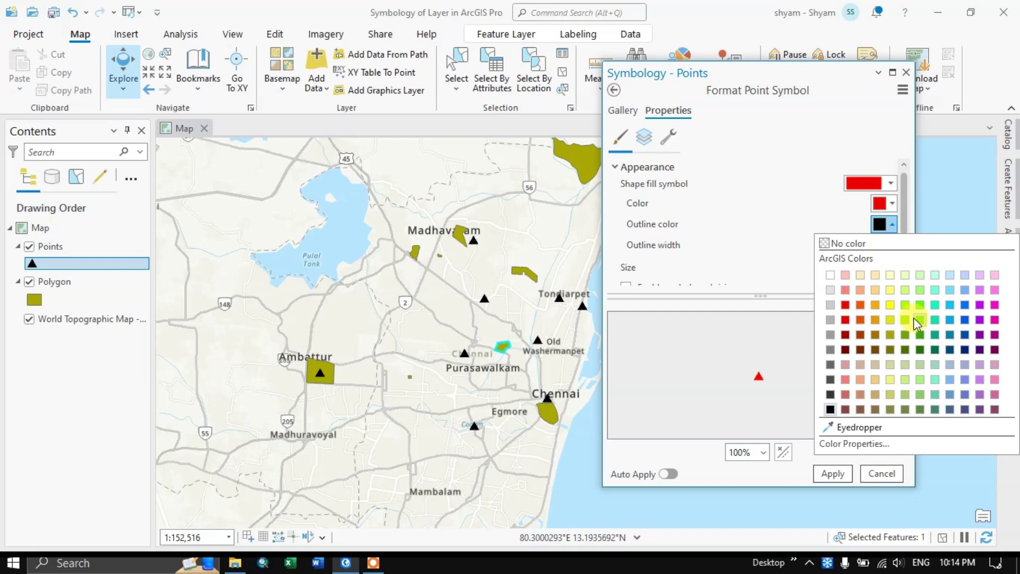
{"action": "left_click", "coordinate": [965, 319]}
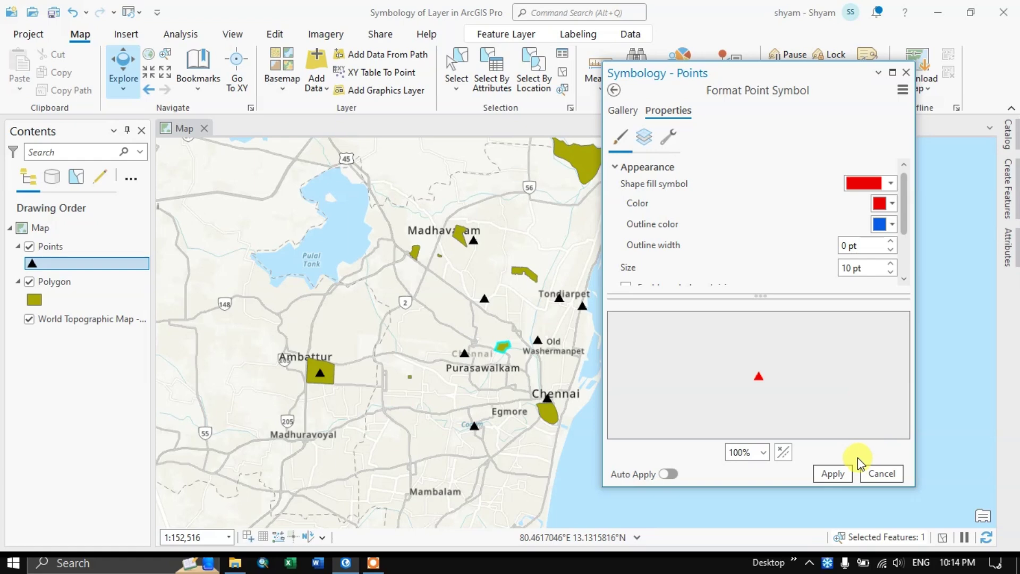
{"action": "left_click", "coordinate": [834, 473]}
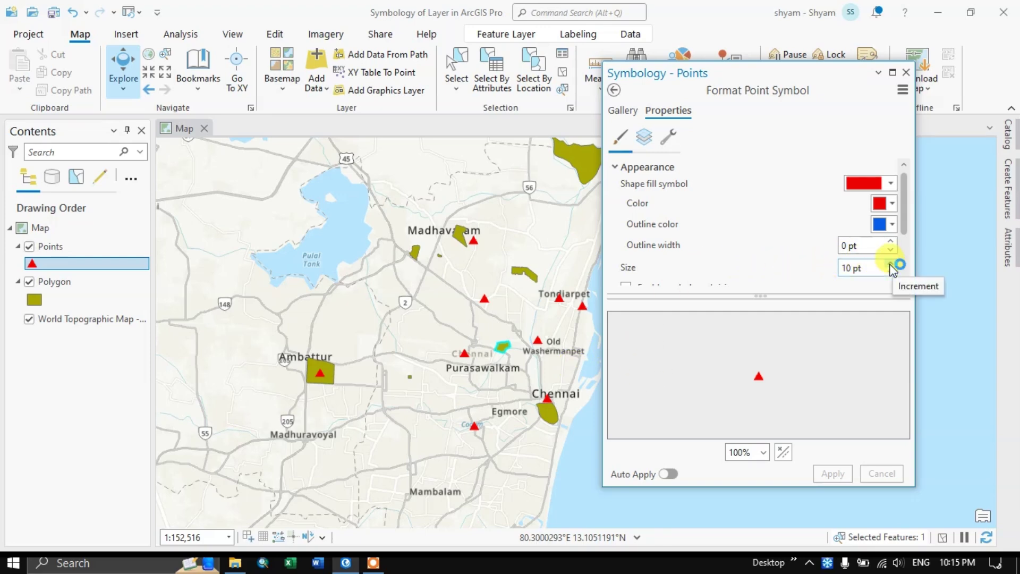
Set the Points layer's triangle symbol size to 18 pt and apply it
{"action": "left_click", "coordinate": [891, 264]}
{"action": "left_click", "coordinate": [891, 264]}
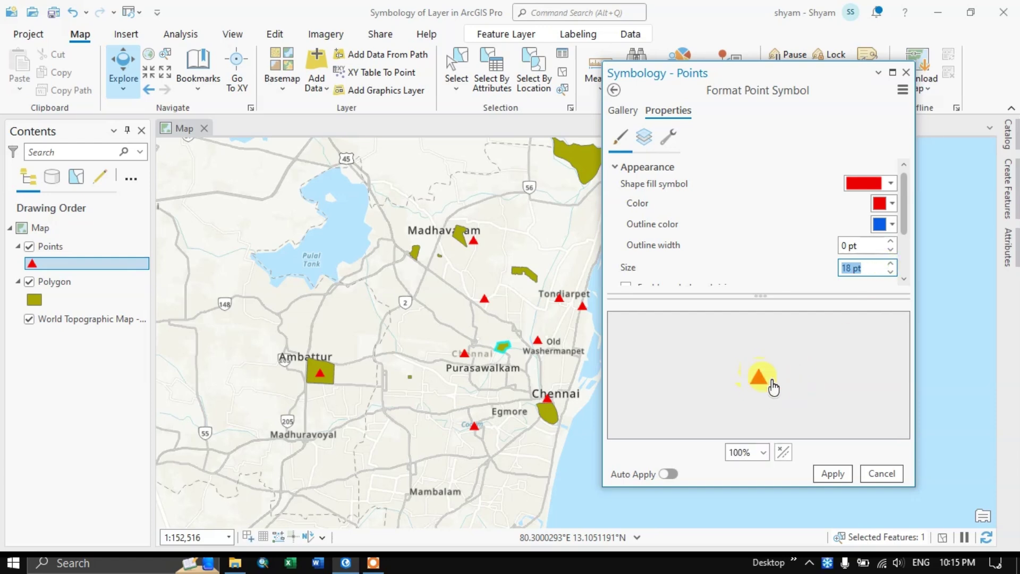
{"action": "left_click", "coordinate": [832, 473]}
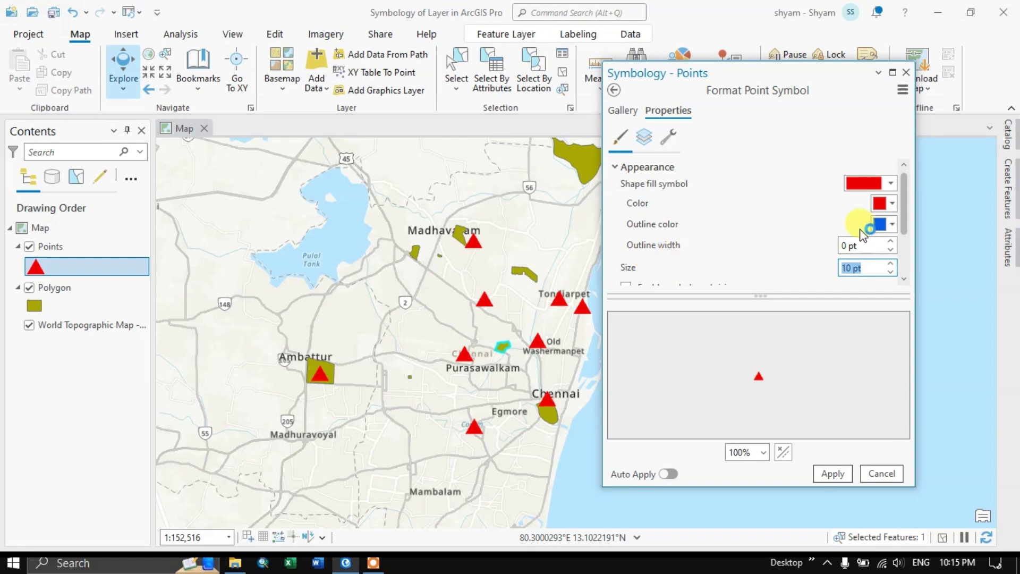
Set the Points layer's symbol size to 10 pt, apply it and close the symbology settings
{"action": "scroll", "coordinate": [902, 231], "scroll_direction": "down", "scroll_amount": 2}
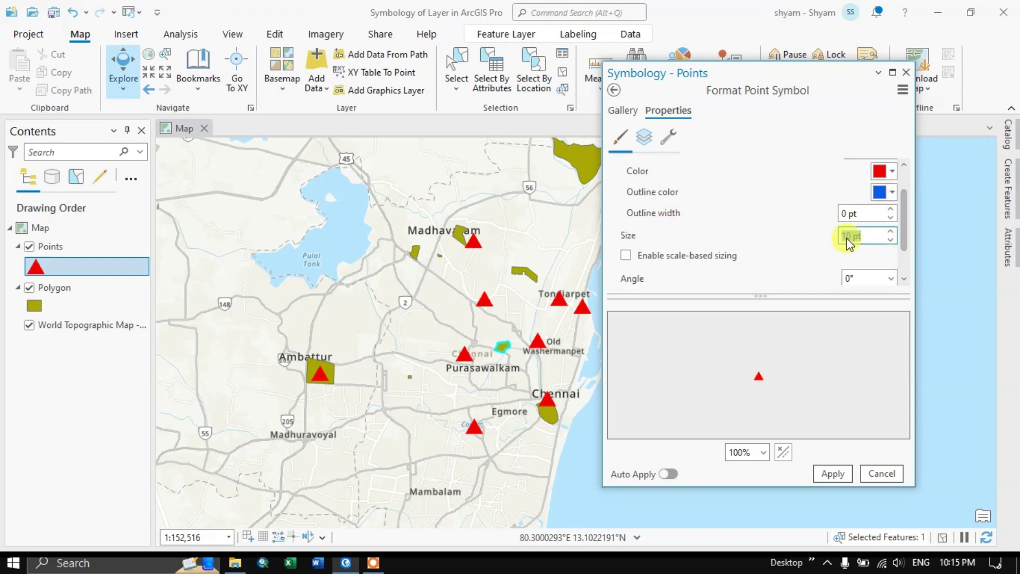
{"action": "left_click", "coordinate": [834, 472]}
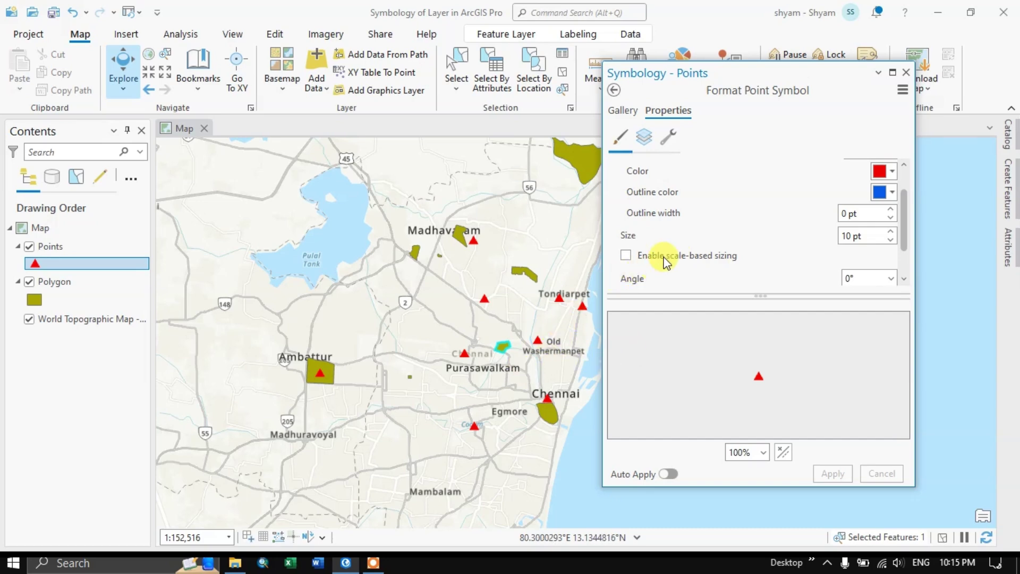
{"action": "left_click", "coordinate": [904, 73]}
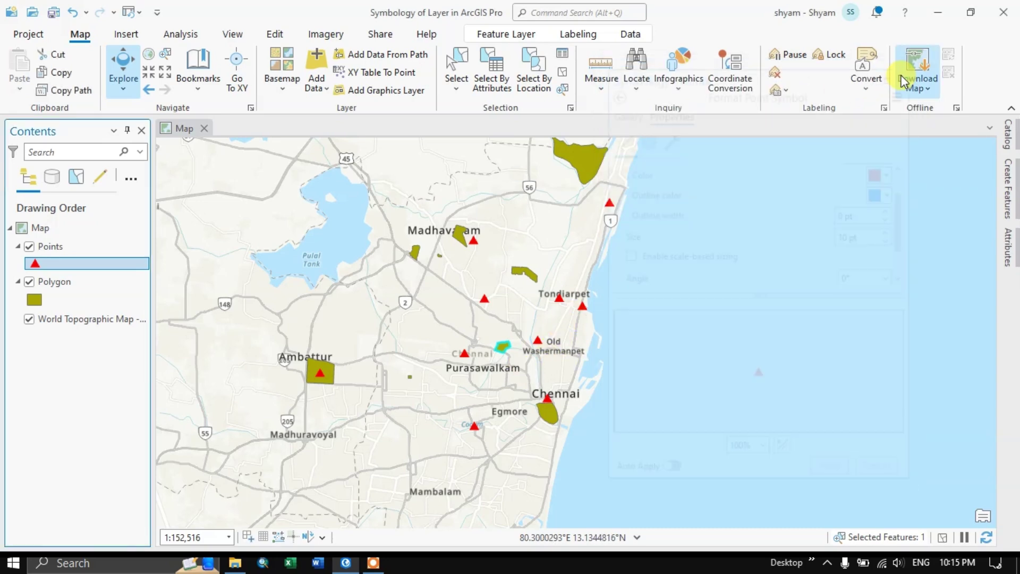
Open the gallery of predefined symbols for the Polygon layer's symbol
{"action": "left_click", "coordinate": [50, 247]}
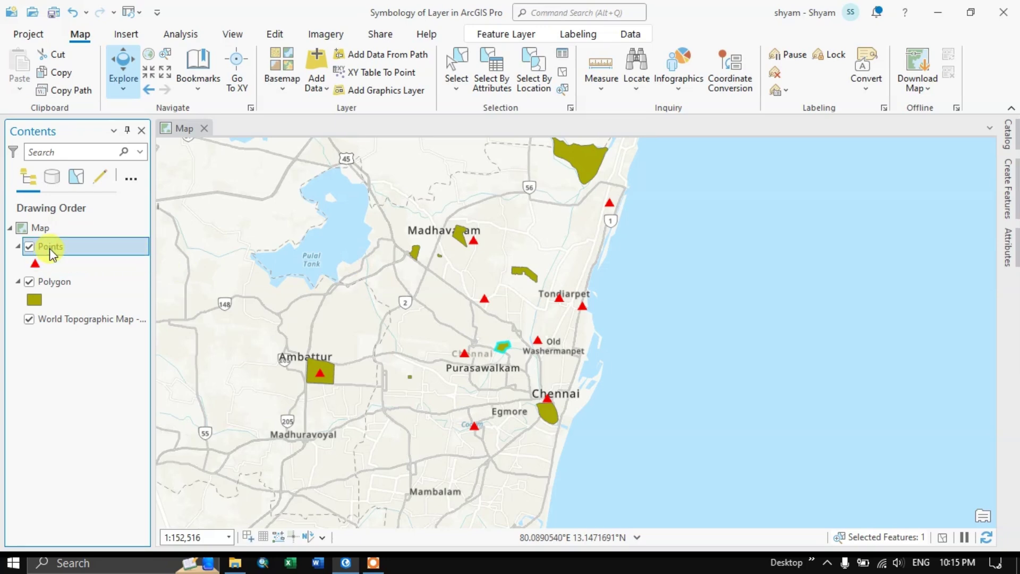
{"action": "left_click", "coordinate": [39, 267]}
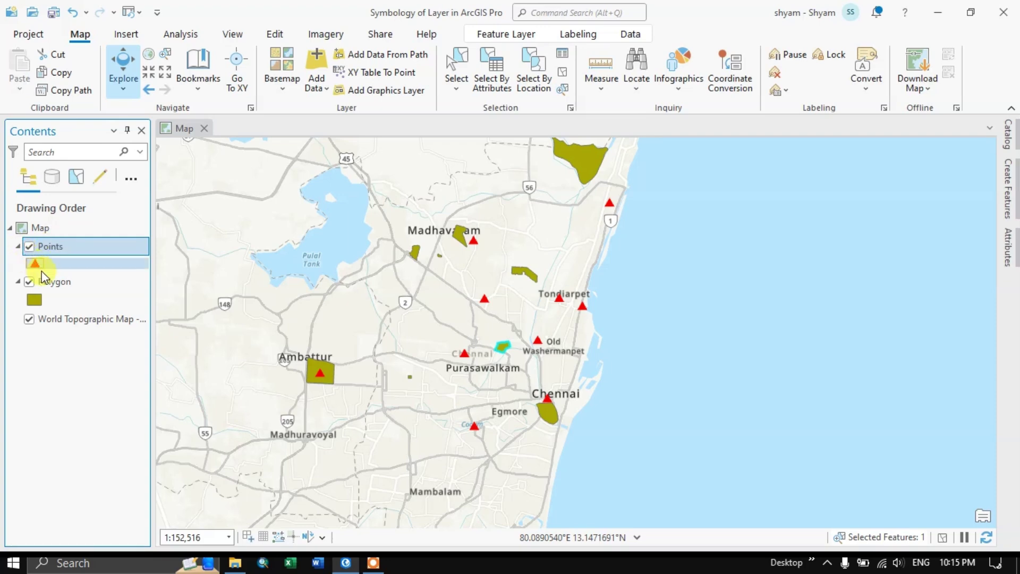
{"action": "left_click", "coordinate": [37, 298]}
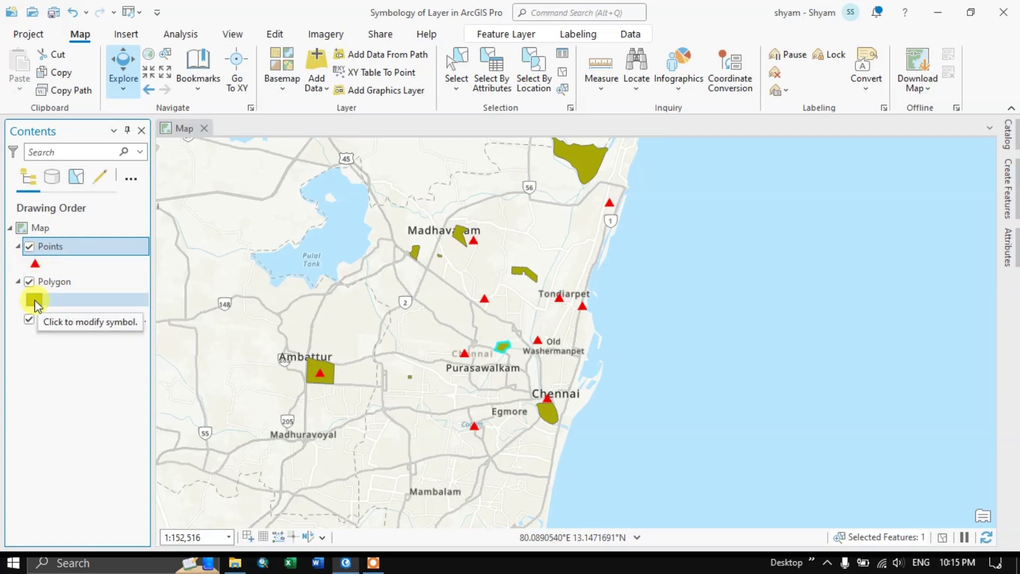
{"action": "left_click", "coordinate": [34, 300]}
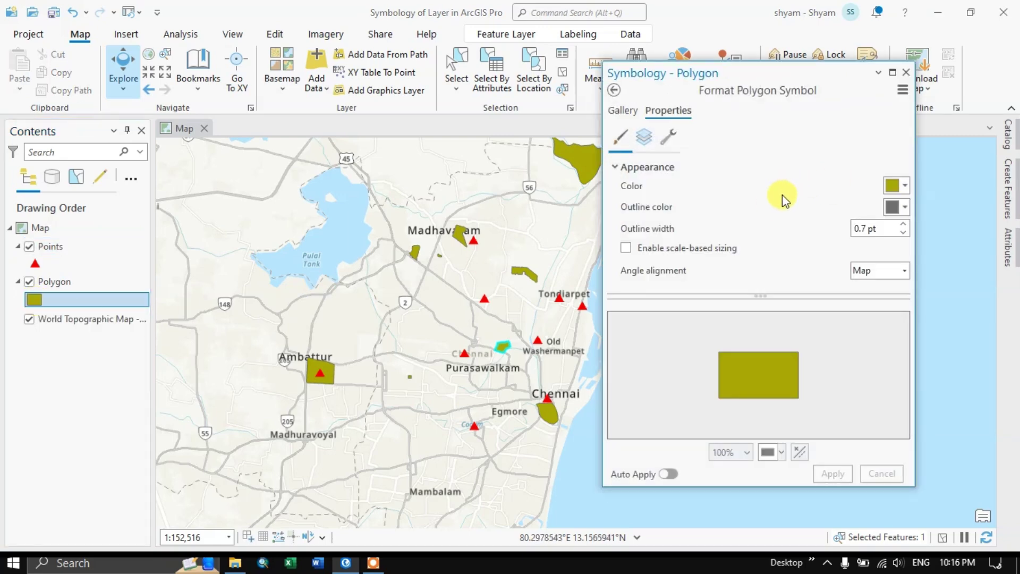
{"action": "left_click", "coordinate": [624, 109]}
{"action": "left_click", "coordinate": [738, 276]}
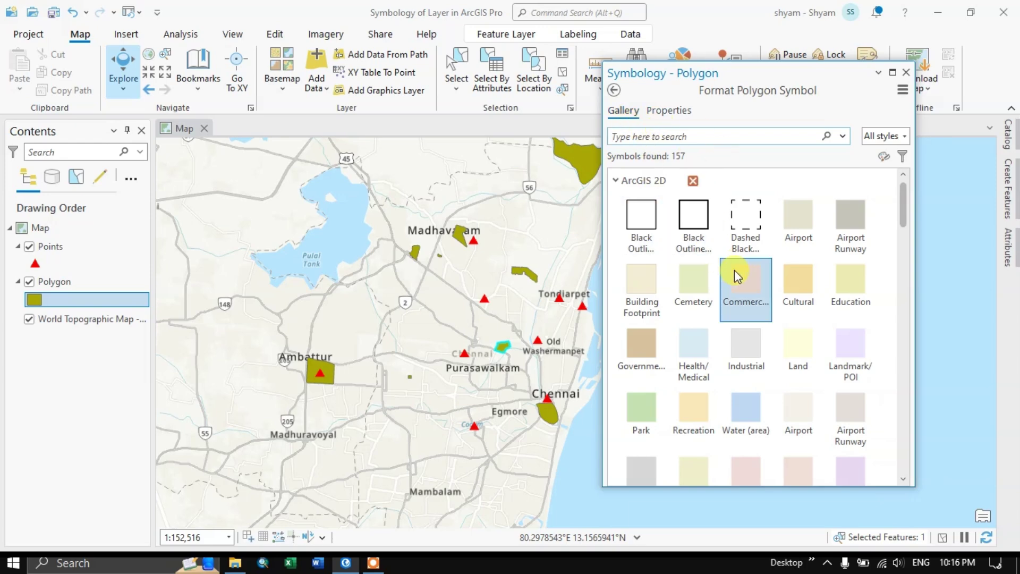
Try water-pattern and gradient symbols from the gallery on the Polygon layer, ending with Linear Gradient
{"action": "scroll", "coordinate": [744, 269], "scroll_direction": "down", "scroll_amount": 1}
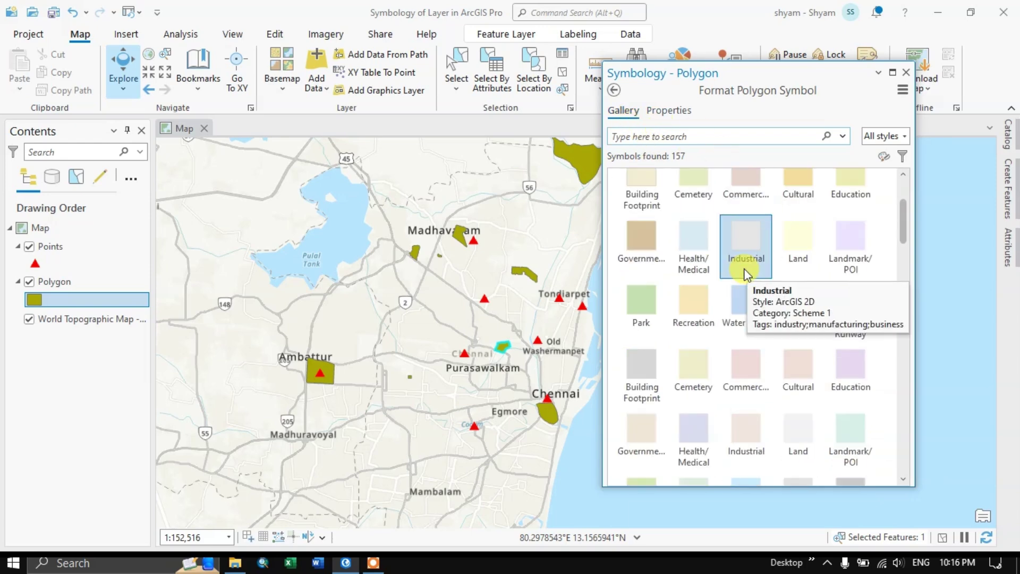
{"action": "scroll", "coordinate": [717, 256], "scroll_direction": "up", "scroll_amount": 1}
{"action": "scroll", "coordinate": [717, 257], "scroll_direction": "down", "scroll_amount": 1}
{"action": "scroll", "coordinate": [717, 256], "scroll_direction": "up", "scroll_amount": 1}
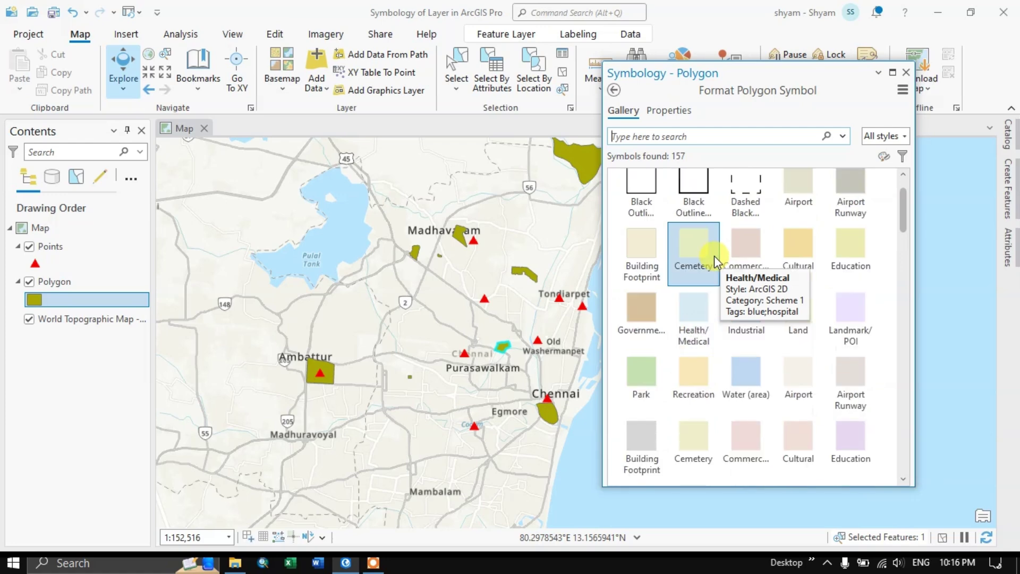
{"action": "scroll", "coordinate": [714, 259], "scroll_direction": "down", "scroll_amount": 1}
{"action": "scroll", "coordinate": [786, 233], "scroll_direction": "up", "scroll_amount": 2}
{"action": "scroll", "coordinate": [799, 239], "scroll_direction": "down", "scroll_amount": 1}
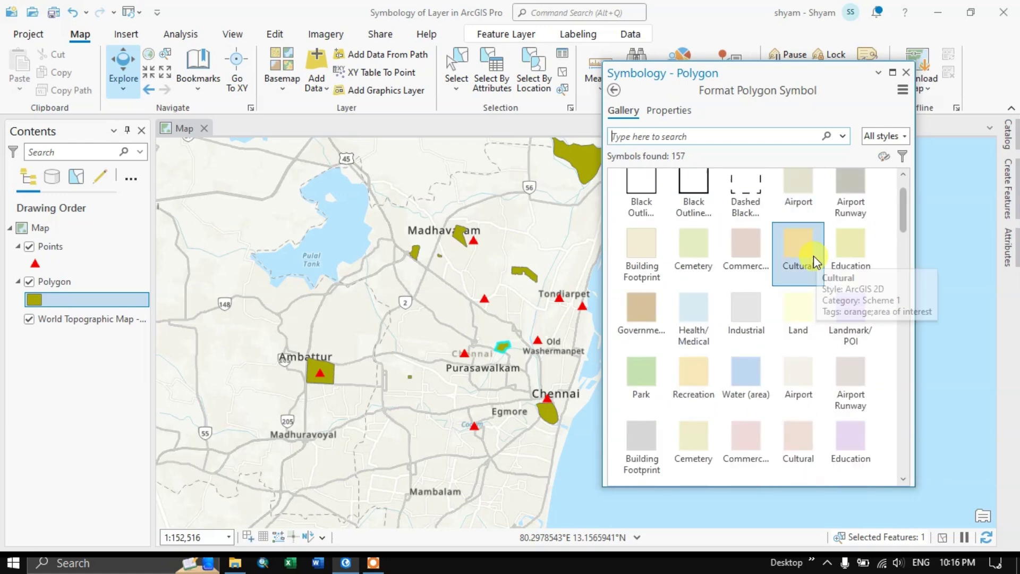
{"action": "mouse_move", "coordinate": [902, 206]}
{"action": "left_mouse_down"}
{"action": "mouse_move", "coordinate": [913, 342]}
{"action": "mouse_move", "coordinate": [910, 332]}
{"action": "left_mouse_up"}
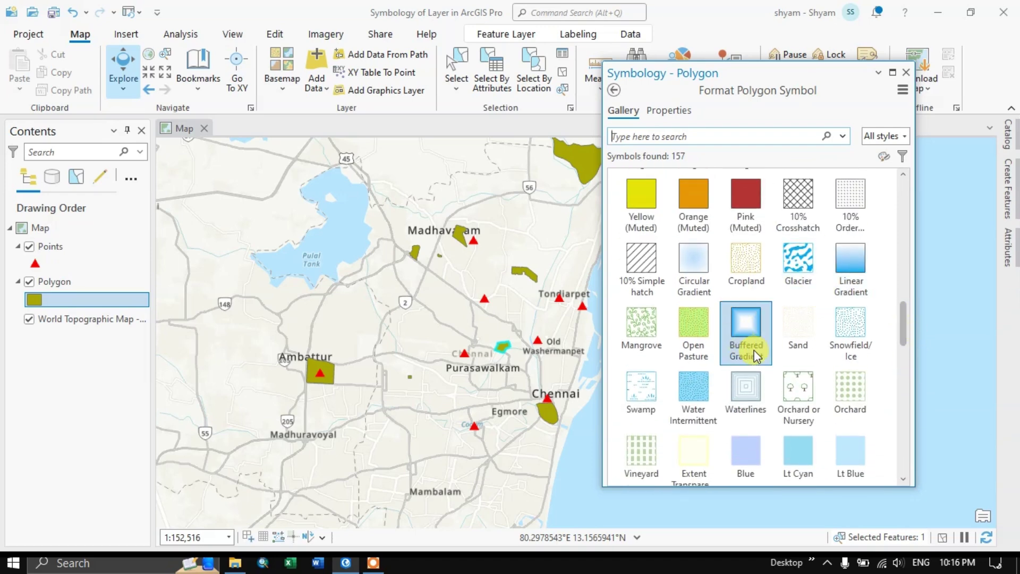
{"action": "left_click", "coordinate": [744, 390]}
{"action": "left_click", "coordinate": [696, 390]}
{"action": "left_click", "coordinate": [735, 355]}
{"action": "left_click", "coordinate": [848, 277]}
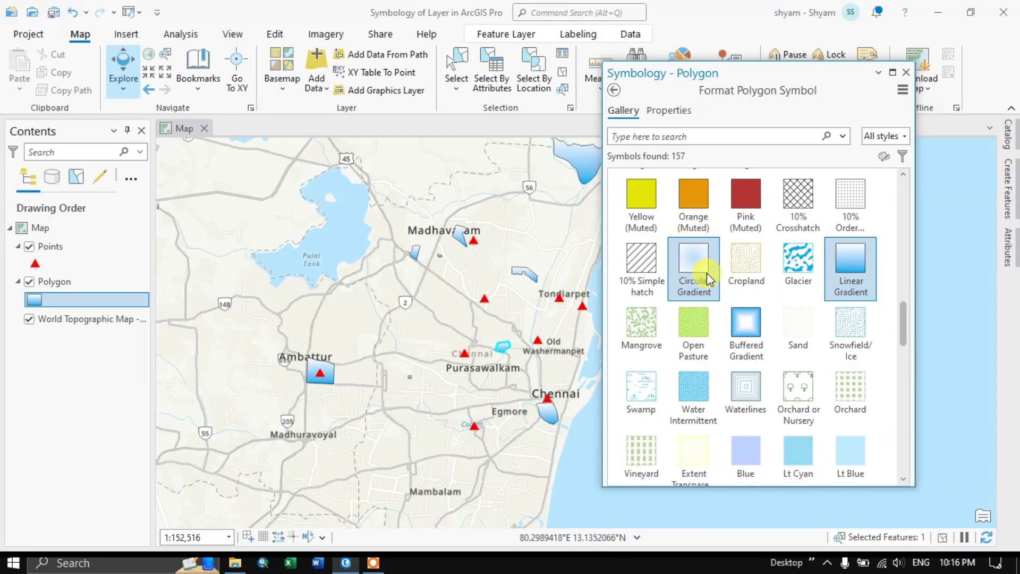
Change the Polygon layer's symbol to the thinner unfilled Black Outline symbol from the ArcGIS 2D gallery
{"action": "scroll", "coordinate": [709, 279], "scroll_direction": "down", "scroll_amount": 1}
{"action": "scroll", "coordinate": [701, 281], "scroll_direction": "up", "scroll_amount": 2}
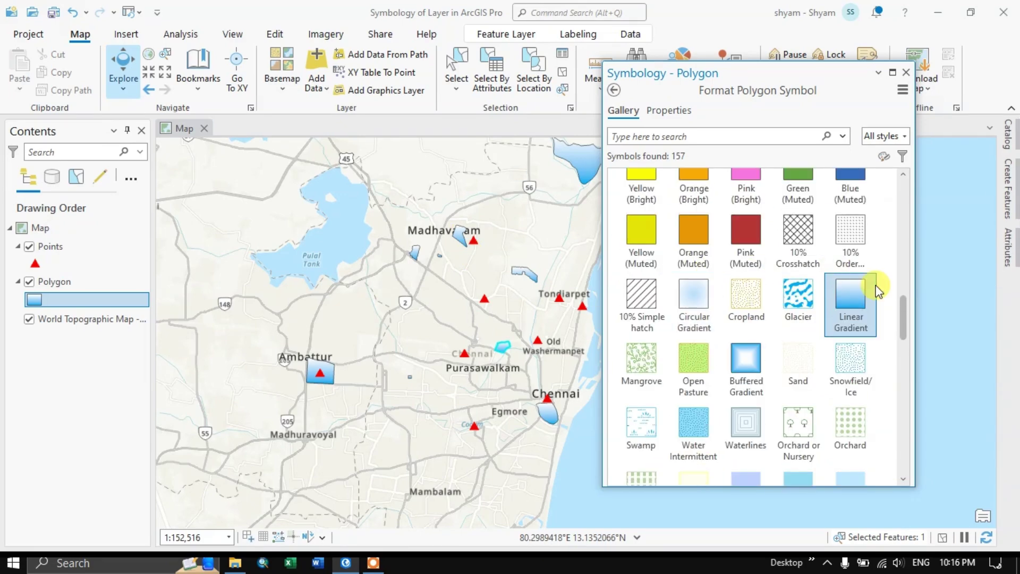
{"action": "left_click_drag", "start_coordinate": [906, 312], "coordinate": [913, 166]}
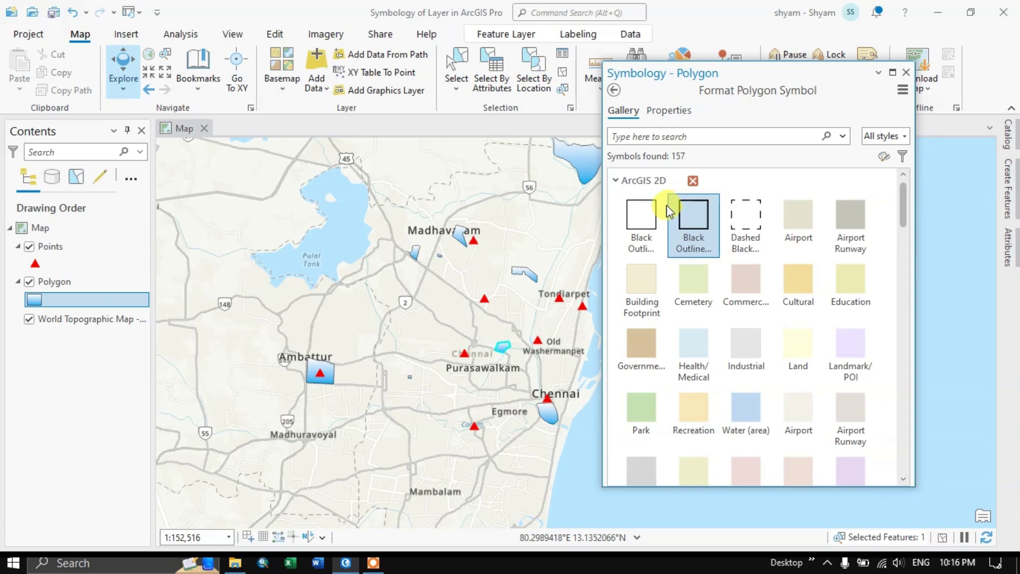
{"action": "left_click", "coordinate": [644, 216]}
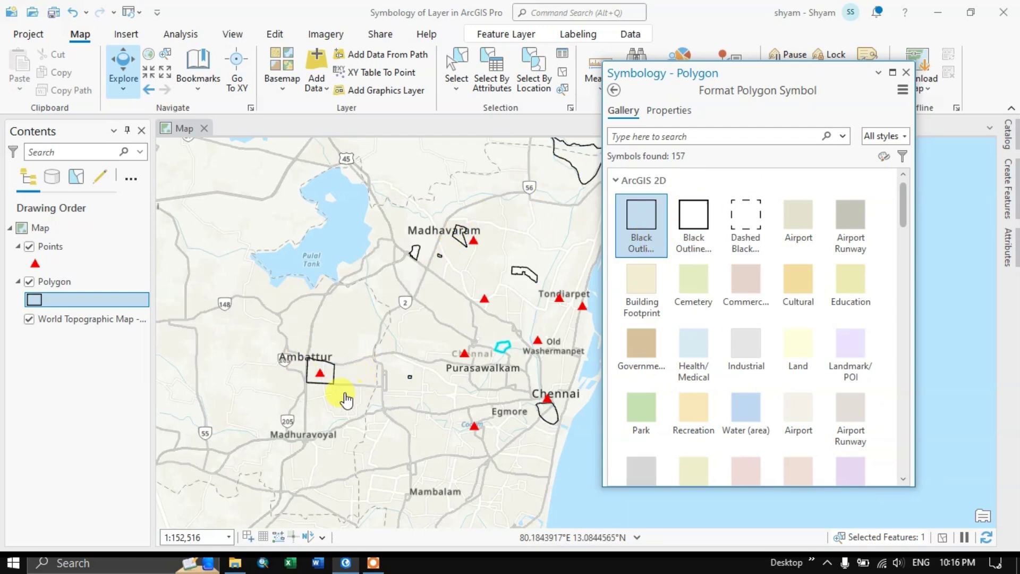
Try the dashed black outline symbol on the Polygon layer and replace it with the Cemetery symbol from the ArcGIS 2D gallery
{"action": "left_click", "coordinate": [749, 240]}
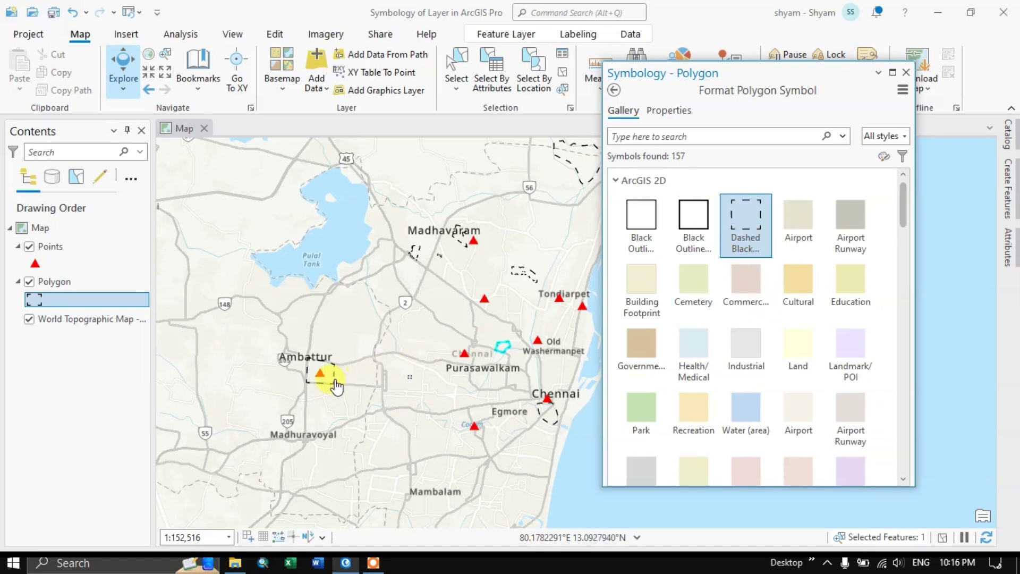
{"action": "scroll", "coordinate": [330, 386], "scroll_direction": "up", "scroll_amount": 3}
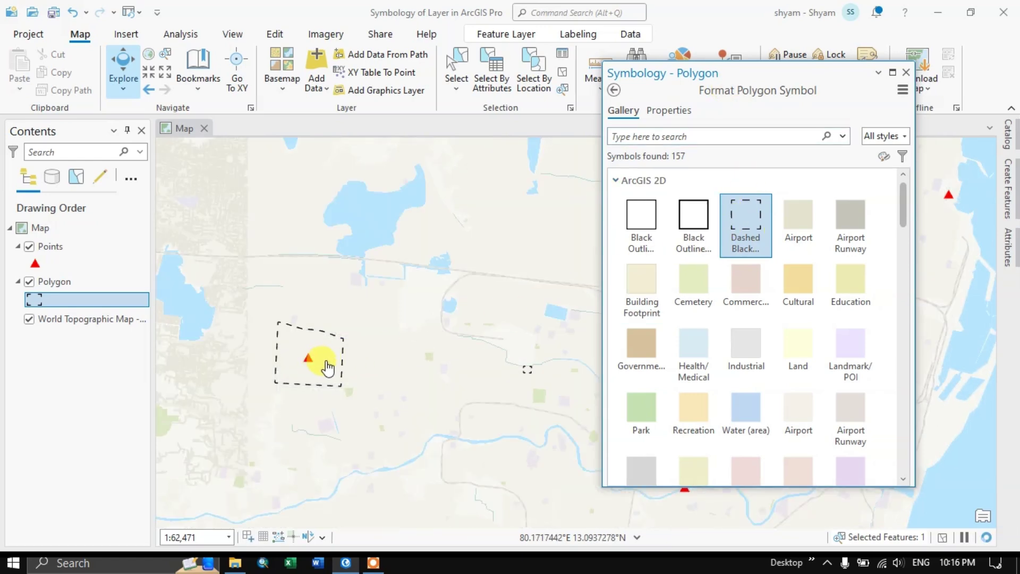
{"action": "scroll", "coordinate": [289, 371], "scroll_direction": "up", "scroll_amount": 2}
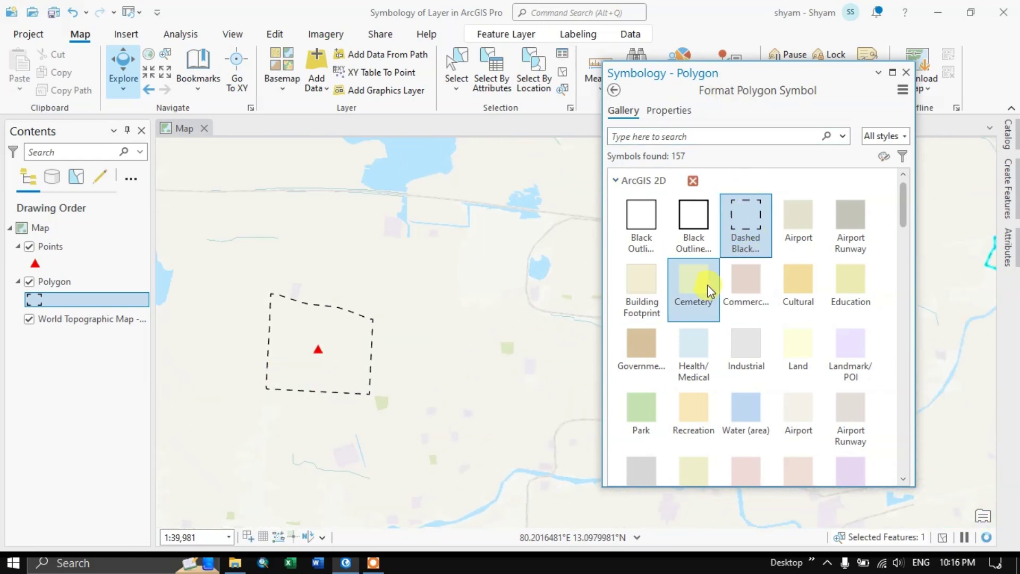
{"action": "left_click", "coordinate": [703, 290]}
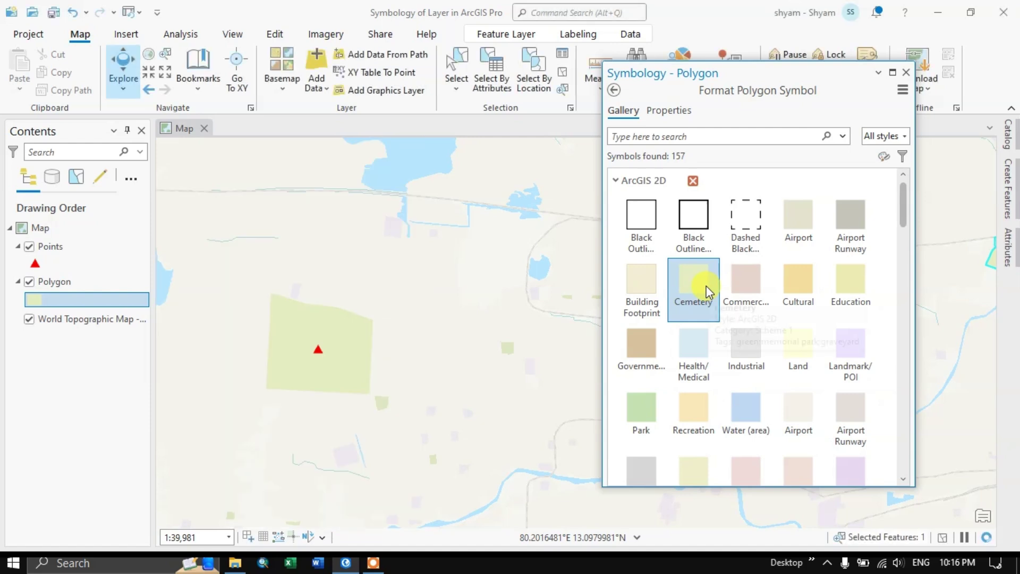
Set the Polygon symbol's fill to No color and its outline color to dark blue, and apply the changes
{"action": "left_click", "coordinate": [679, 116]}
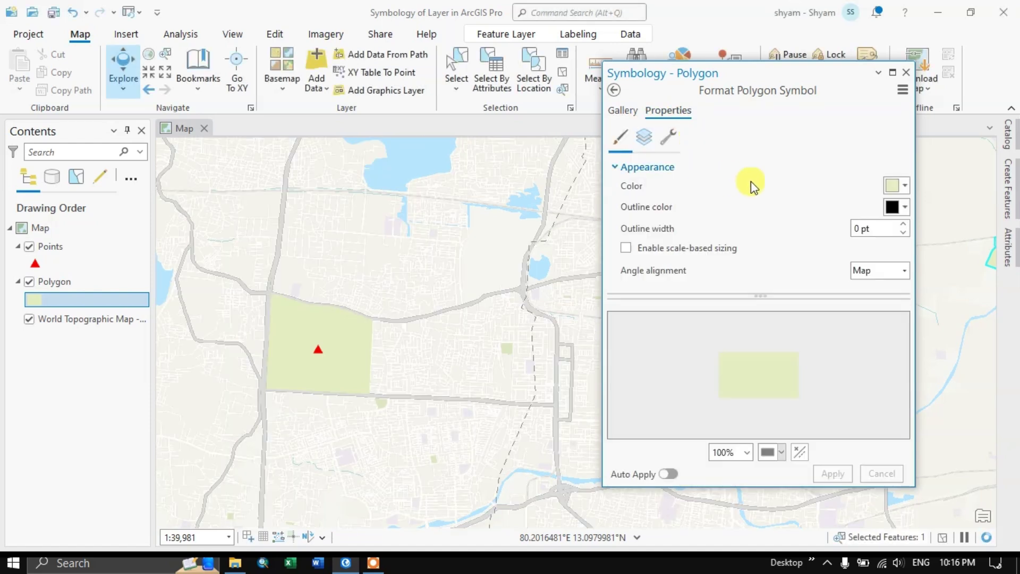
{"action": "left_click", "coordinate": [899, 185]}
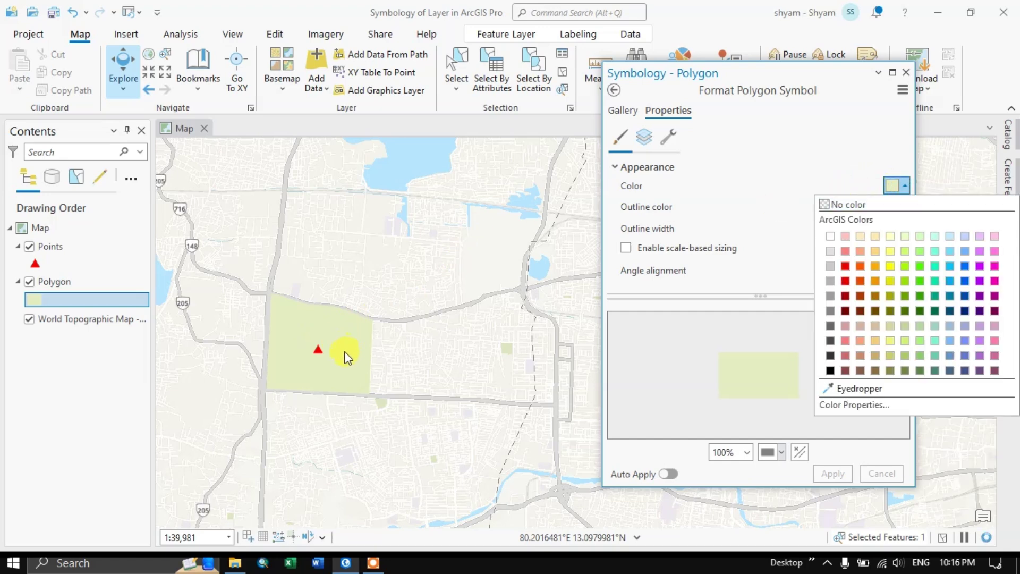
{"action": "left_click", "coordinate": [849, 204]}
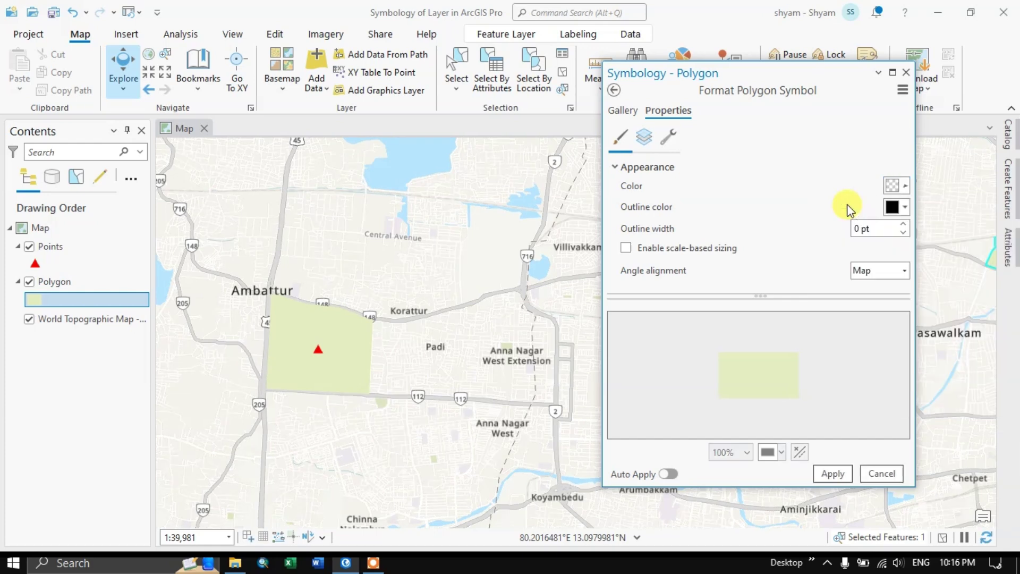
{"action": "left_click", "coordinate": [905, 208]}
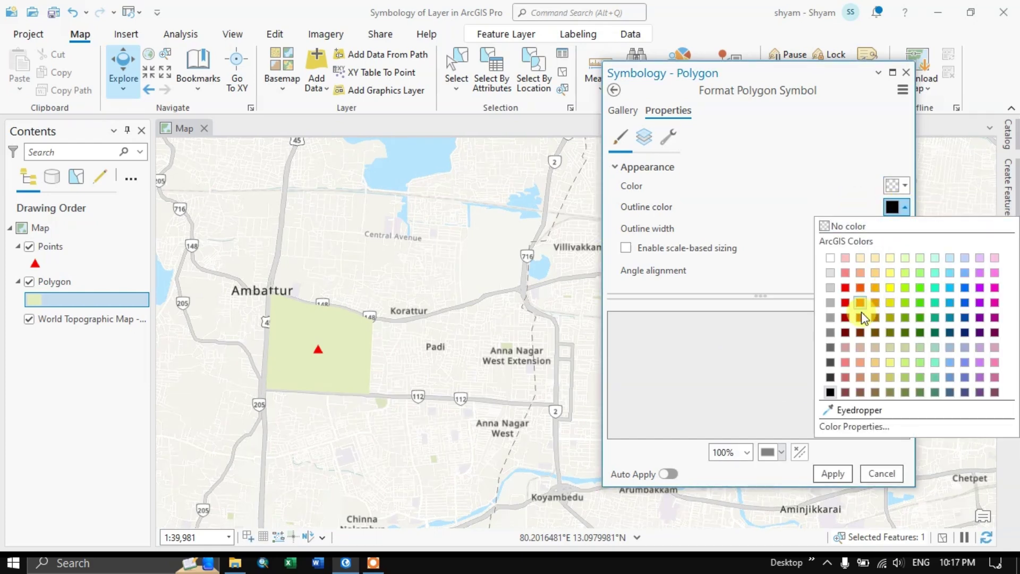
{"action": "left_click", "coordinate": [946, 318]}
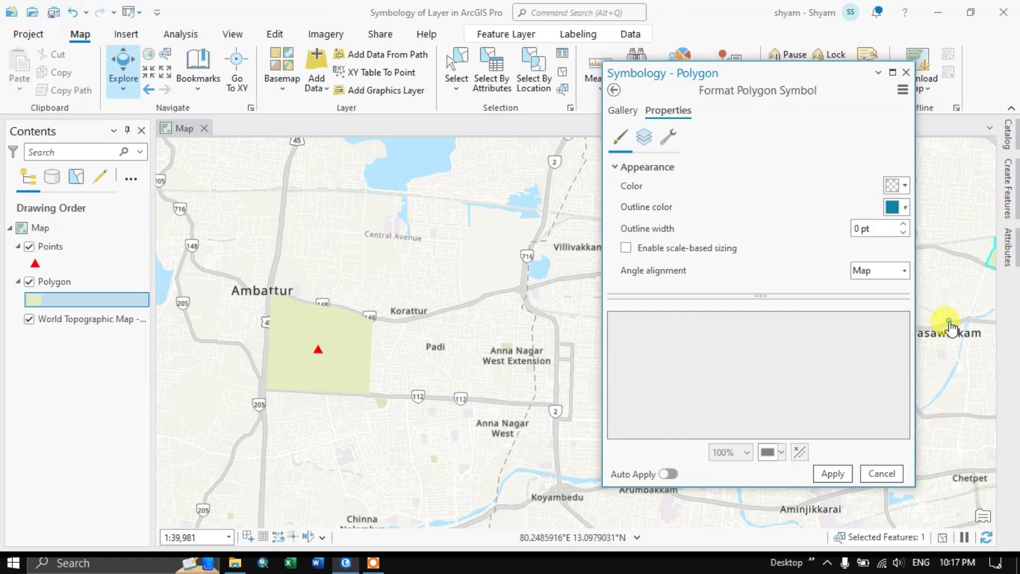
{"action": "left_click", "coordinate": [846, 474]}
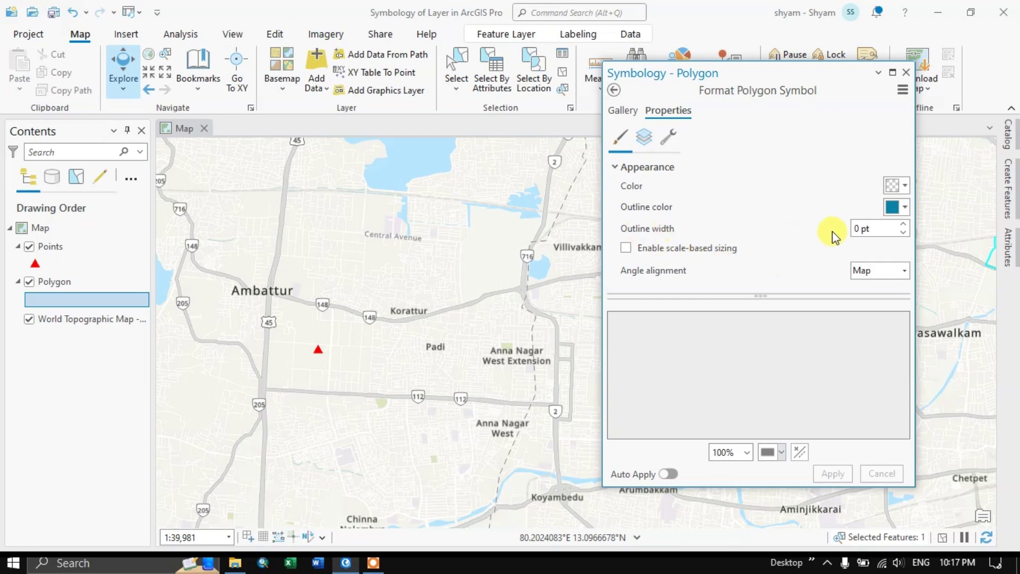
Set the Polygon symbol's outline width to 1 pt, inspect it on the map, and reduce the width to 0.5 pt
{"action": "left_click", "coordinate": [903, 226]}
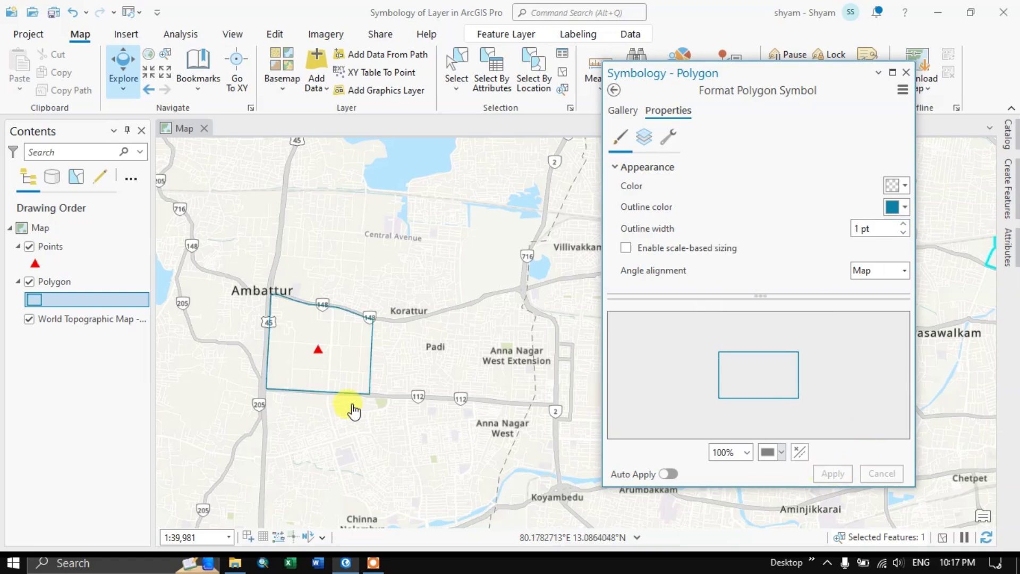
{"action": "scroll", "coordinate": [282, 316], "scroll_direction": "up", "scroll_amount": 4}
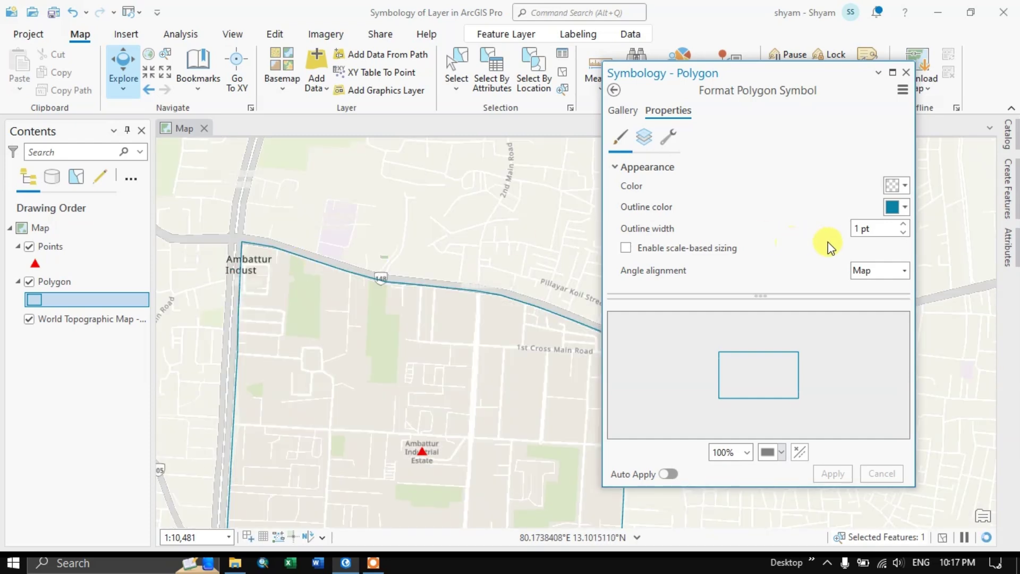
{"action": "left_click", "coordinate": [858, 229]}
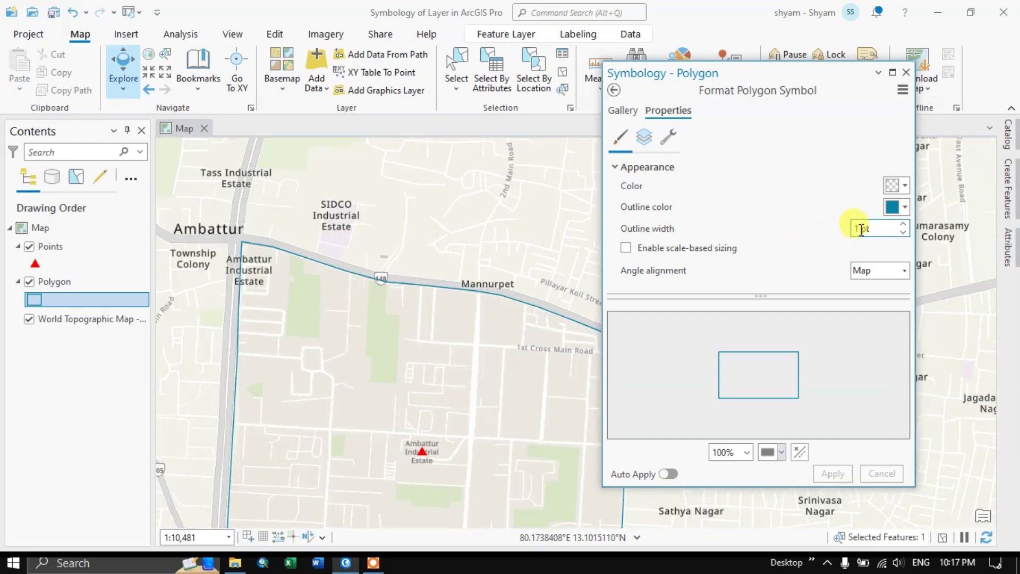
{"action": "double_click", "coordinate": [854, 231]}
{"action": "left_click", "coordinate": [769, 182]}
{"action": "left_click_drag", "start_coordinate": [802, 68], "coordinate": [757, 44]}
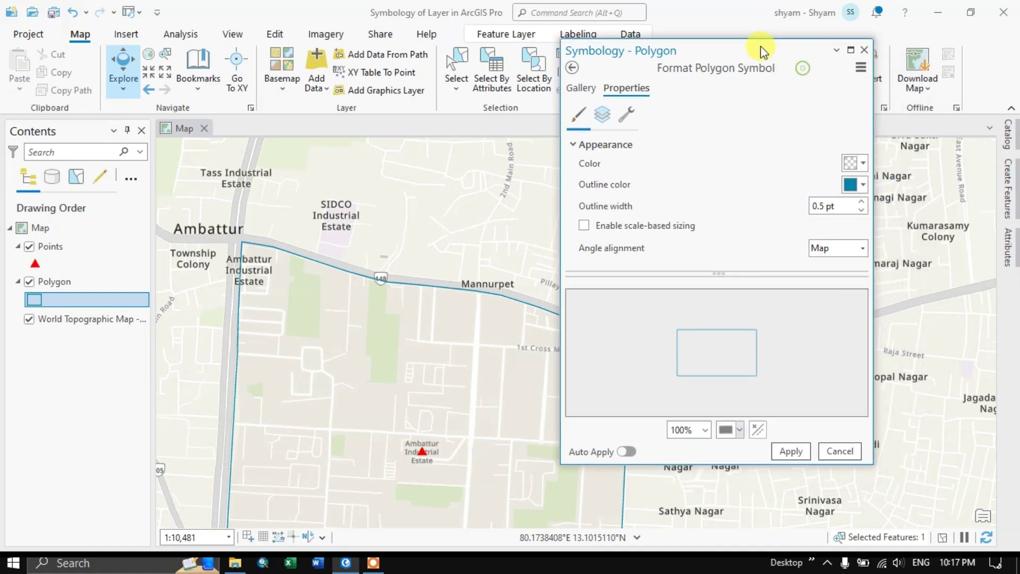
{"action": "left_click", "coordinate": [789, 450]}
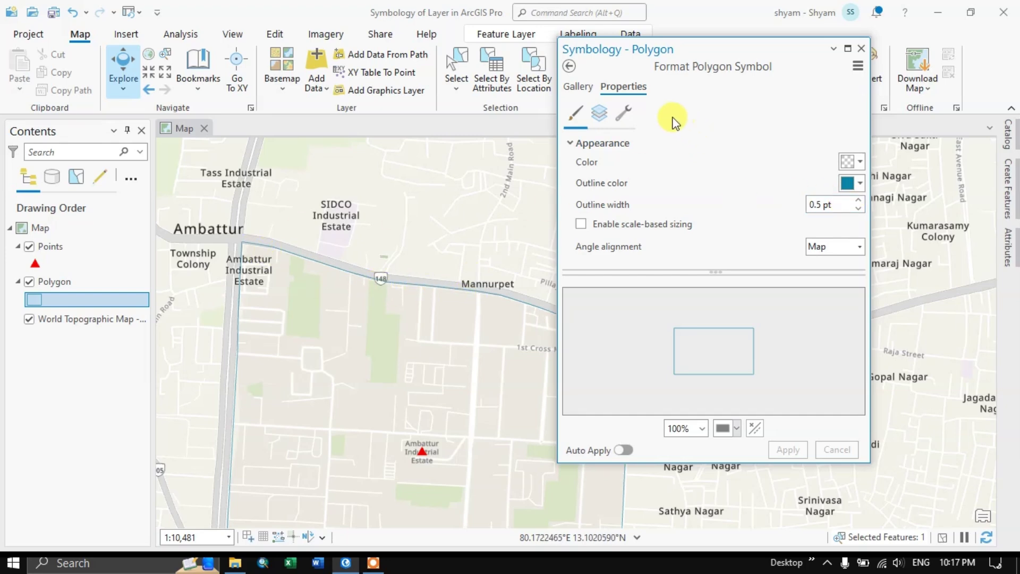
Review the Polygon symbol's structure and symbol layer settings, close the symbology settings and view the wider map
{"action": "left_click", "coordinate": [627, 113]}
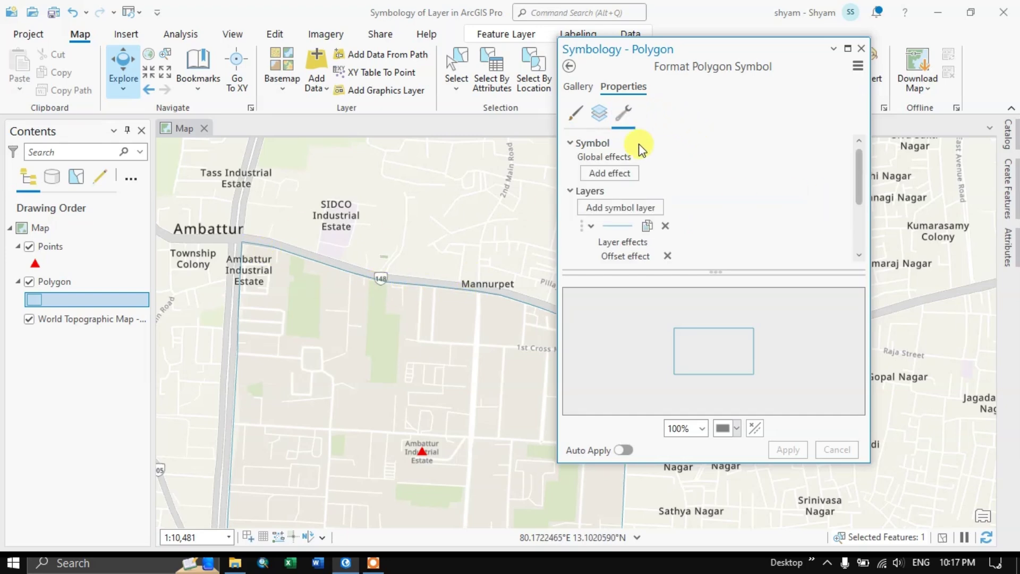
{"action": "left_click", "coordinate": [595, 115]}
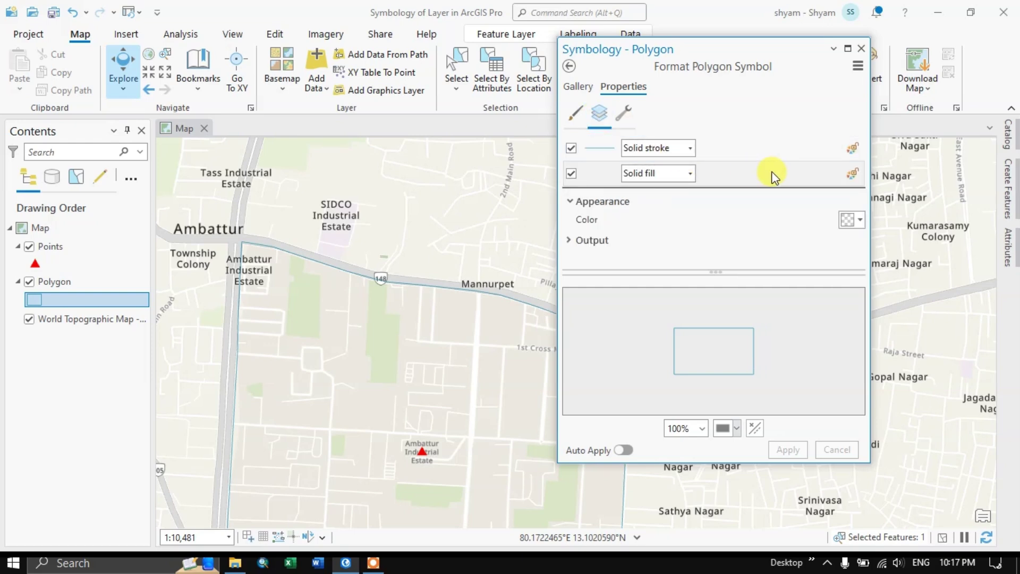
{"action": "left_click", "coordinate": [860, 50]}
{"action": "scroll", "coordinate": [563, 240], "scroll_direction": "down", "scroll_amount": 2}
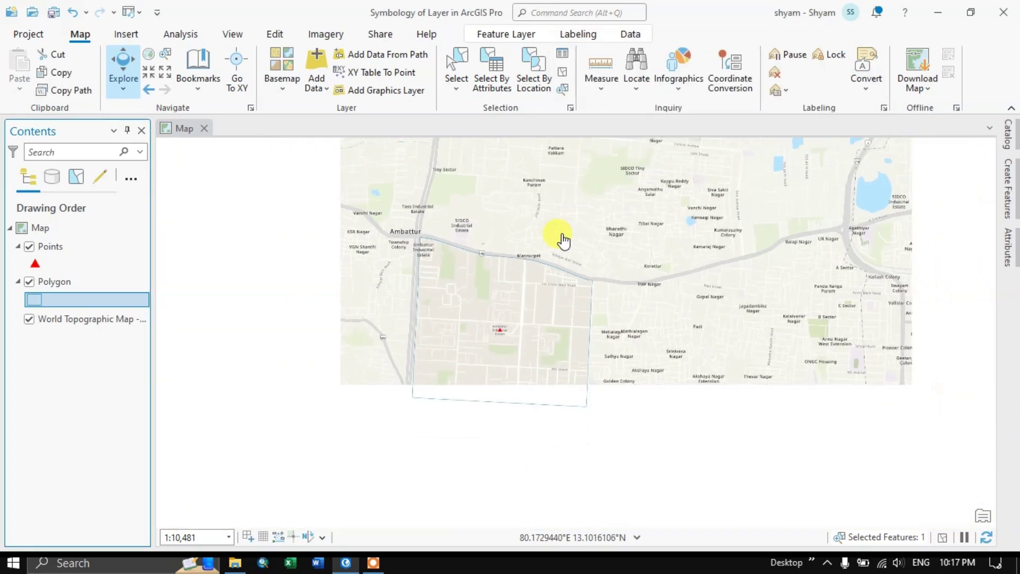
{"action": "scroll", "coordinate": [466, 235], "scroll_direction": "down", "scroll_amount": 1}
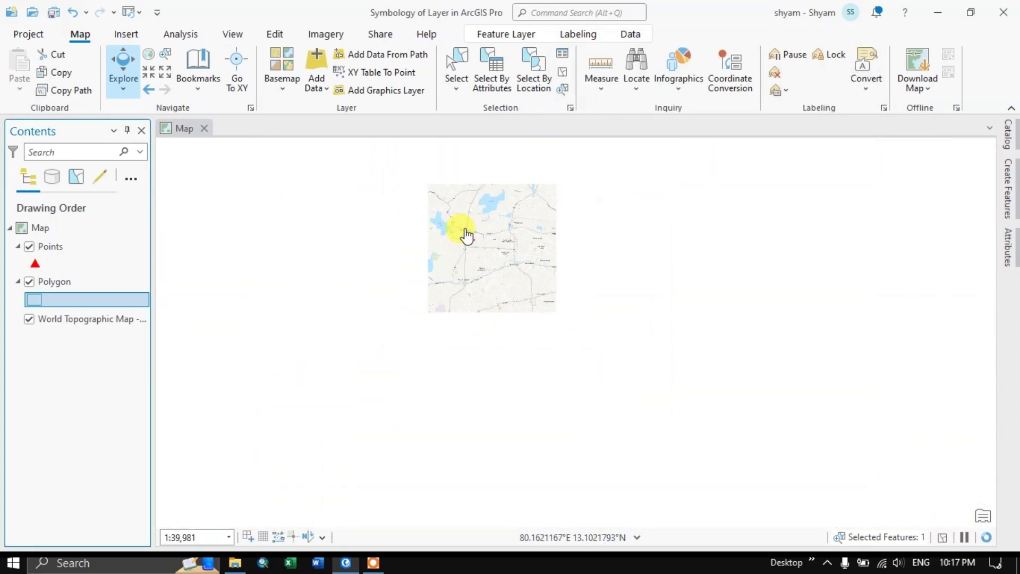
{"action": "scroll", "coordinate": [466, 235], "scroll_direction": "down", "scroll_amount": 2}
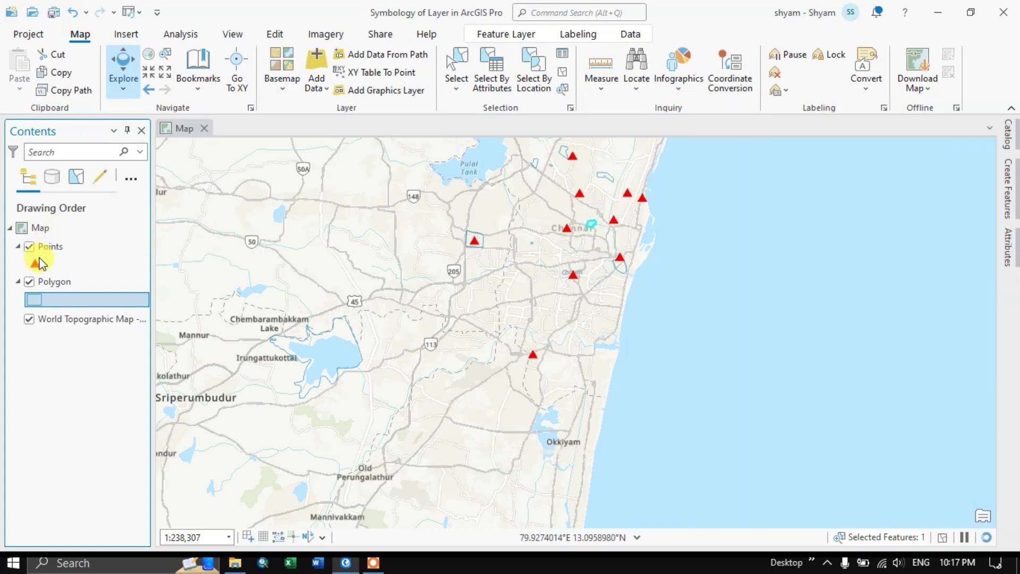
Open the symbology settings of the Points layer and reposition their window over the map
{"action": "left_click", "coordinate": [53, 247]}
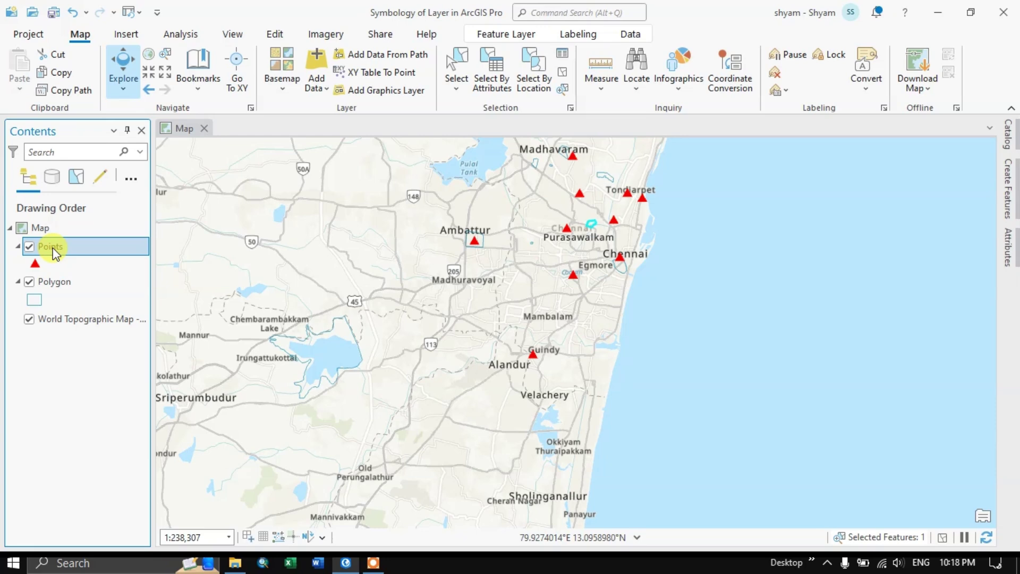
{"action": "right_click", "coordinate": [53, 248]}
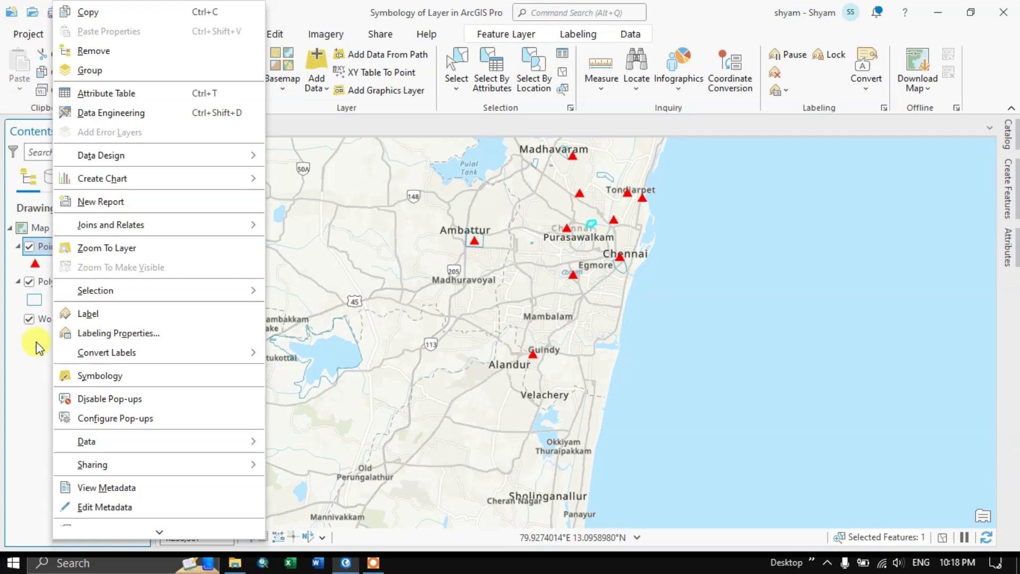
{"action": "left_click", "coordinate": [87, 375]}
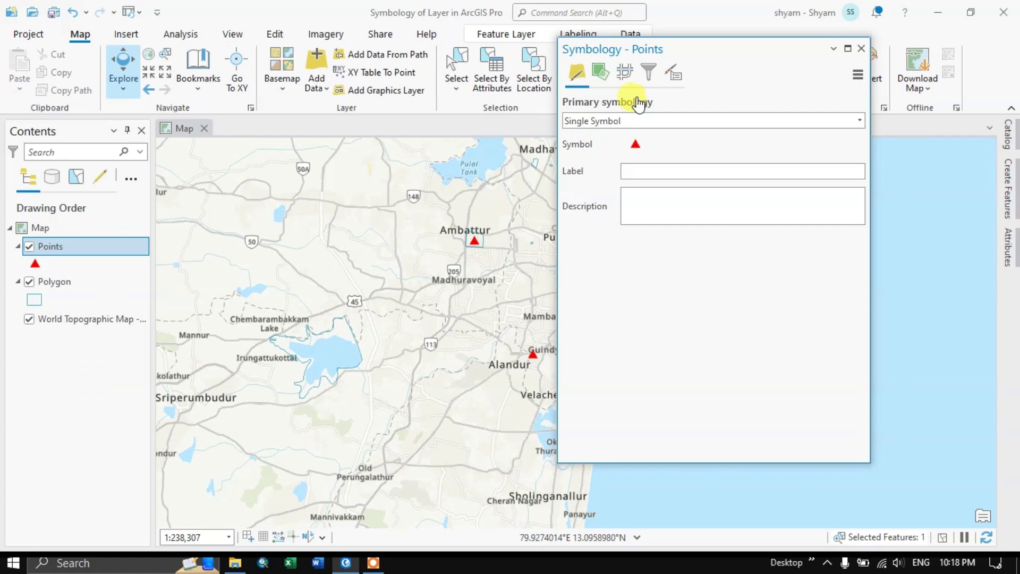
{"action": "left_click_drag", "start_coordinate": [690, 51], "coordinate": [839, 69]}
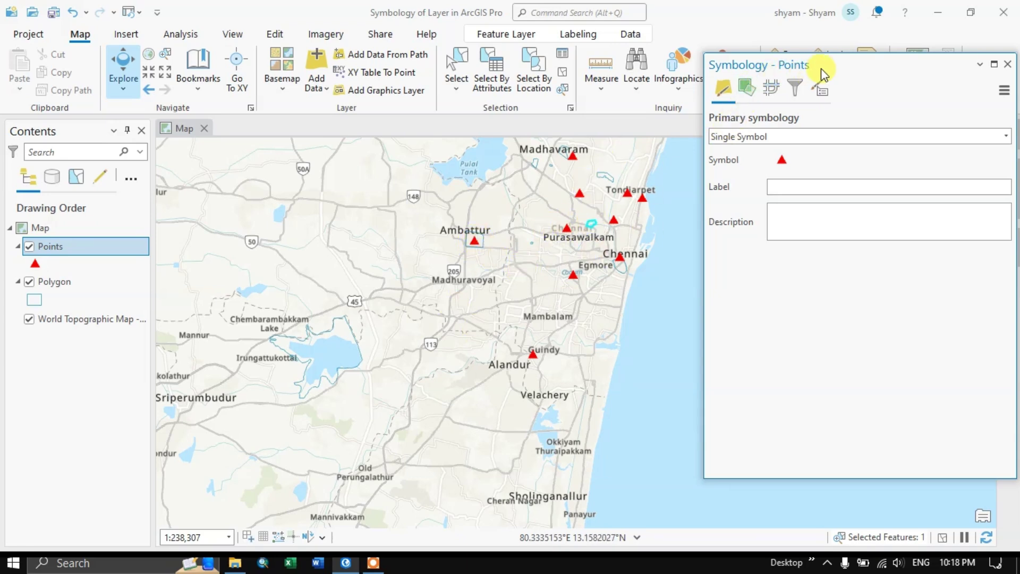
{"action": "left_click_drag", "start_coordinate": [814, 69], "coordinate": [718, 70]}
Symbolize the Points layer by Unique Values using the Location field
{"action": "left_click", "coordinate": [668, 129]}
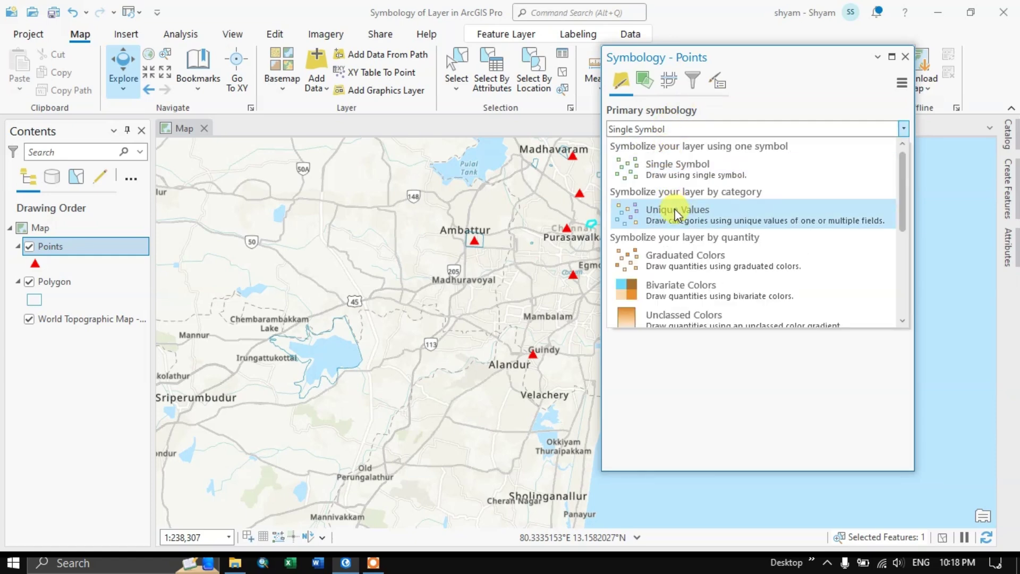
{"action": "left_click", "coordinate": [656, 129]}
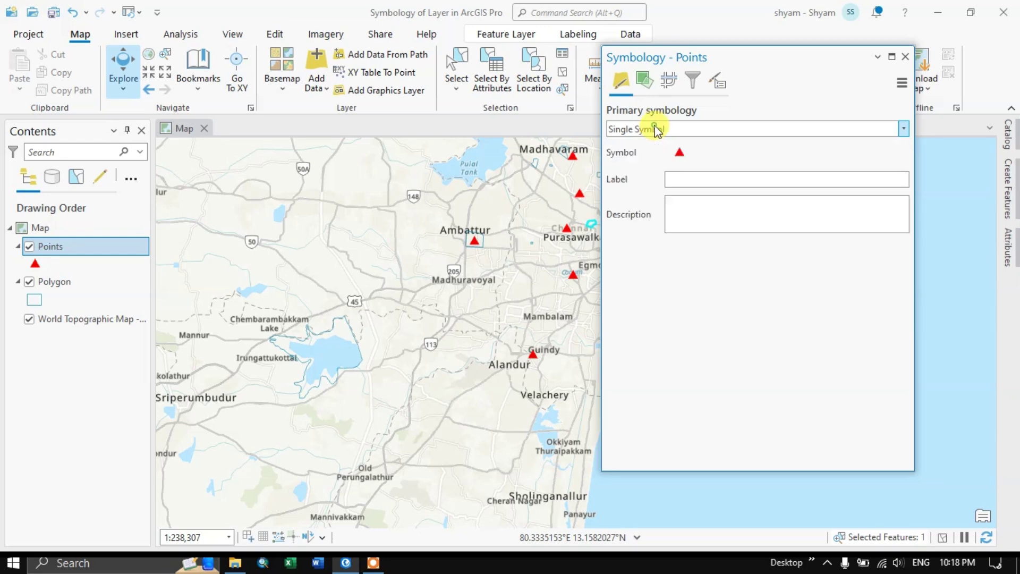
{"action": "left_click", "coordinate": [903, 130]}
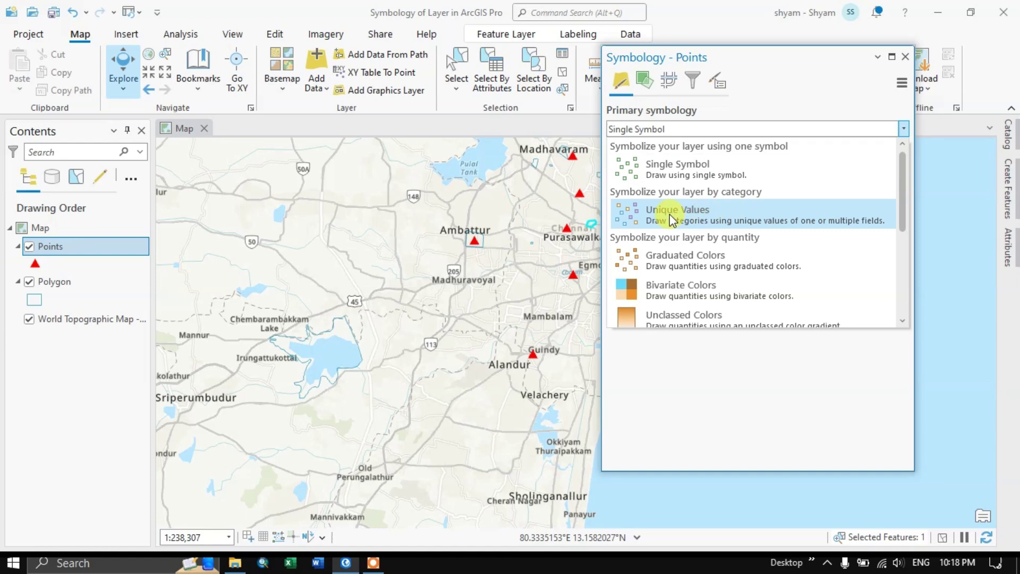
{"action": "left_click", "coordinate": [689, 214]}
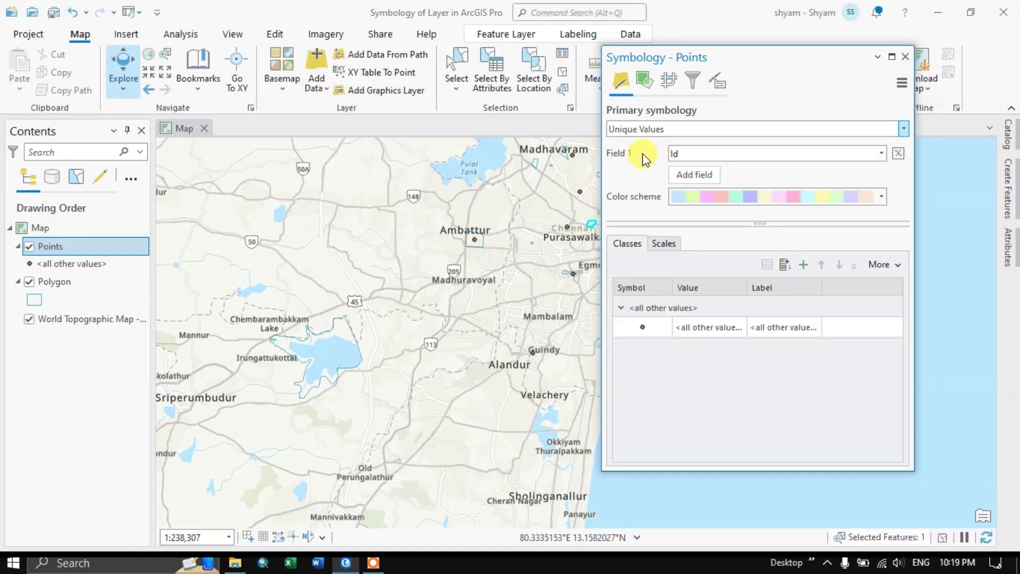
{"action": "left_click", "coordinate": [880, 154]}
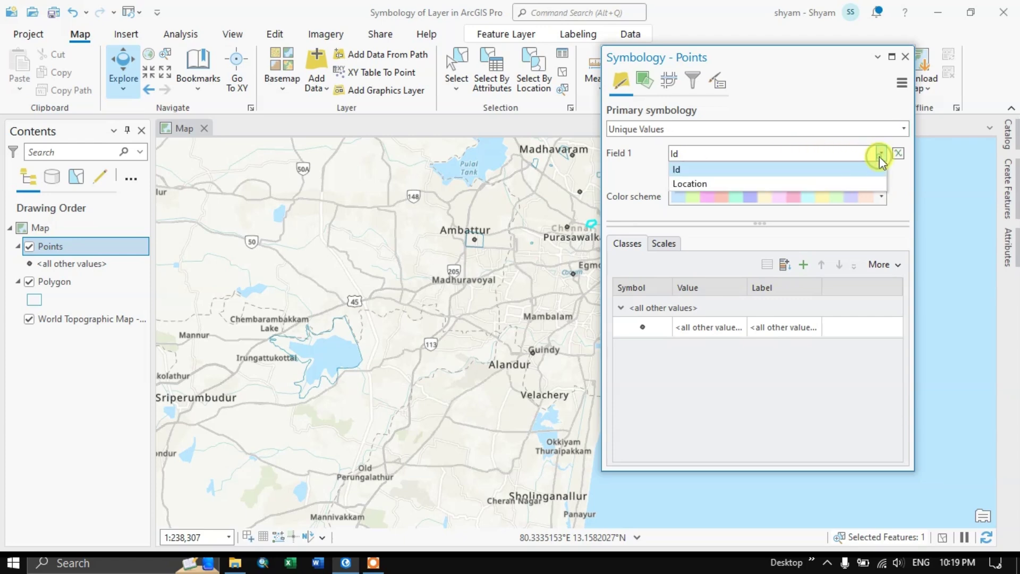
{"action": "left_click", "coordinate": [709, 186]}
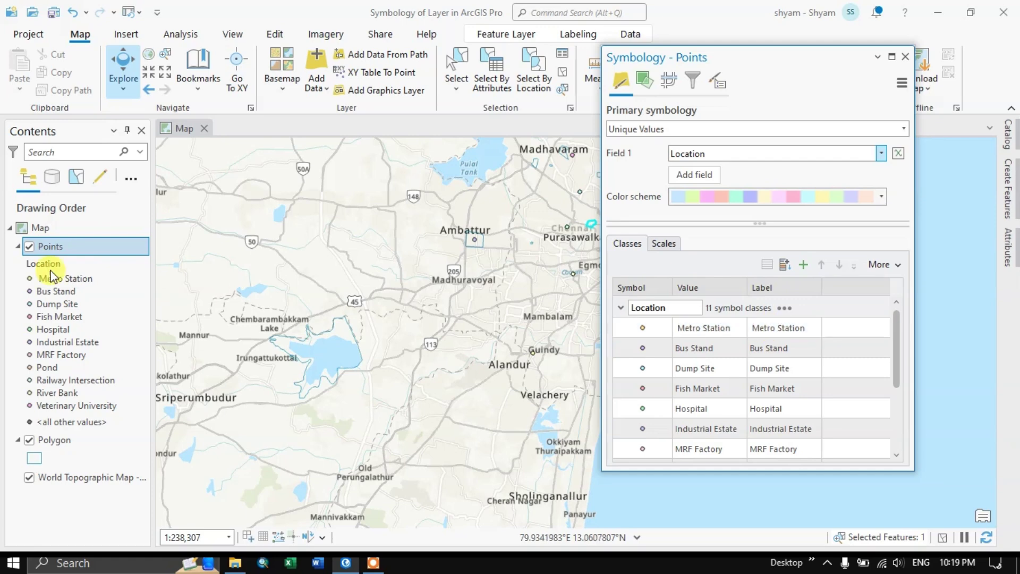
Open the Points layer's attribute table and examine the values in the Location field
{"action": "right_click", "coordinate": [65, 248]}
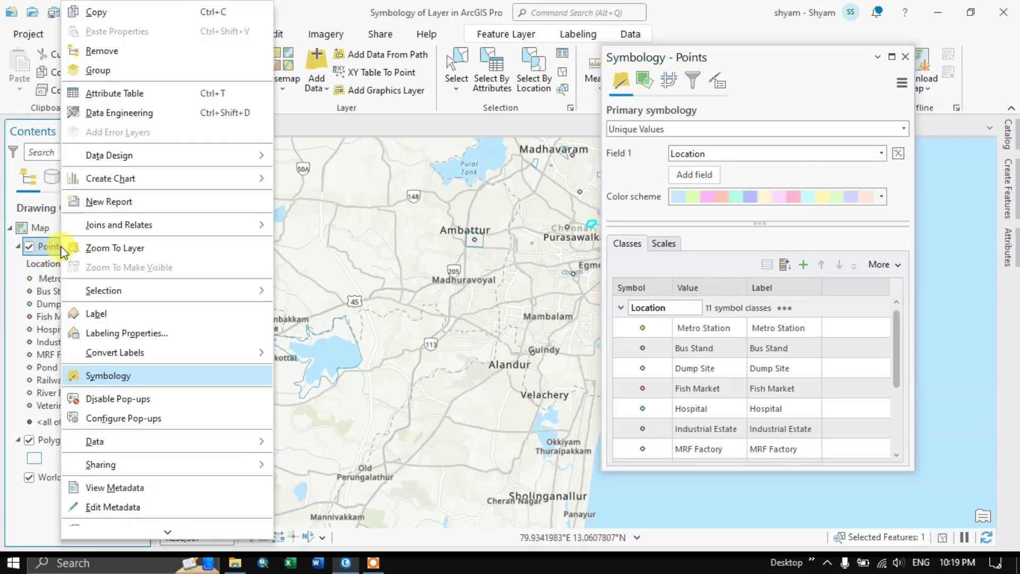
{"action": "left_click", "coordinate": [126, 97]}
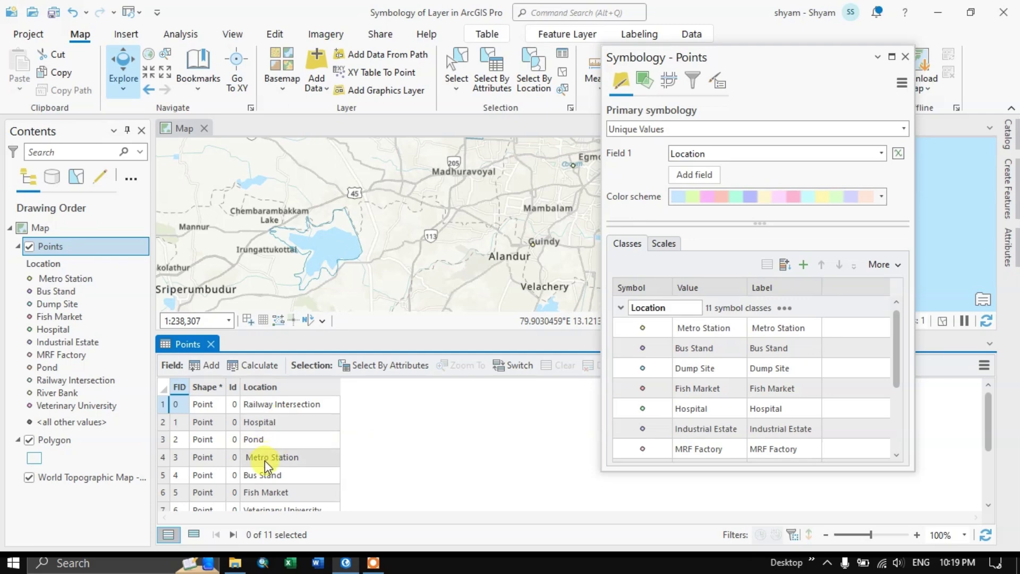
{"action": "scroll", "coordinate": [270, 493], "scroll_direction": "down", "scroll_amount": 2}
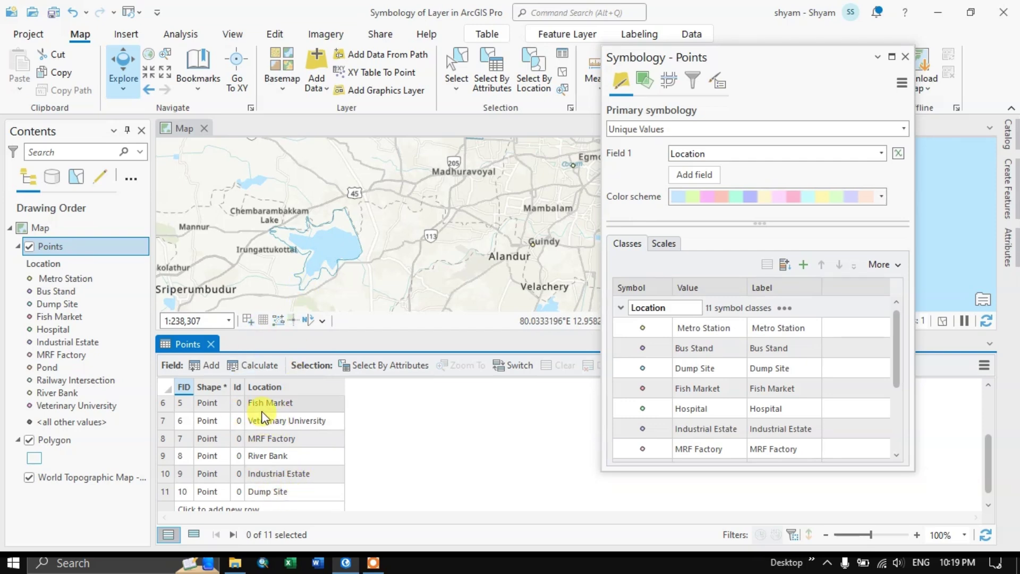
{"action": "scroll", "coordinate": [255, 449], "scroll_direction": "up", "scroll_amount": 2}
{"action": "scroll", "coordinate": [255, 448], "scroll_direction": "down", "scroll_amount": 2}
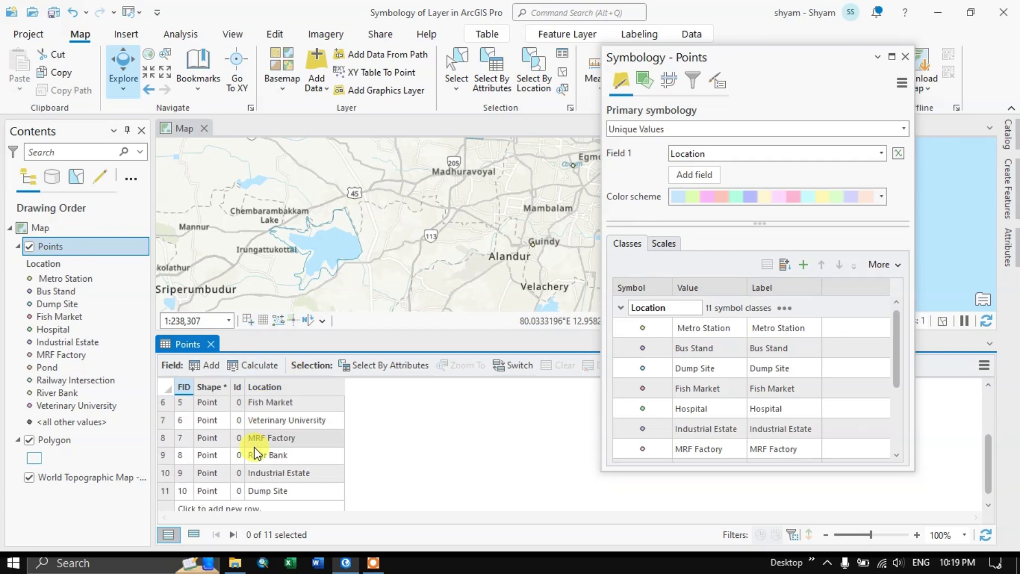
{"action": "scroll", "coordinate": [266, 435], "scroll_direction": "up", "scroll_amount": 2}
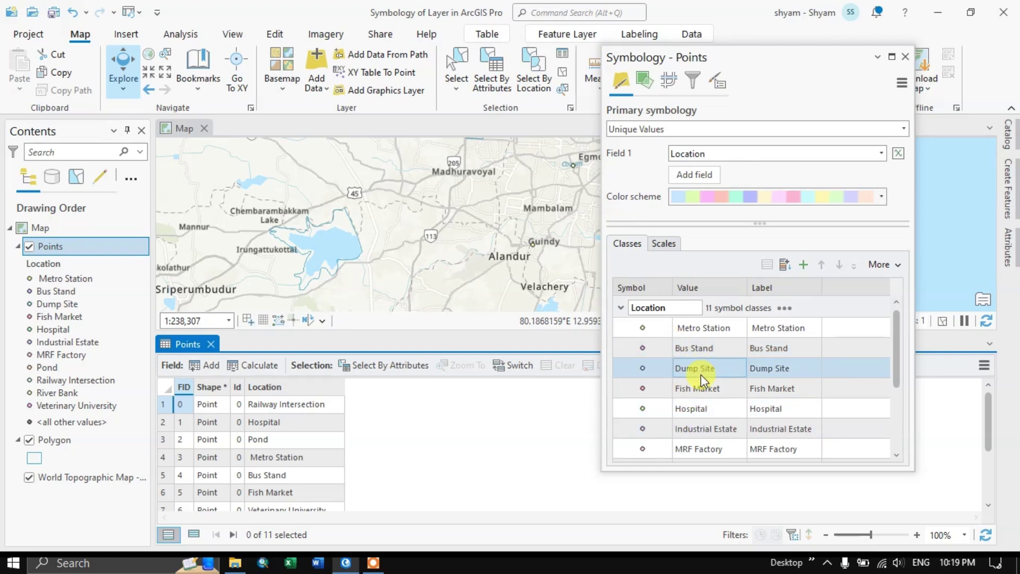
Replace the marker of the Metro Station class with the Cross 4 shape from the style shapes
{"action": "scroll", "coordinate": [677, 391], "scroll_direction": "down", "scroll_amount": 3}
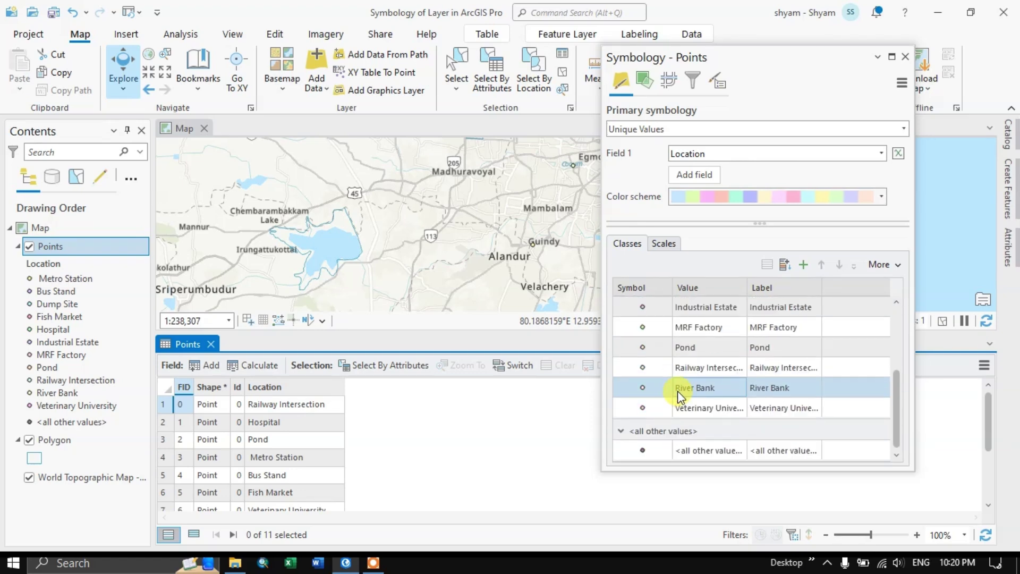
{"action": "scroll", "coordinate": [678, 390], "scroll_direction": "up", "scroll_amount": 3}
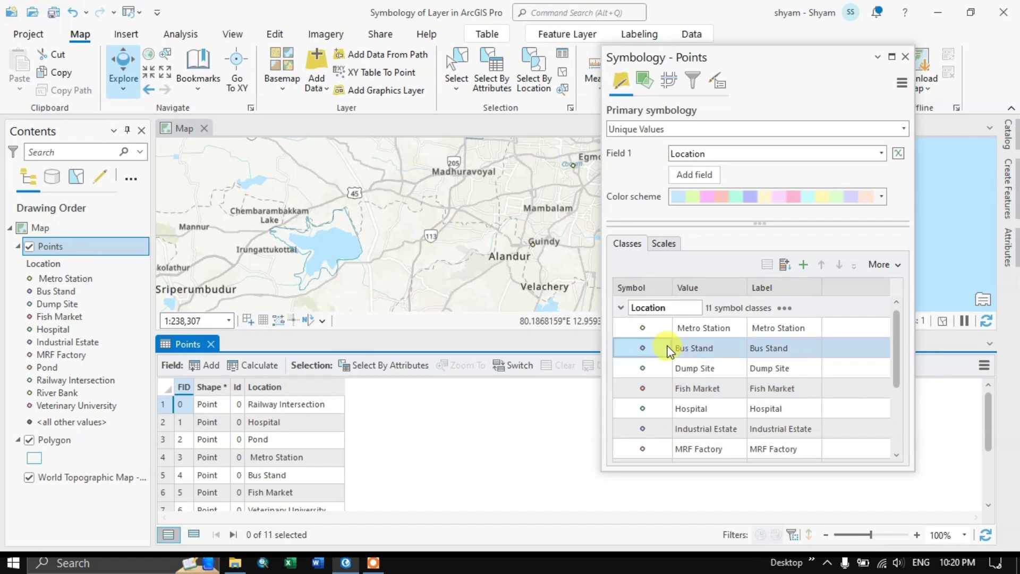
{"action": "left_click", "coordinate": [642, 328]}
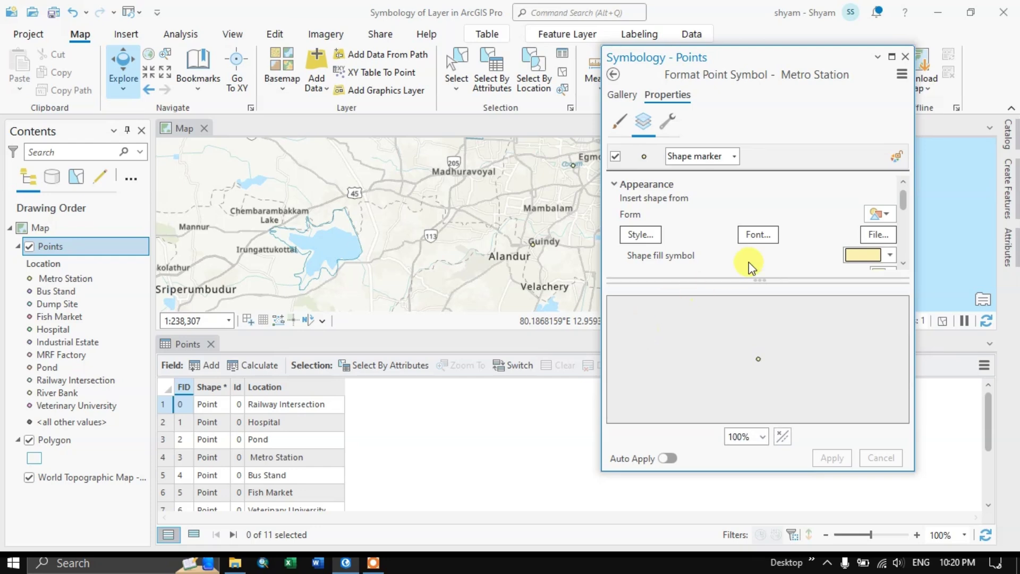
{"action": "left_click", "coordinate": [890, 257]}
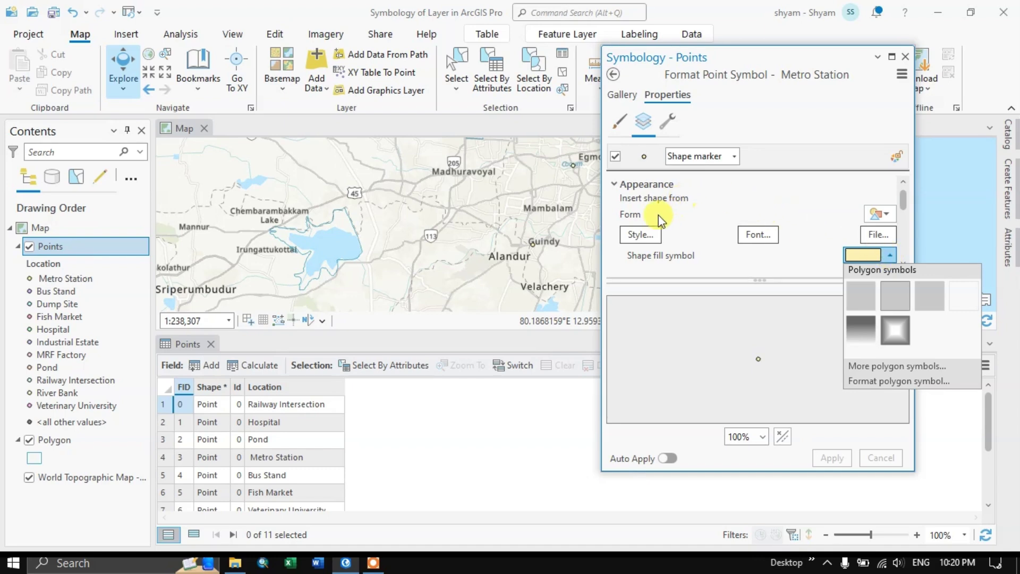
{"action": "left_click", "coordinate": [643, 233]}
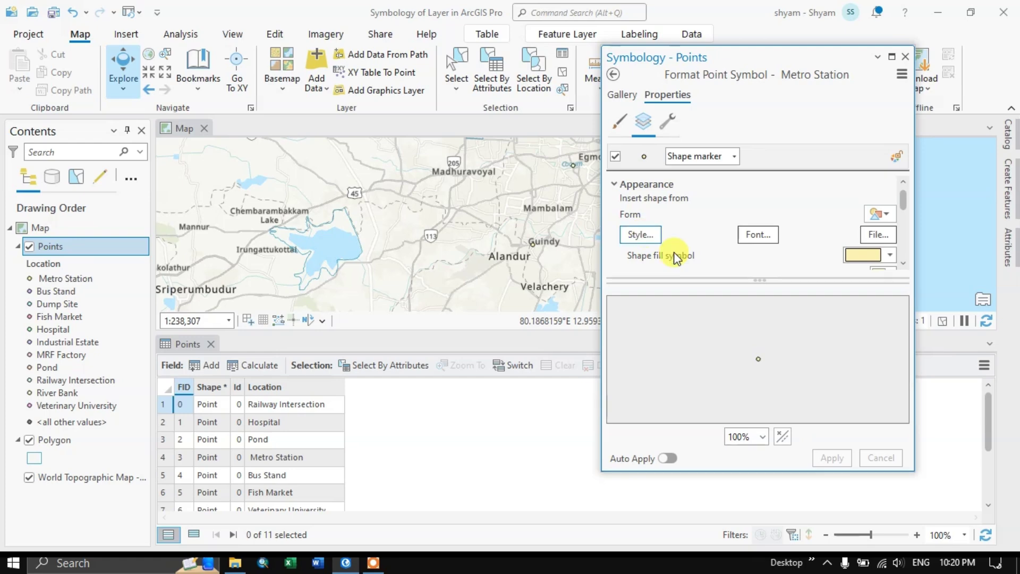
{"action": "left_click", "coordinate": [641, 235]}
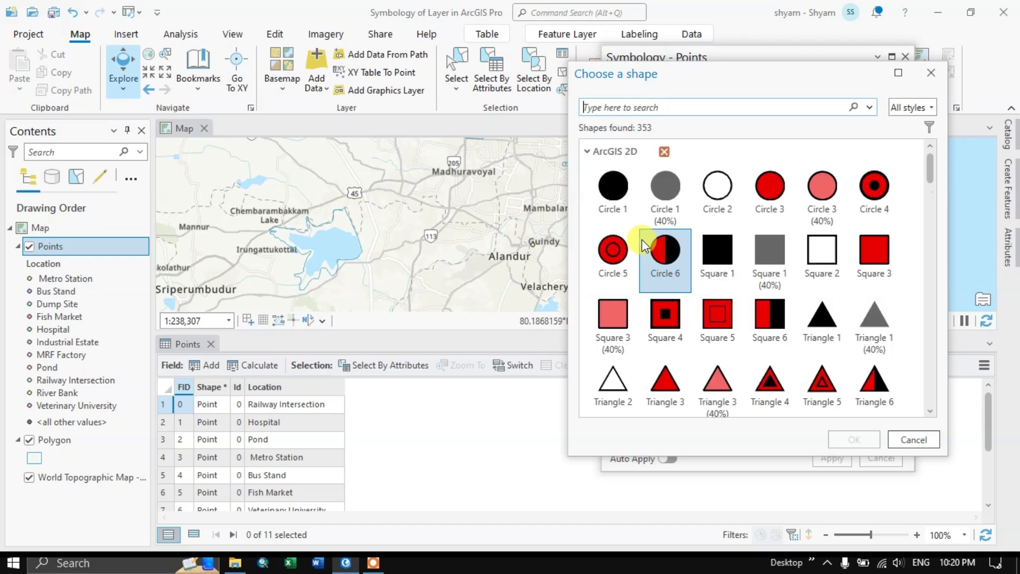
{"action": "scroll", "coordinate": [777, 274], "scroll_direction": "down", "scroll_amount": 1}
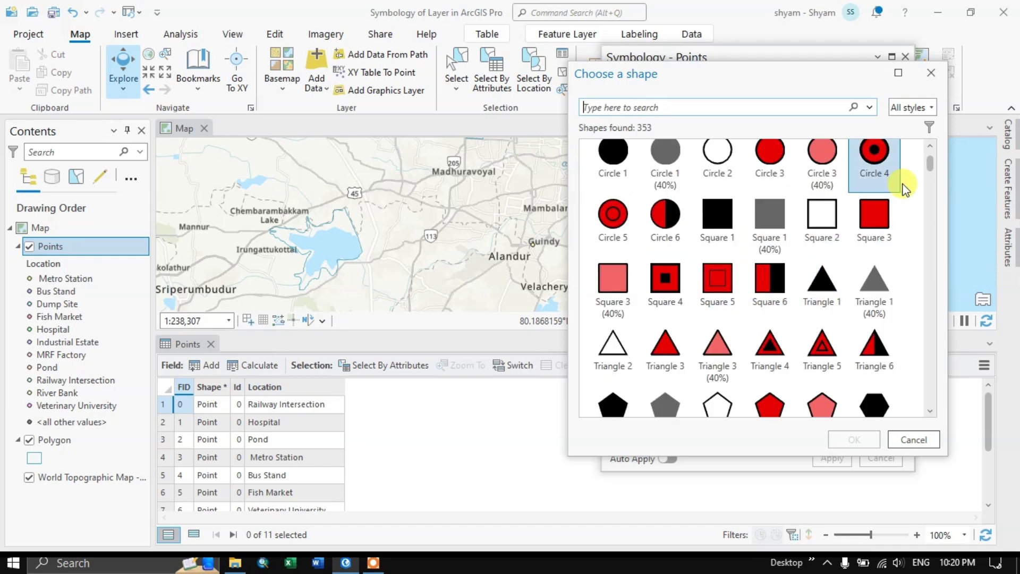
{"action": "left_click_drag", "start_coordinate": [929, 164], "coordinate": [933, 201]}
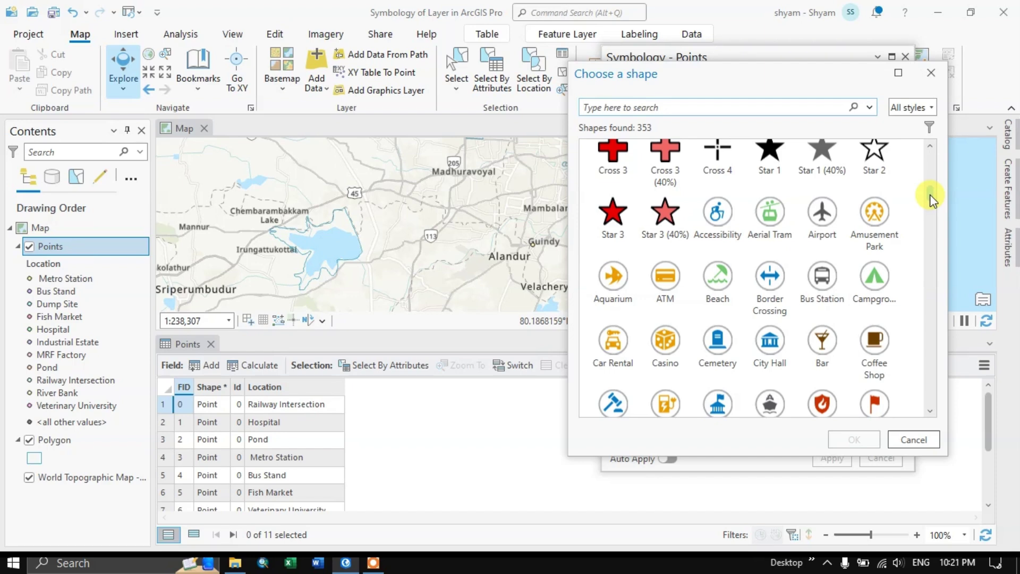
{"action": "left_click_drag", "start_coordinate": [931, 201], "coordinate": [930, 193]}
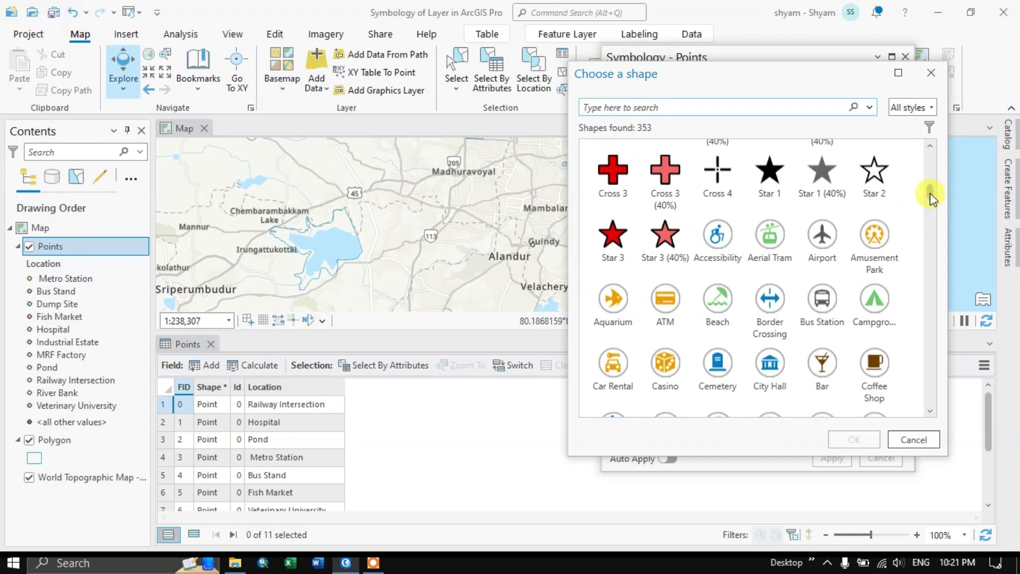
{"action": "left_click", "coordinate": [722, 178]}
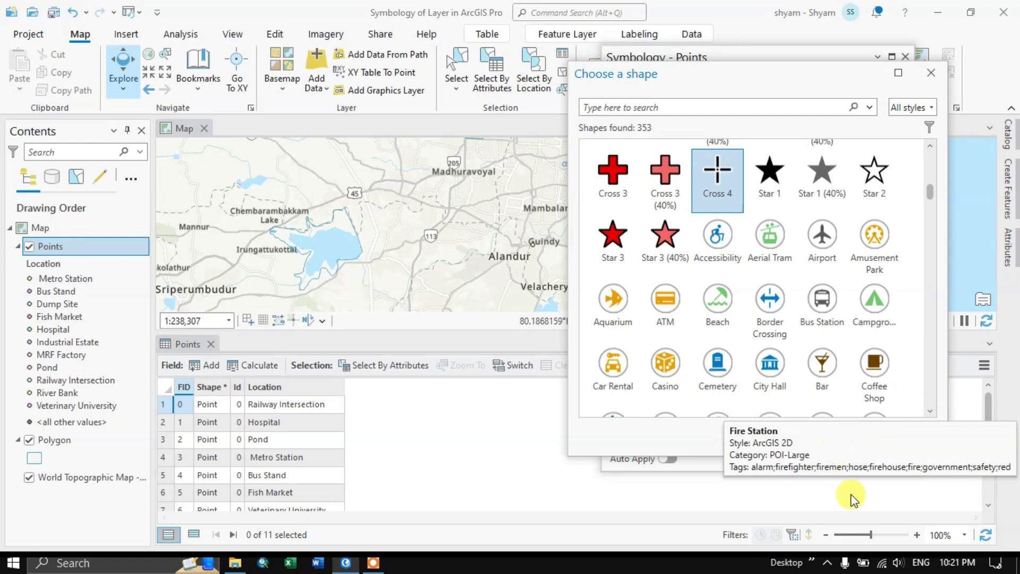
{"action": "left_click", "coordinate": [841, 436]}
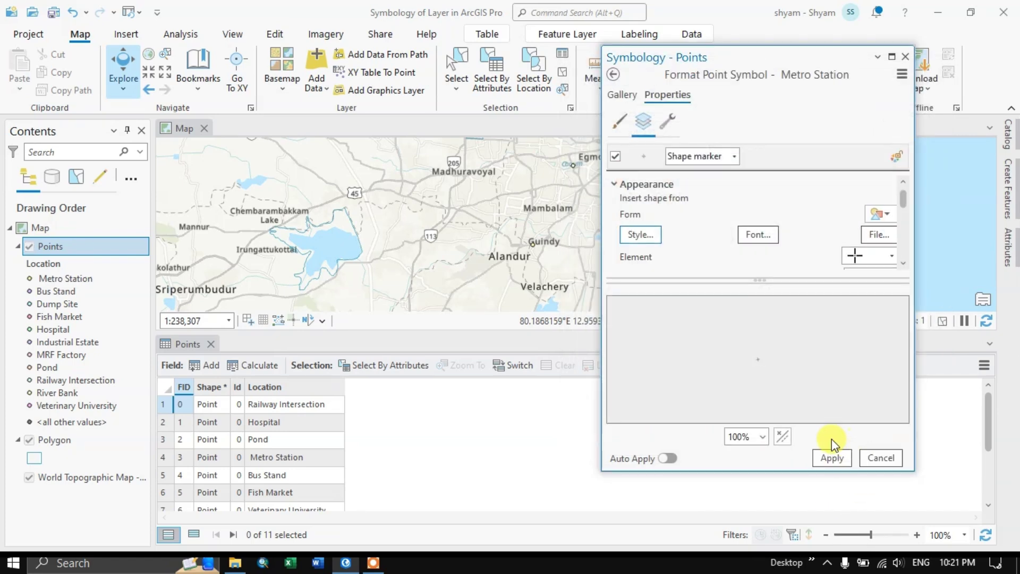
Set the Metro Station symbol's size to 6 pt, apply the changes and return to the symbol classes
{"action": "left_click", "coordinate": [625, 121]}
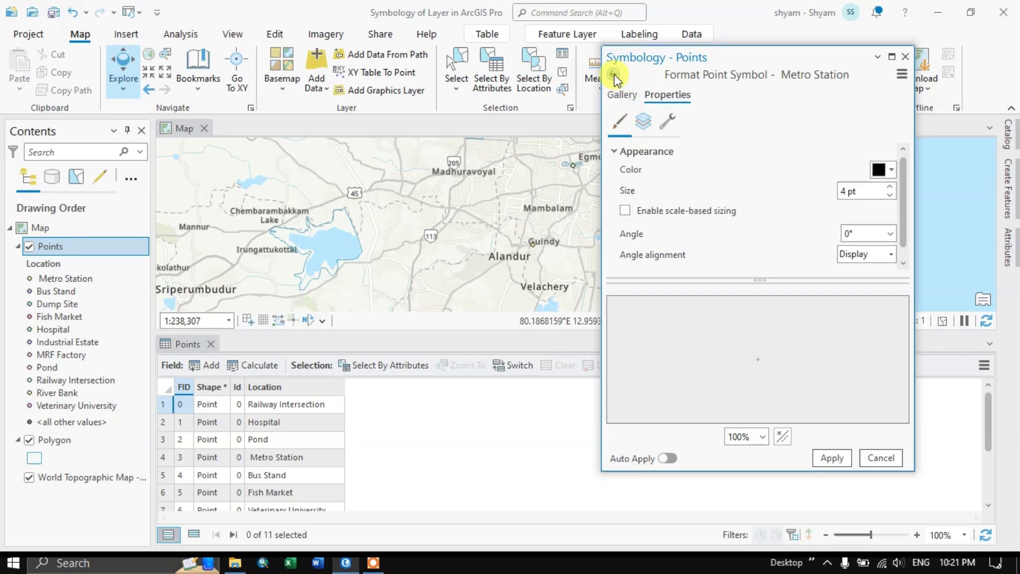
{"action": "left_click", "coordinate": [643, 121]}
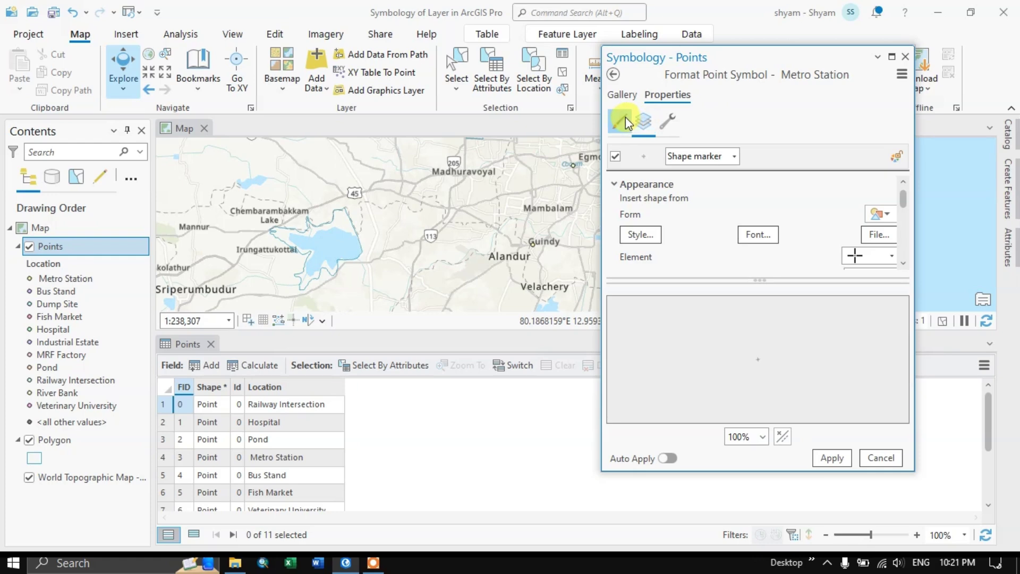
{"action": "left_click", "coordinate": [620, 120]}
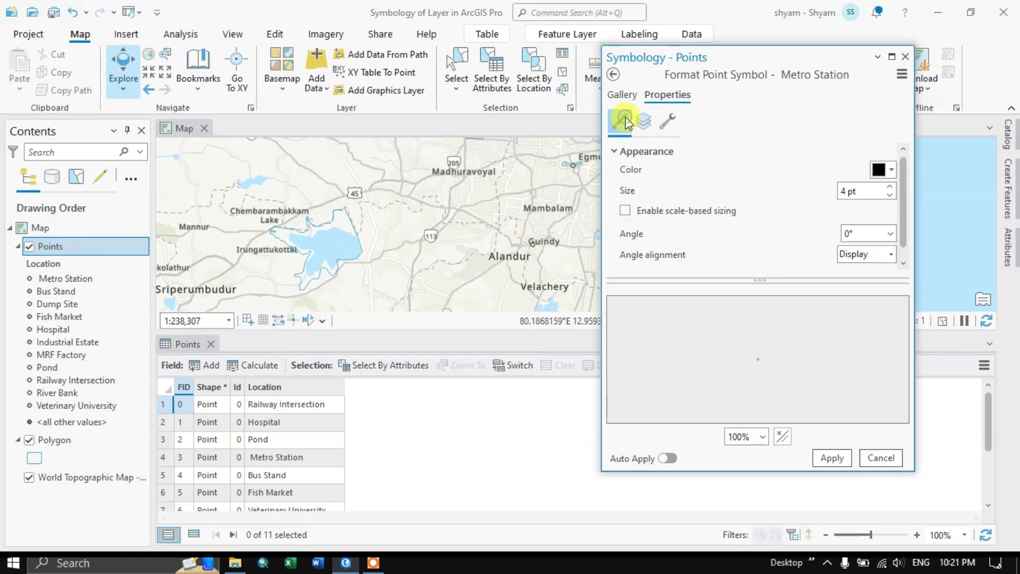
{"action": "left_click", "coordinate": [889, 191]}
{"action": "left_click", "coordinate": [889, 191]}
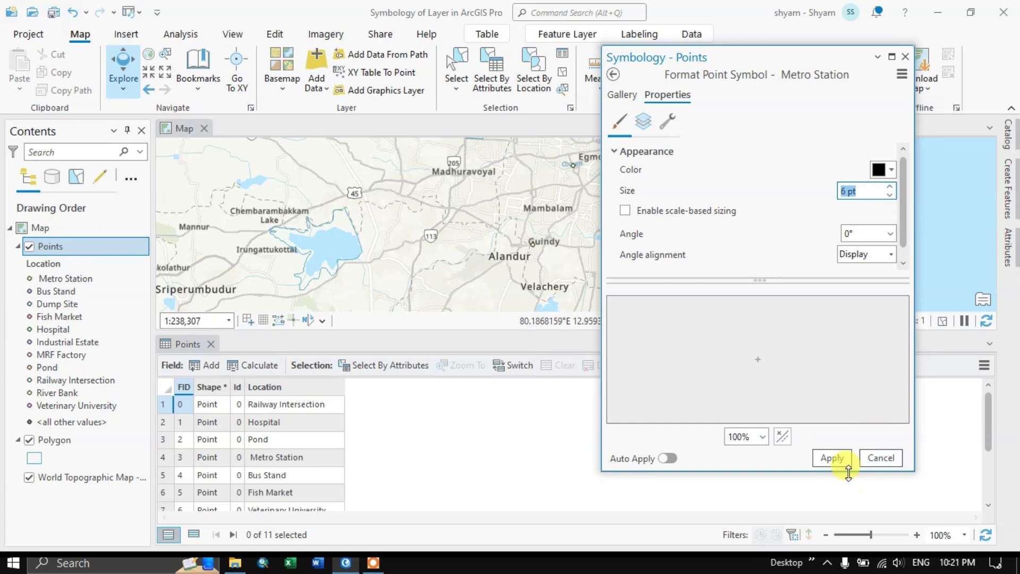
{"action": "left_click", "coordinate": [832, 458]}
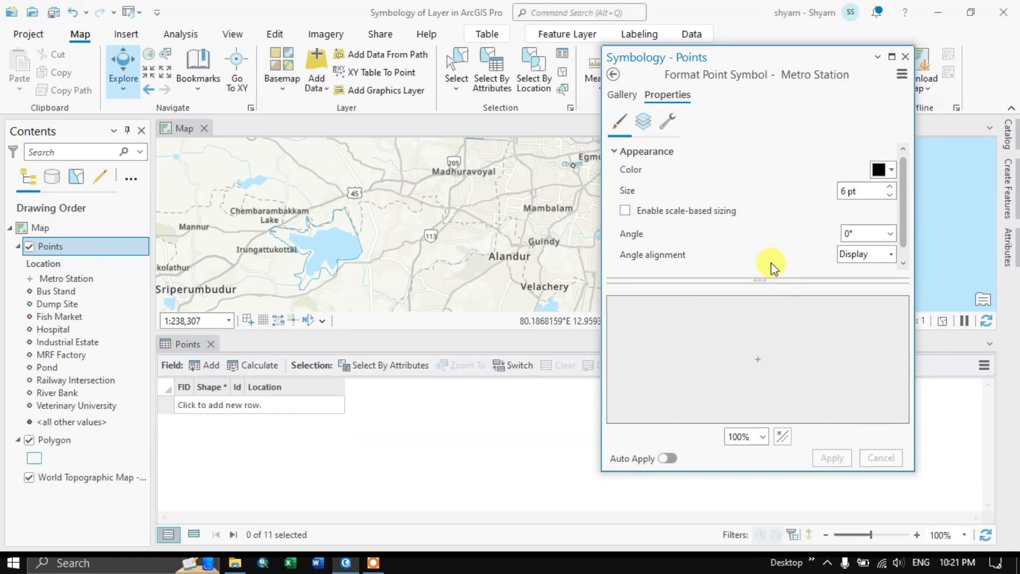
{"action": "left_click", "coordinate": [614, 76]}
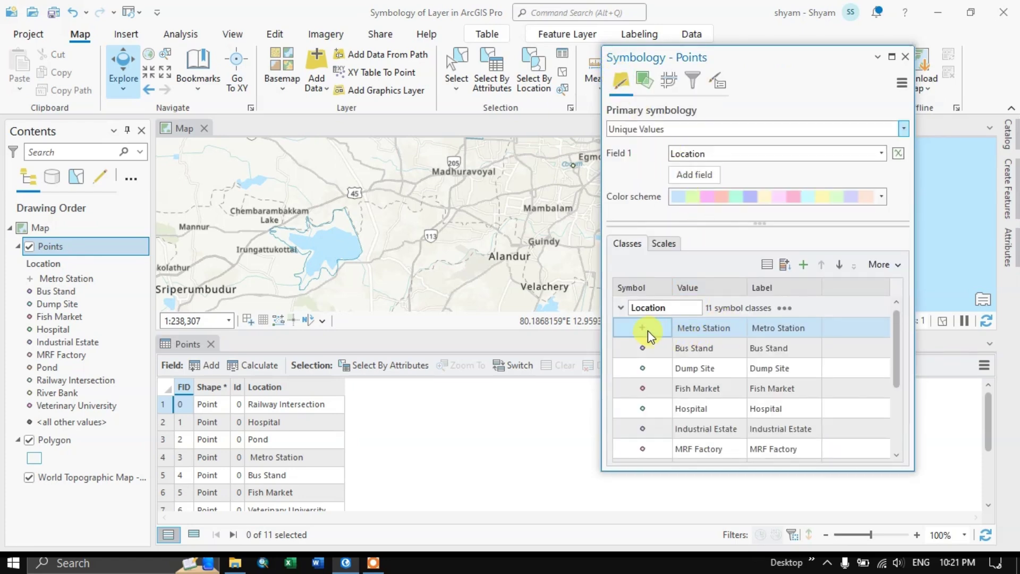
Reopen the Metro Station symbol and set its size to 8 pt and its colour to red
{"action": "left_click_drag", "start_coordinate": [718, 64], "coordinate": [752, 43]}
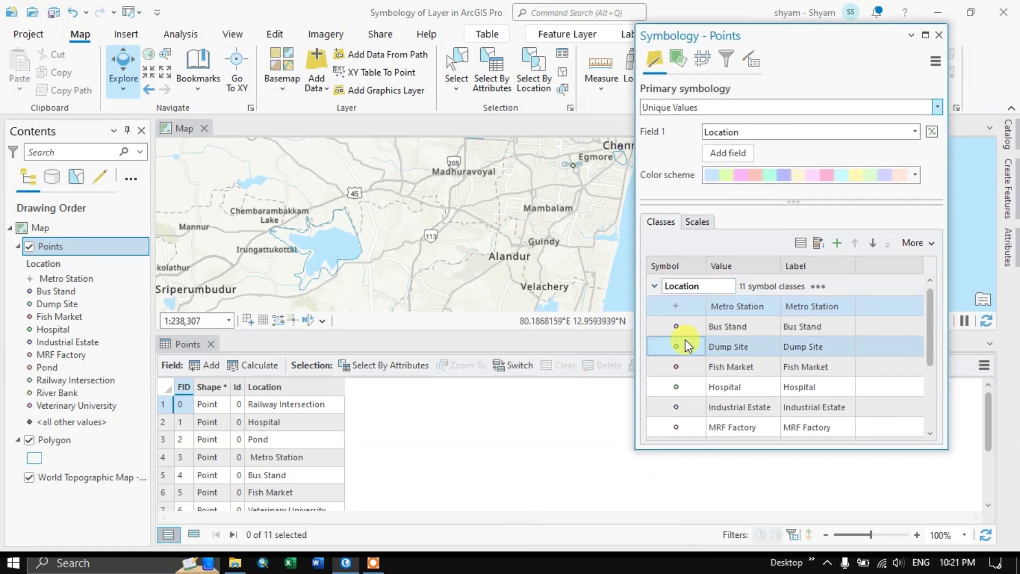
{"action": "left_click", "coordinate": [681, 302]}
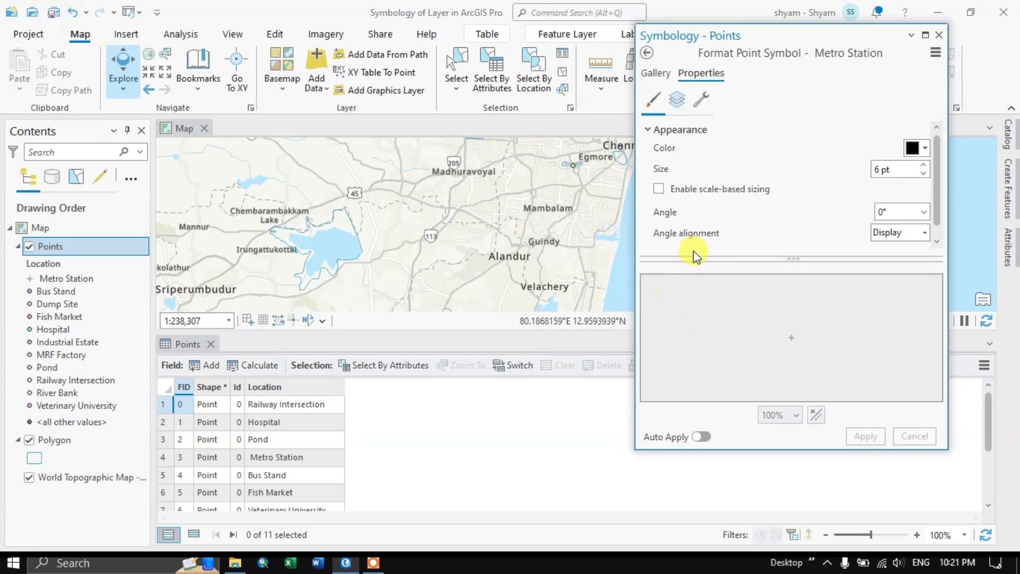
{"action": "left_click", "coordinate": [924, 166]}
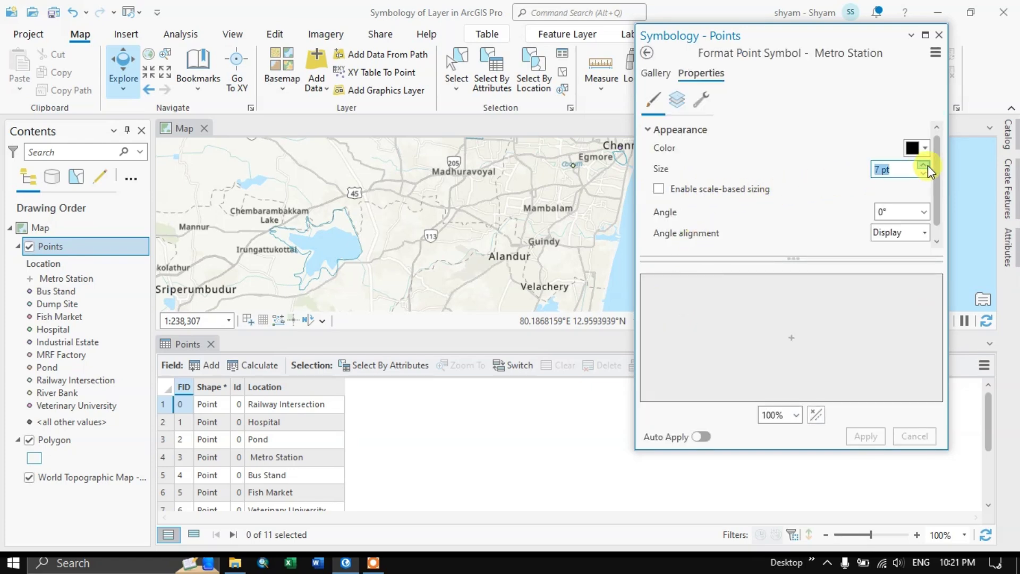
{"action": "left_click", "coordinate": [925, 148]}
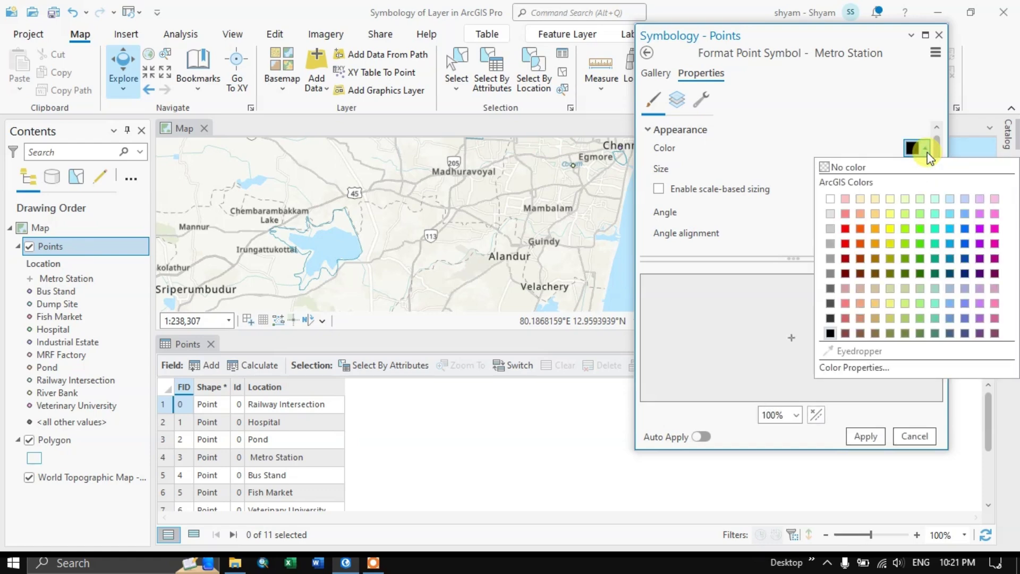
{"action": "left_click", "coordinate": [845, 231]}
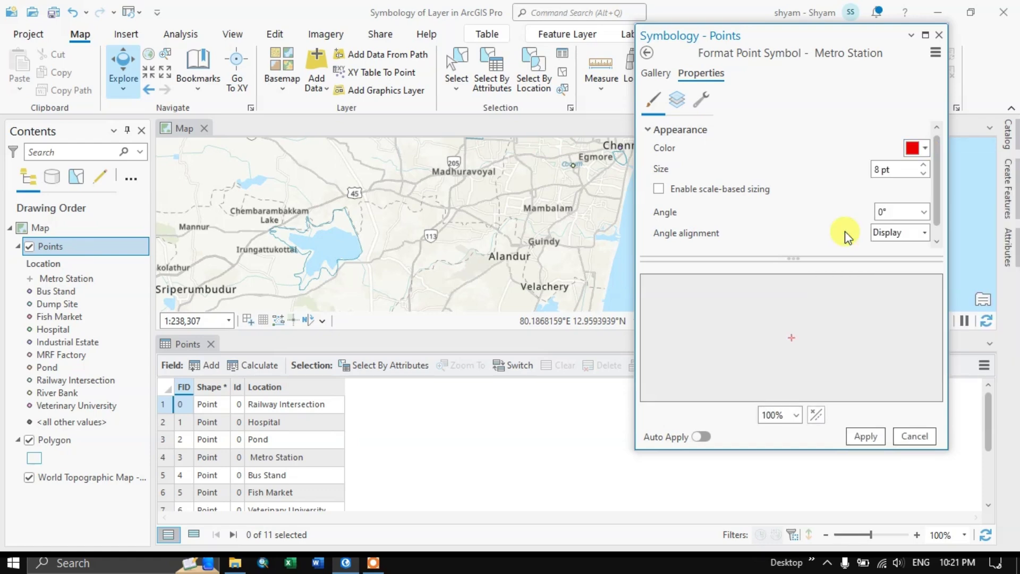
{"action": "left_click", "coordinate": [923, 213]}
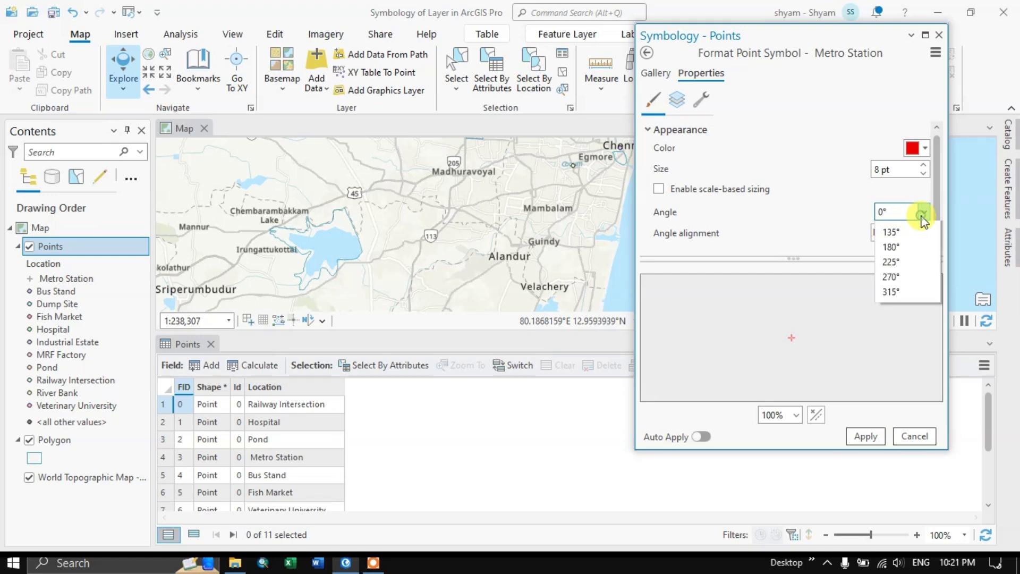
{"action": "left_click", "coordinate": [848, 194]}
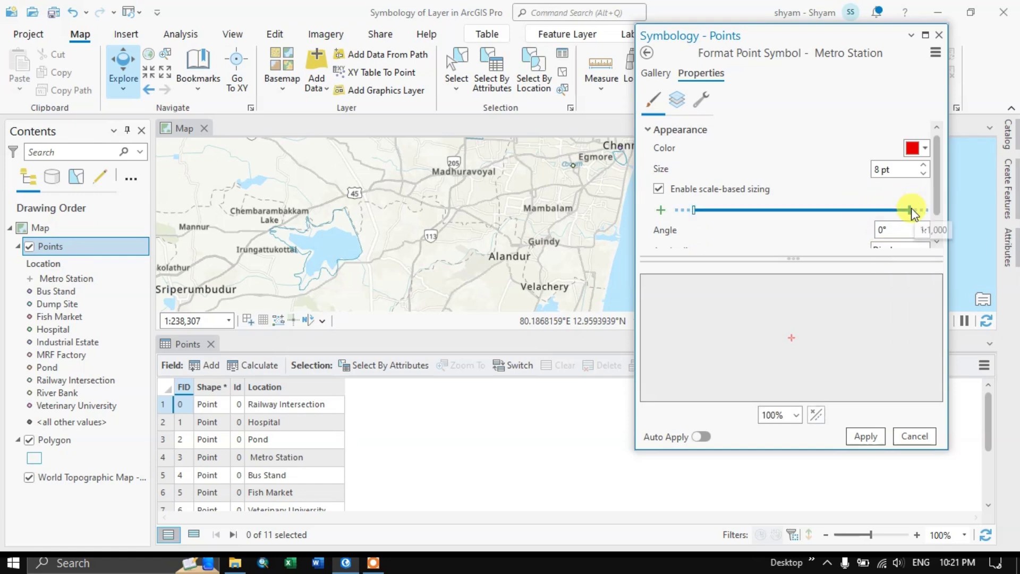
{"action": "left_click", "coordinate": [660, 191]}
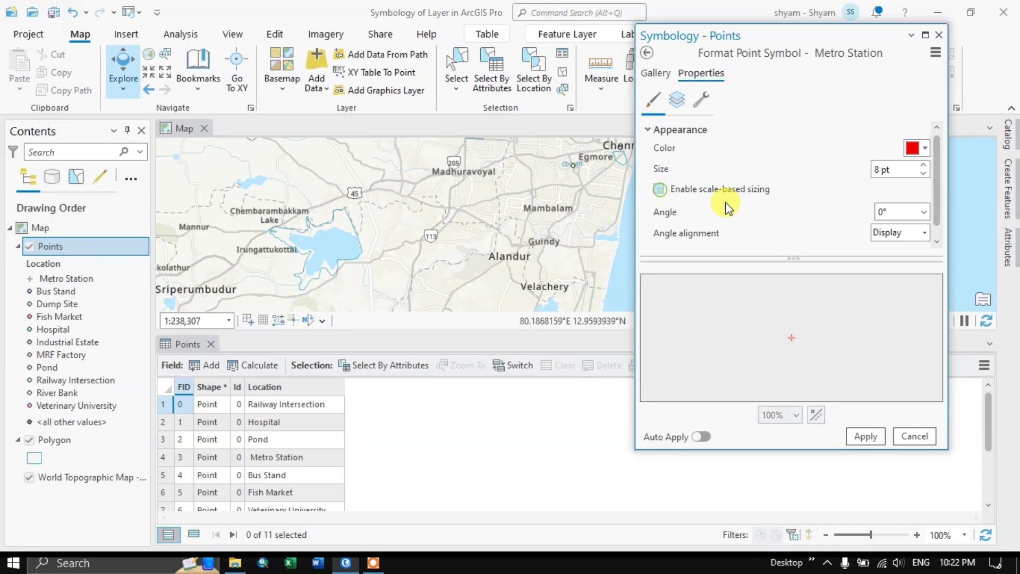
Apply the size and colour changes to the Metro Station symbol and return to the symbol classes
{"action": "left_click", "coordinate": [858, 440]}
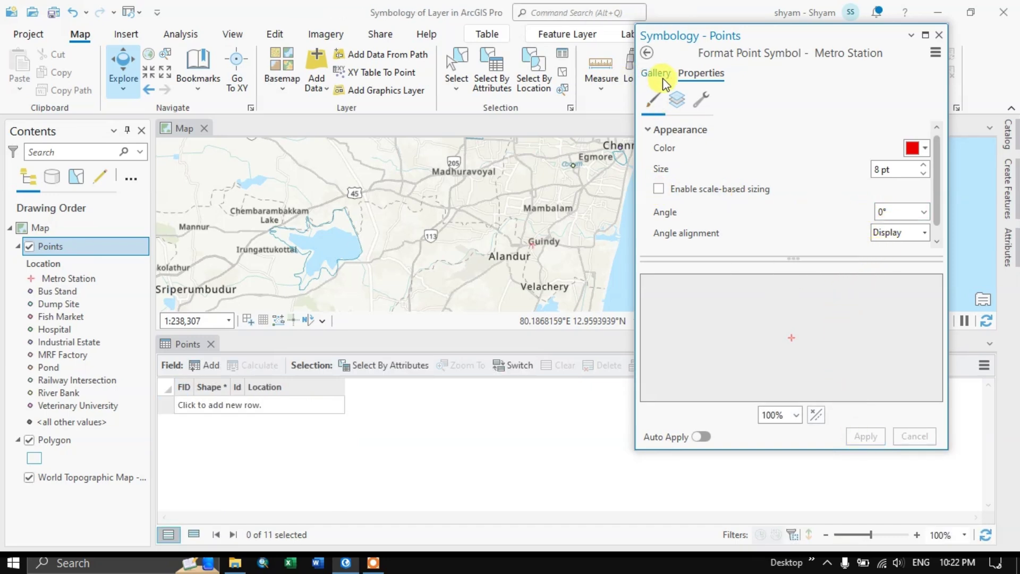
{"action": "left_click", "coordinate": [649, 55]}
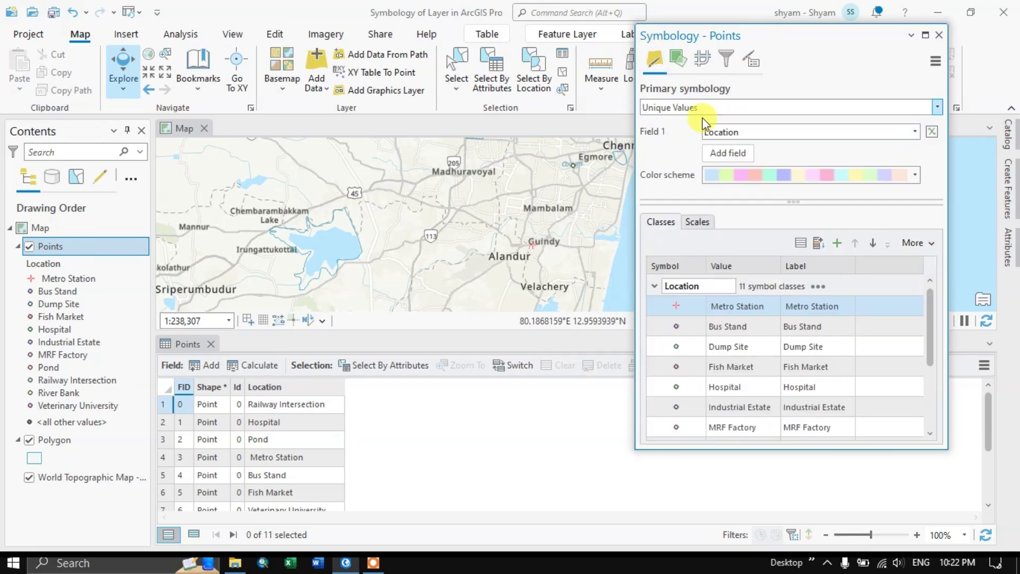
Open the style shapes for the Bus Stand class symbol and search them for hospital
{"action": "left_click", "coordinate": [685, 328]}
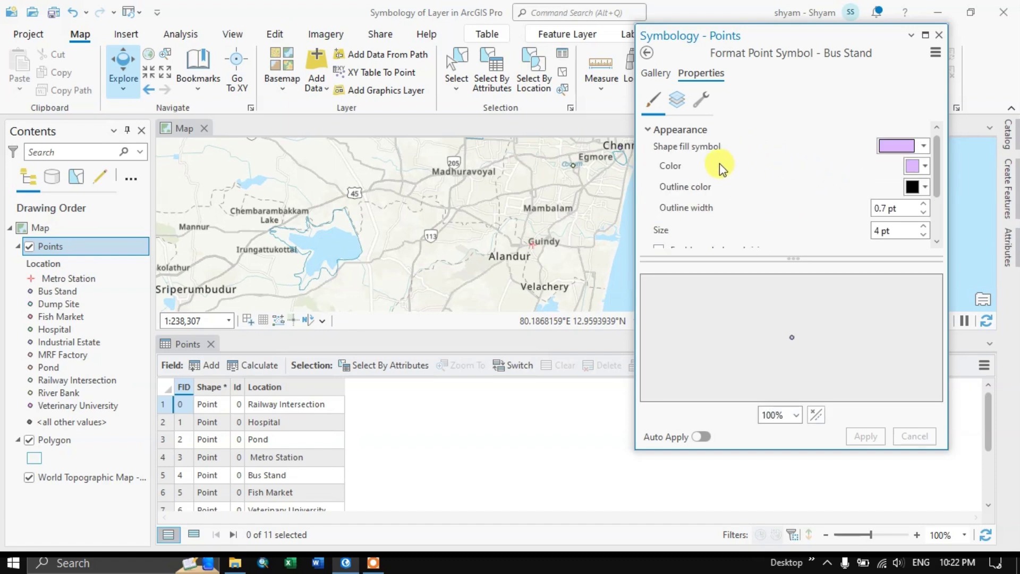
{"action": "left_click", "coordinate": [677, 100]}
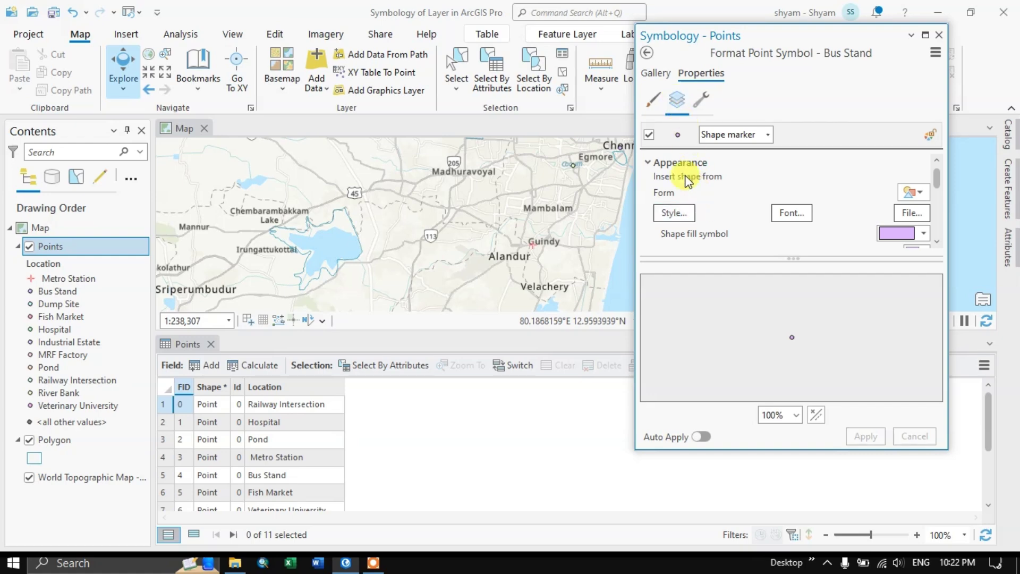
{"action": "left_click", "coordinate": [674, 213]}
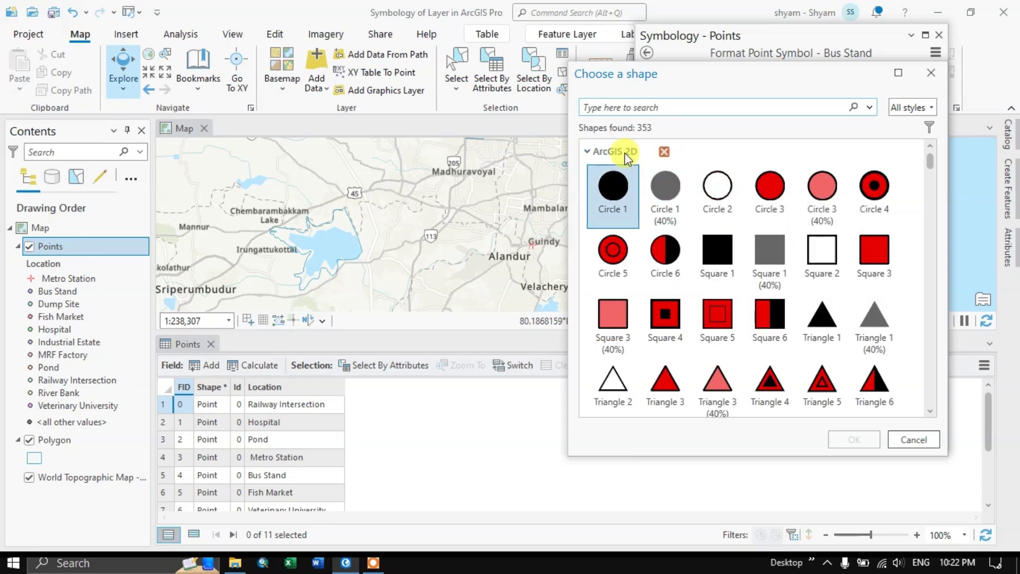
{"action": "left_click_drag", "start_coordinate": [635, 77], "coordinate": [494, 64]}
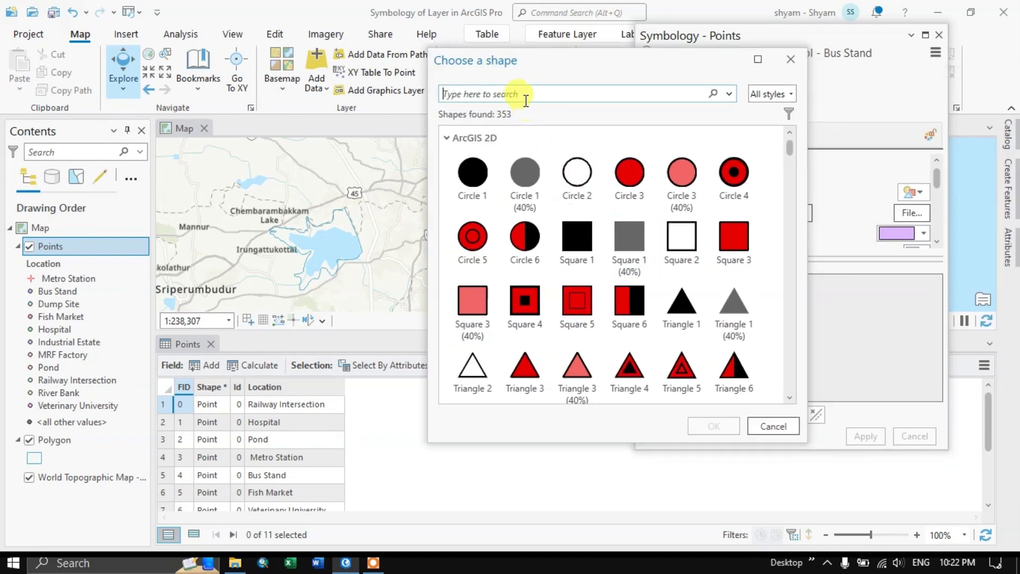
{"action": "type", "text": "h"}
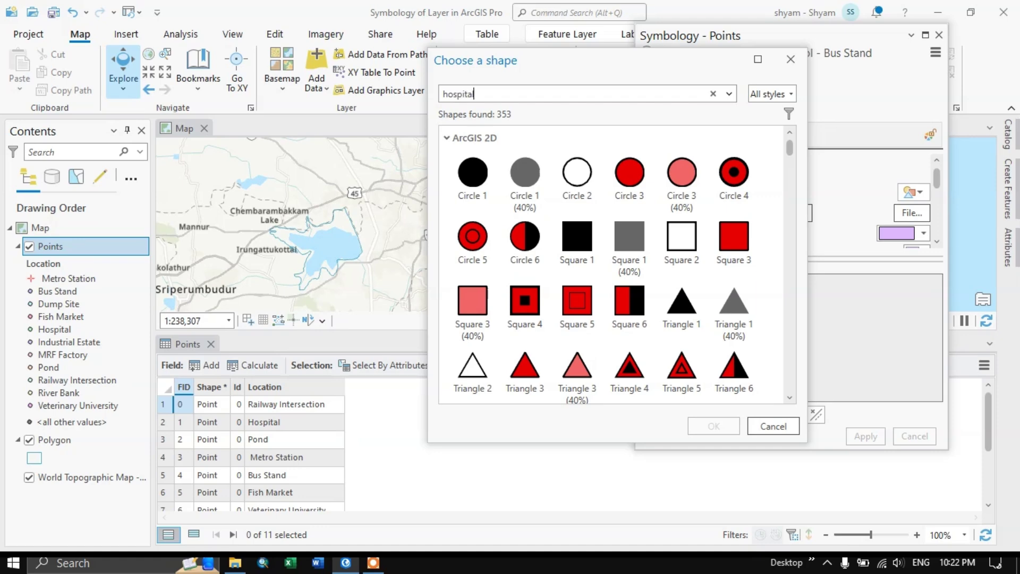
{"action": "type", "text": "ospital"}
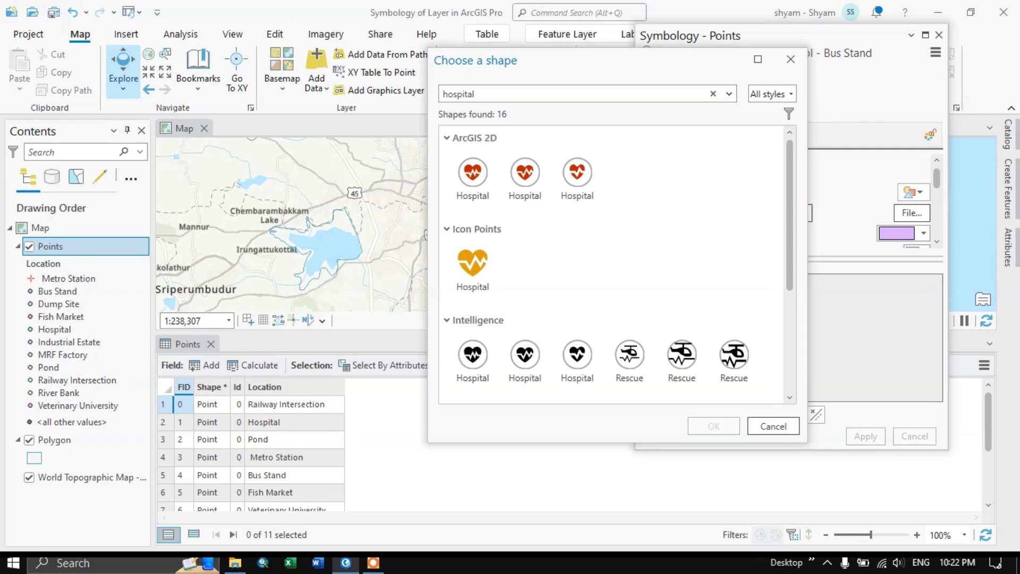
Replace the Bus Stand symbol's marker with the middle Hospital shape from the Pushpins group
{"action": "scroll", "coordinate": [614, 298], "scroll_direction": "down", "scroll_amount": 3}
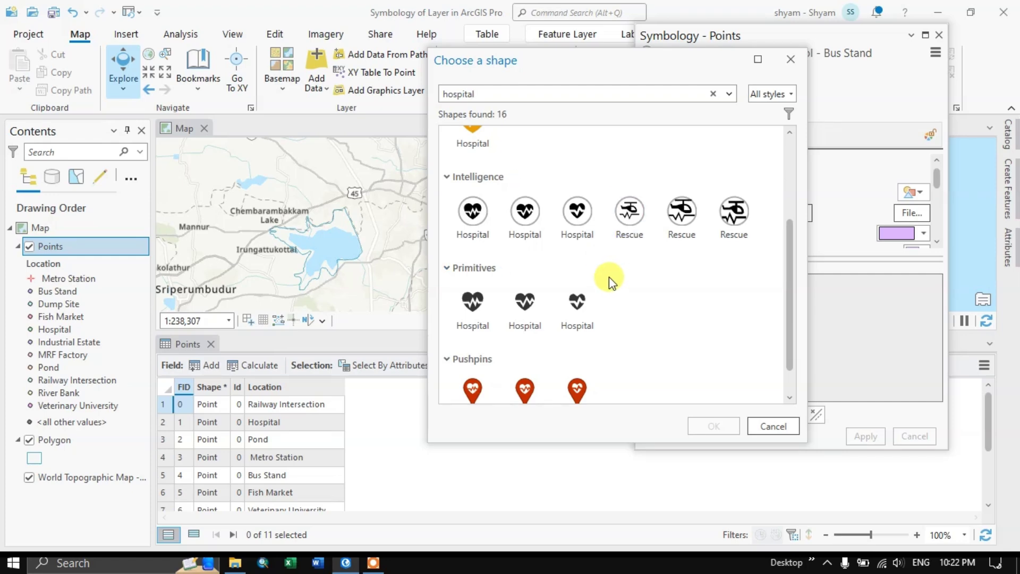
{"action": "scroll", "coordinate": [609, 276], "scroll_direction": "down", "scroll_amount": 1}
{"action": "scroll", "coordinate": [609, 276], "scroll_direction": "up", "scroll_amount": 1}
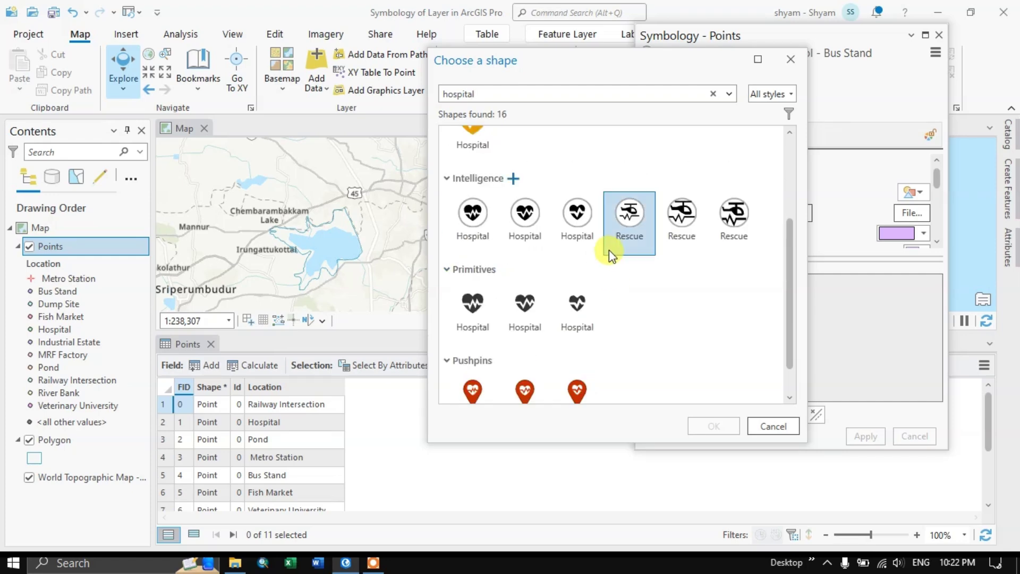
{"action": "scroll", "coordinate": [608, 250], "scroll_direction": "down", "scroll_amount": 1}
{"action": "scroll", "coordinate": [609, 250], "scroll_direction": "up", "scroll_amount": 2}
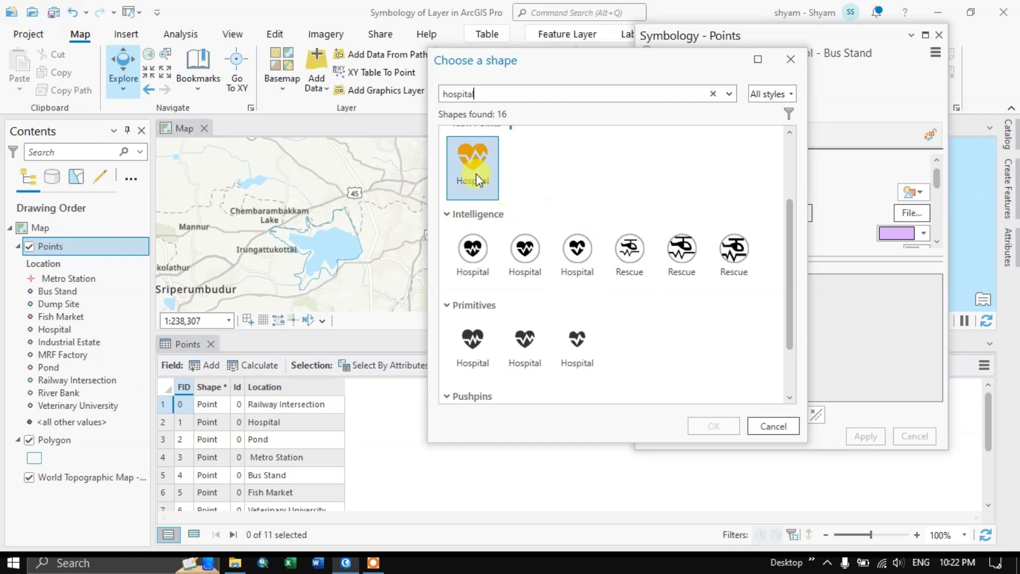
{"action": "scroll", "coordinate": [518, 250], "scroll_direction": "down", "scroll_amount": 2}
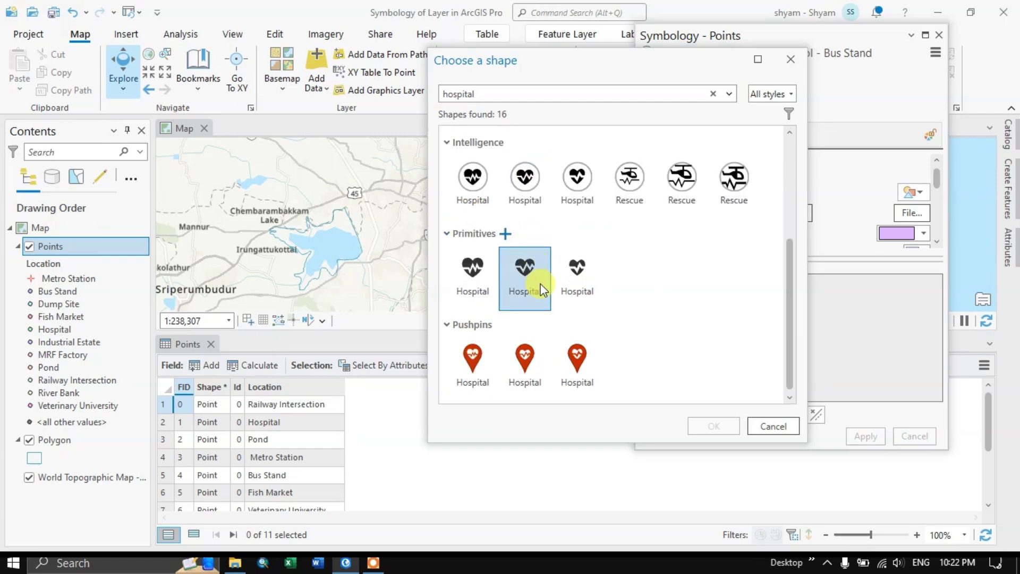
{"action": "left_click", "coordinate": [534, 351]}
{"action": "left_click", "coordinate": [714, 426]}
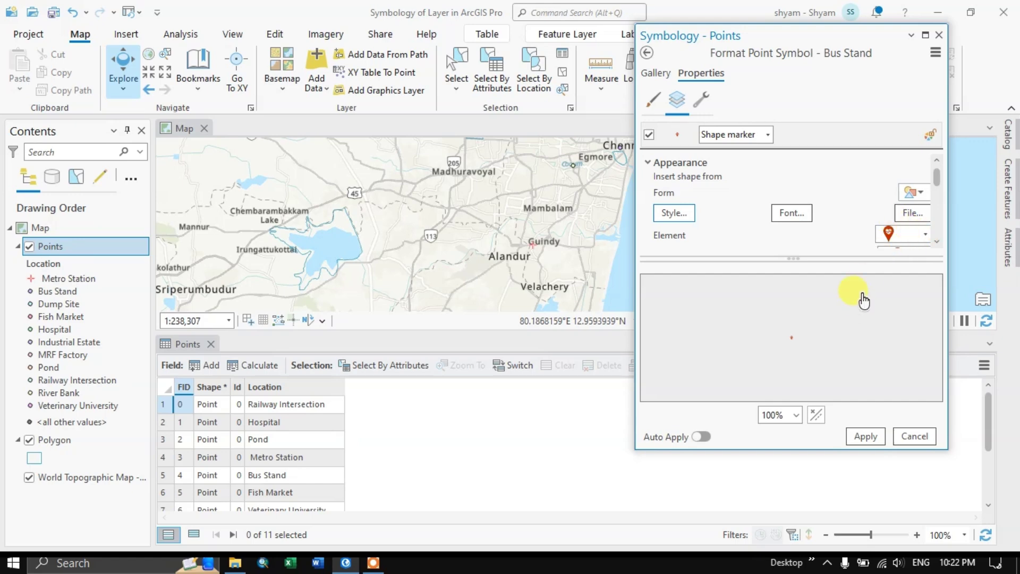
Set the Bus Stand symbol's size to 6 pt, apply the changes and return to the symbol classes
{"action": "left_click", "coordinate": [661, 100]}
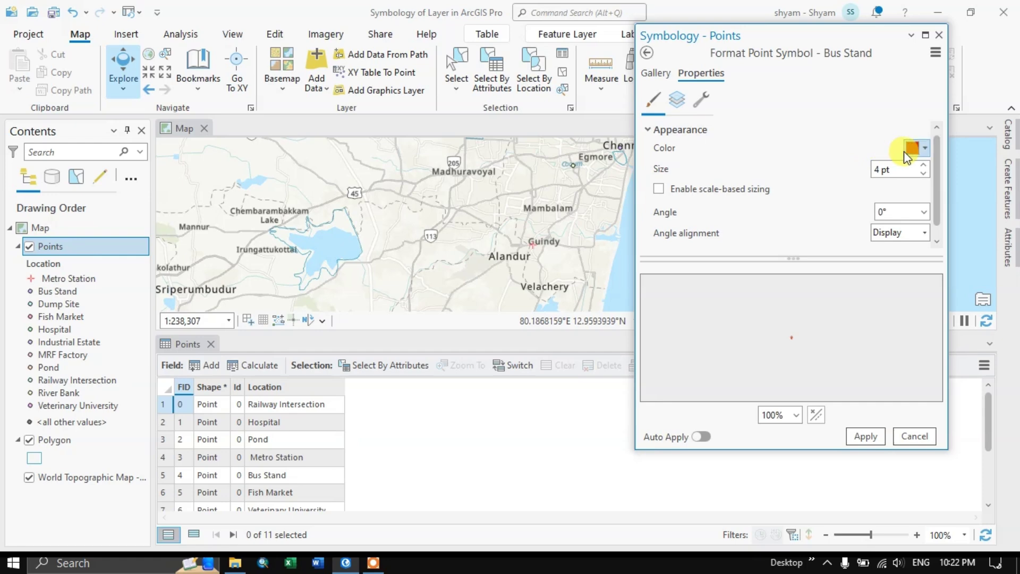
{"action": "left_click", "coordinate": [923, 165]}
{"action": "left_click", "coordinate": [923, 165]}
{"action": "left_click", "coordinate": [874, 437]}
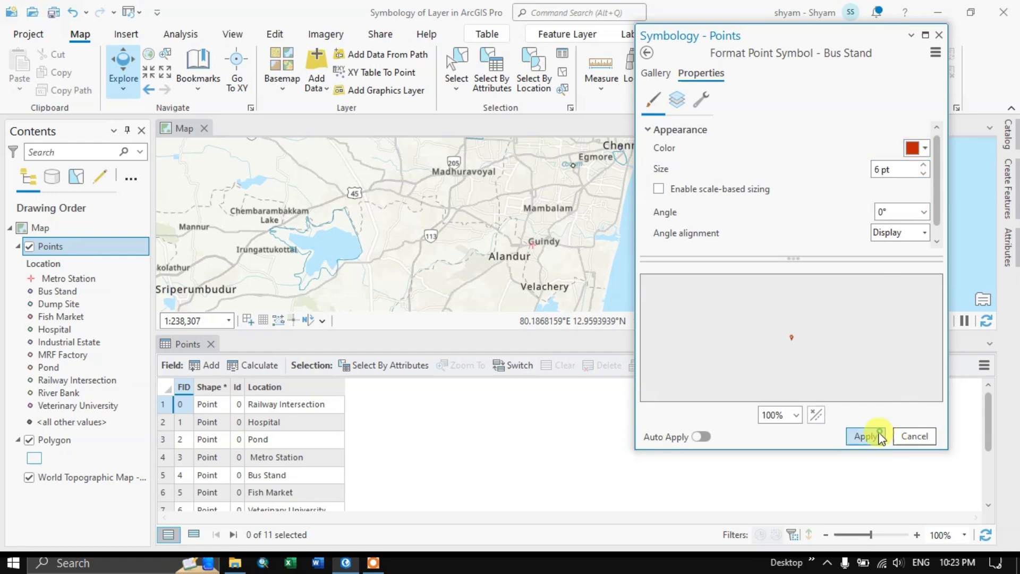
{"action": "left_click", "coordinate": [648, 53]}
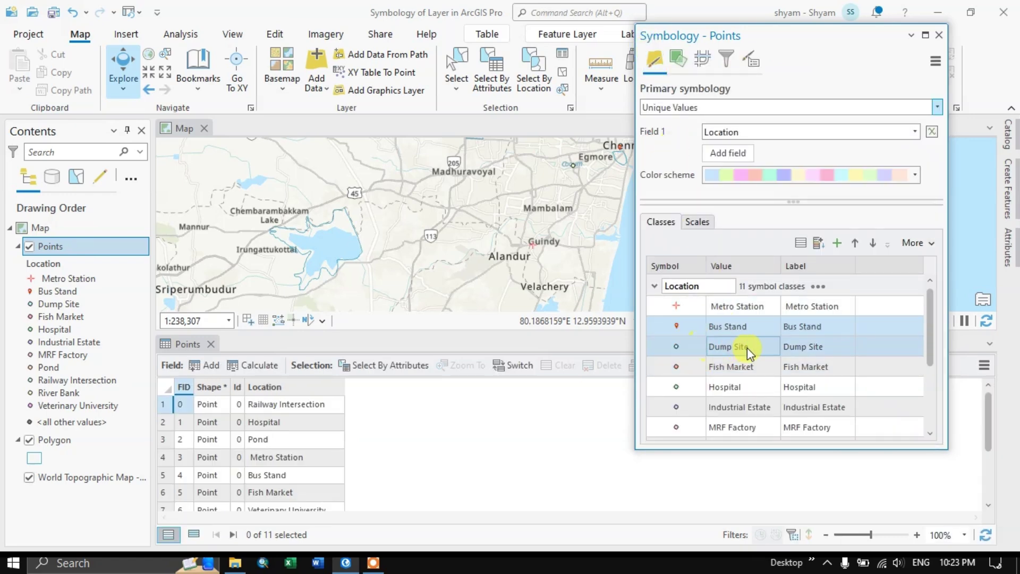
Search the style shapes for bus, give the Bus Stand symbol the middle Bus Station shape from ArcGIS 2D, apply it and return to the classes
{"action": "left_click", "coordinate": [684, 328]}
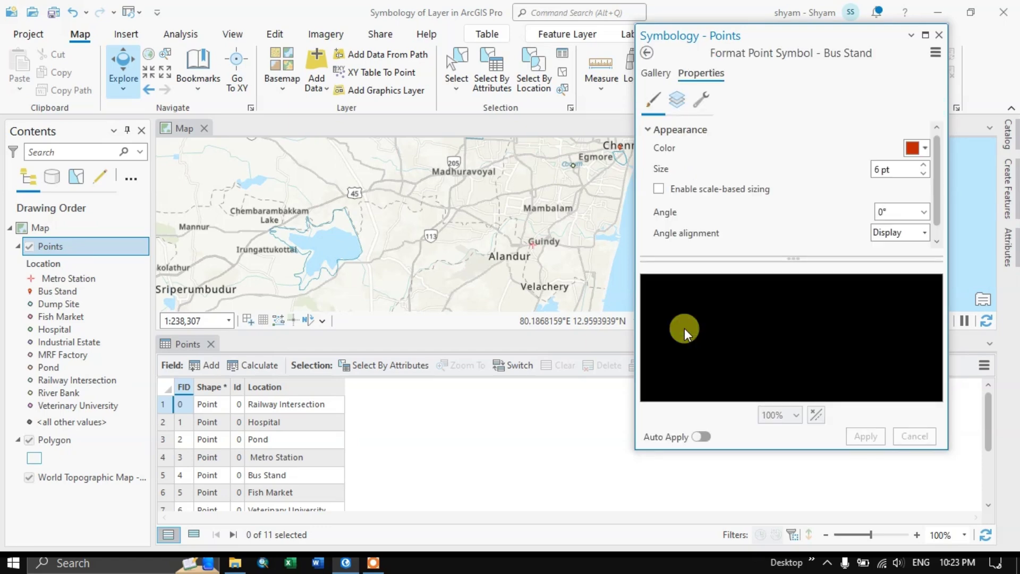
{"action": "left_click", "coordinate": [679, 106]}
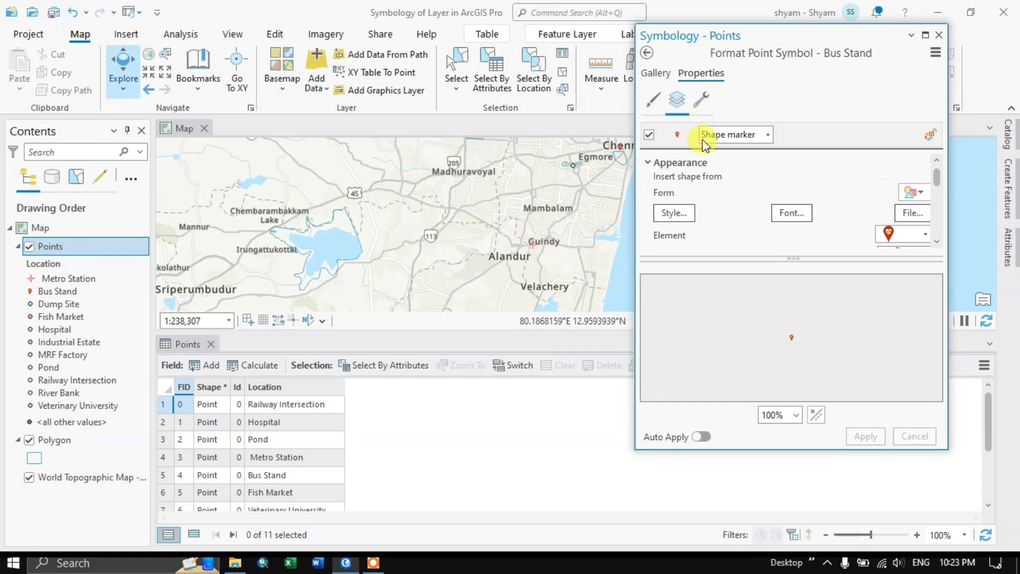
{"action": "left_click", "coordinate": [679, 212]}
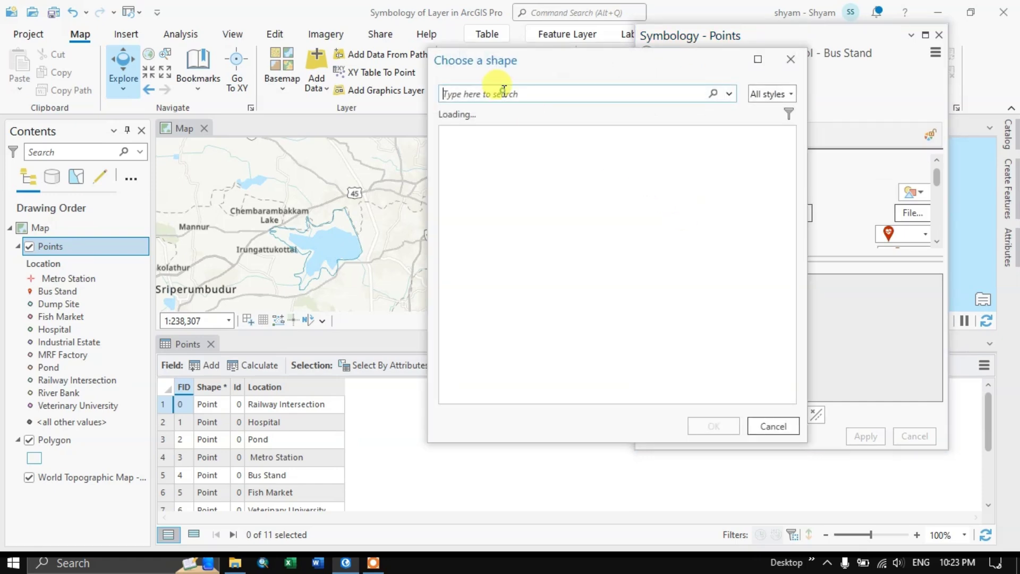
{"action": "type", "text": "b"}
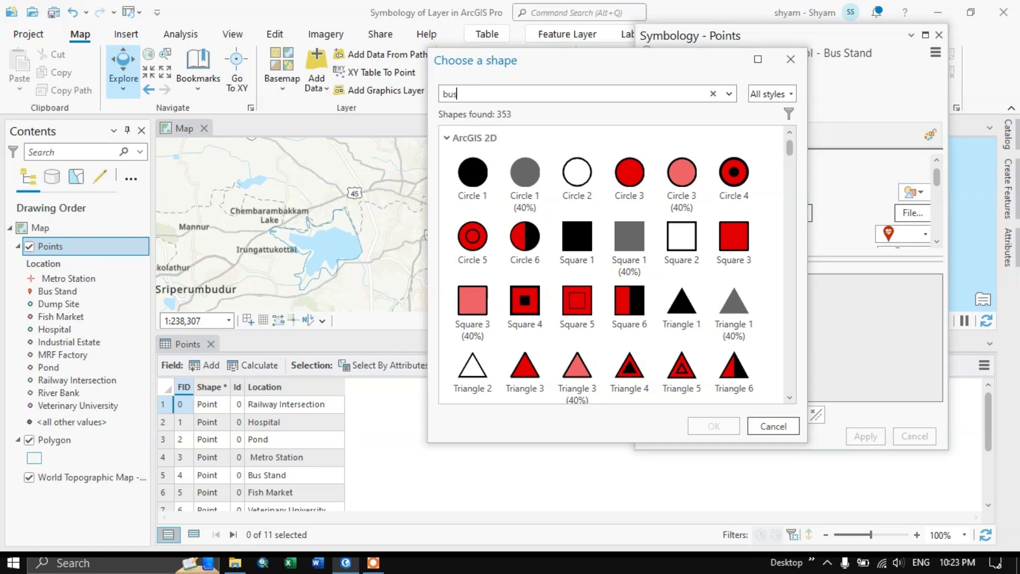
{"action": "type", "text": "us"}
{"action": "key", "text": "Return"}
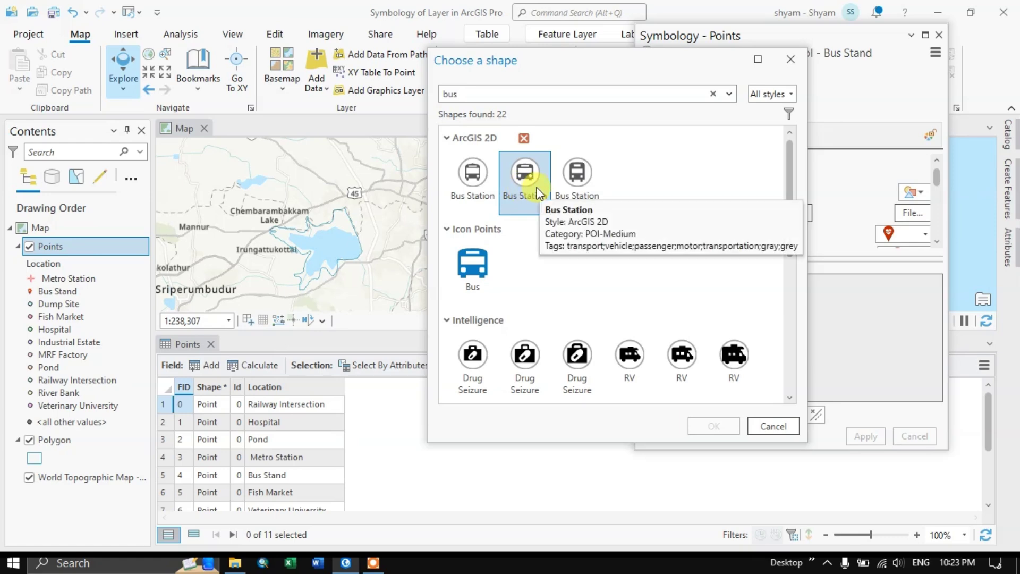
{"action": "left_click", "coordinate": [529, 210]}
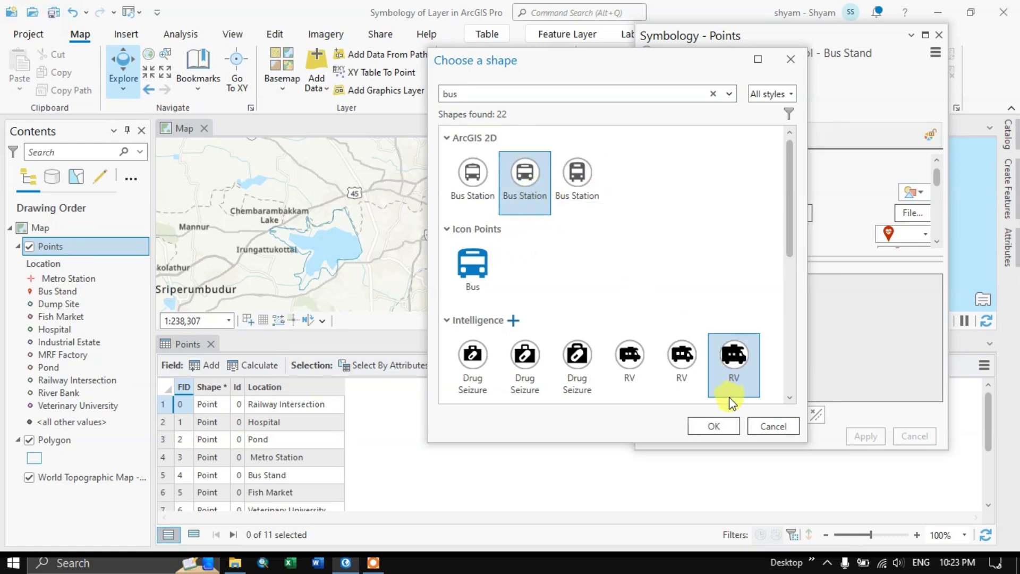
{"action": "left_click", "coordinate": [713, 427]}
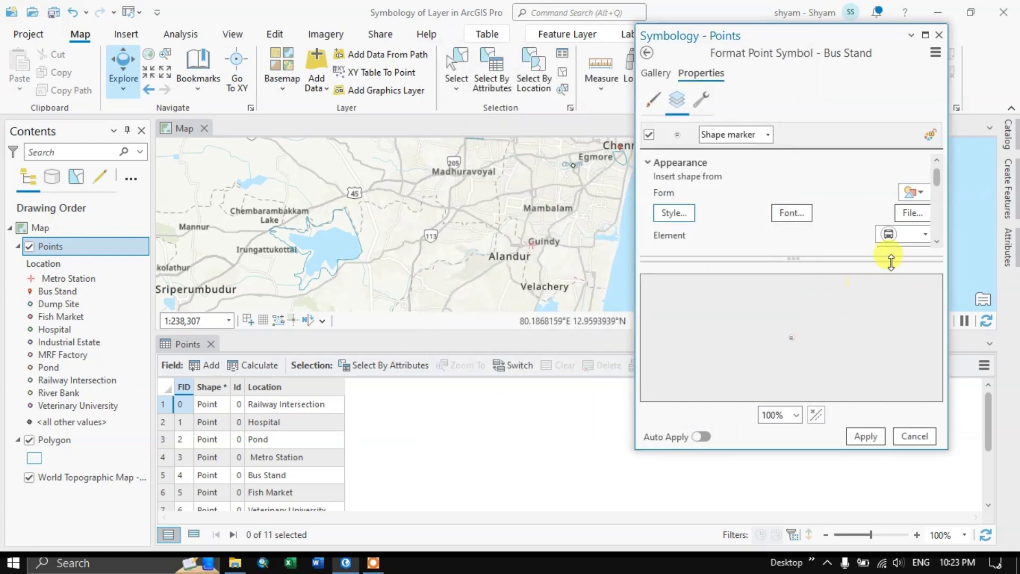
{"action": "left_click", "coordinate": [865, 435]}
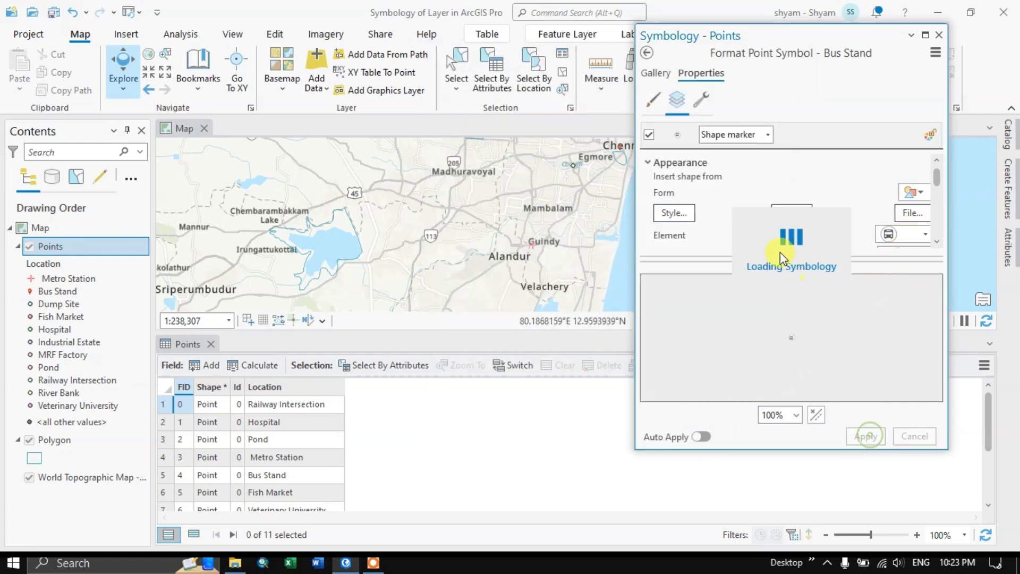
{"action": "left_click", "coordinate": [647, 52]}
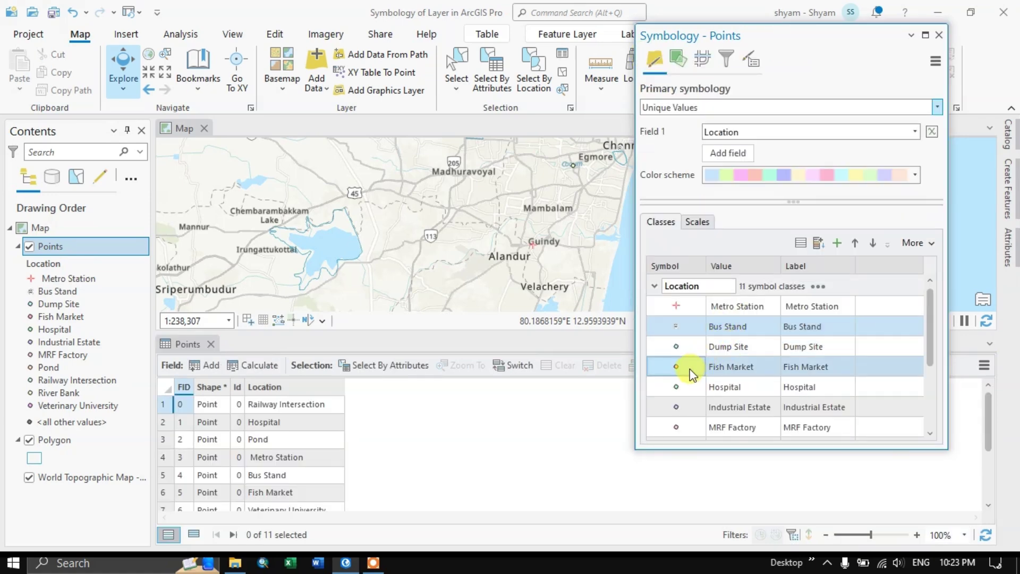
Open the Dump Site class symbol's layer properties
{"action": "left_click", "coordinate": [676, 348], "text": "shift"}
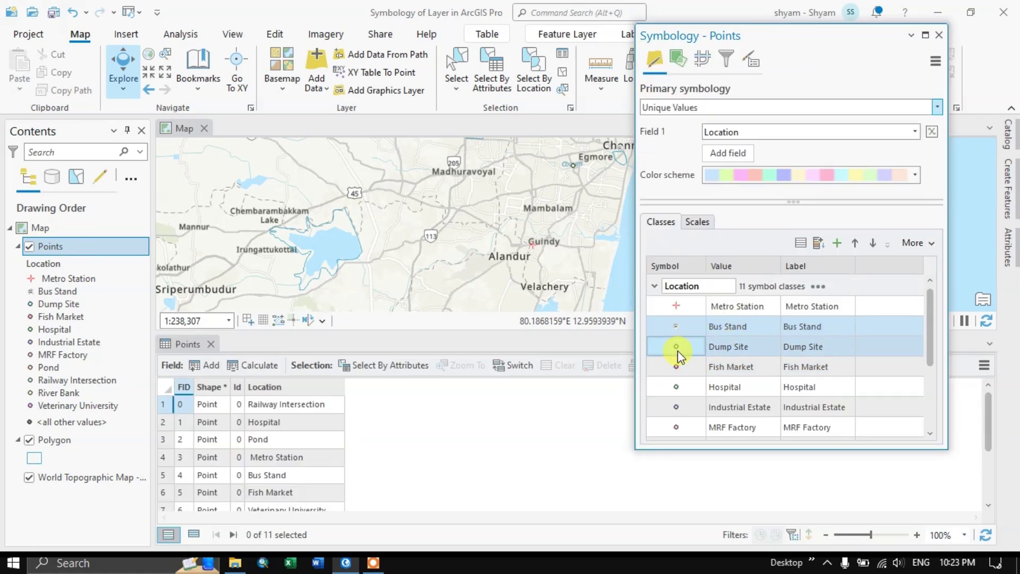
{"action": "left_click", "coordinate": [676, 347]}
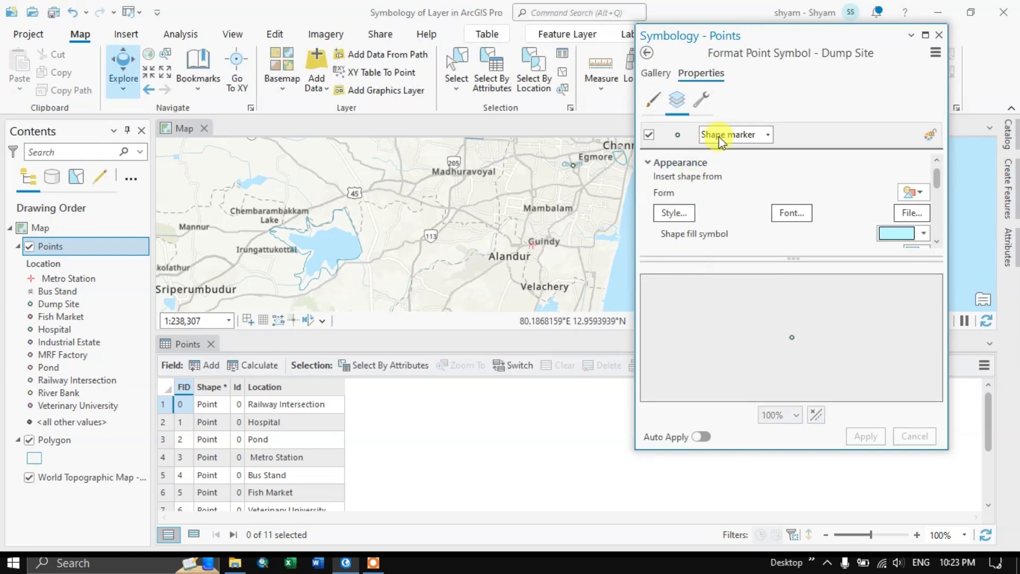
Try to find a marker for the Dump Site symbol by searching the style shapes for dump
{"action": "left_click", "coordinate": [674, 213]}
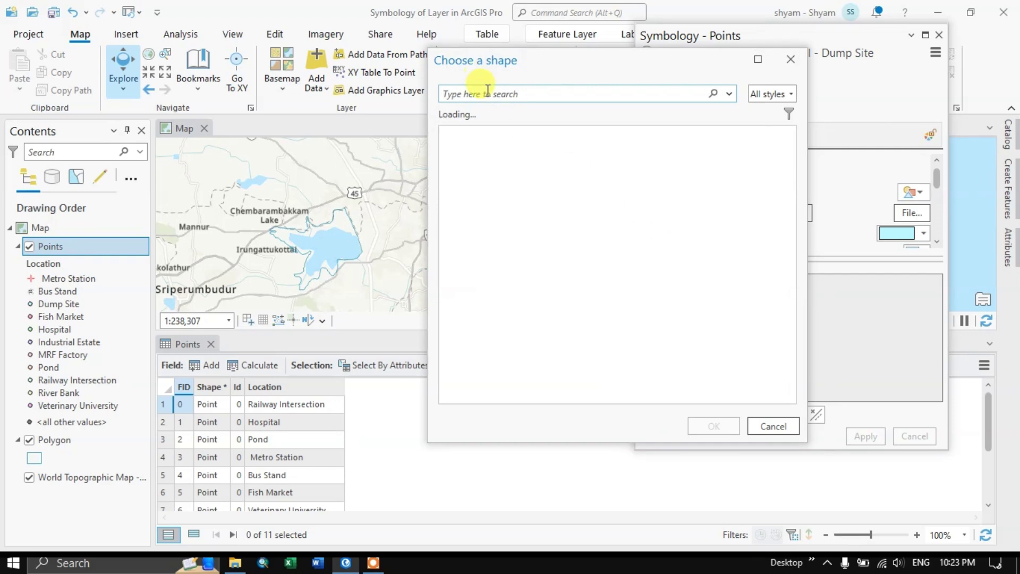
{"action": "type", "text": "dump"}
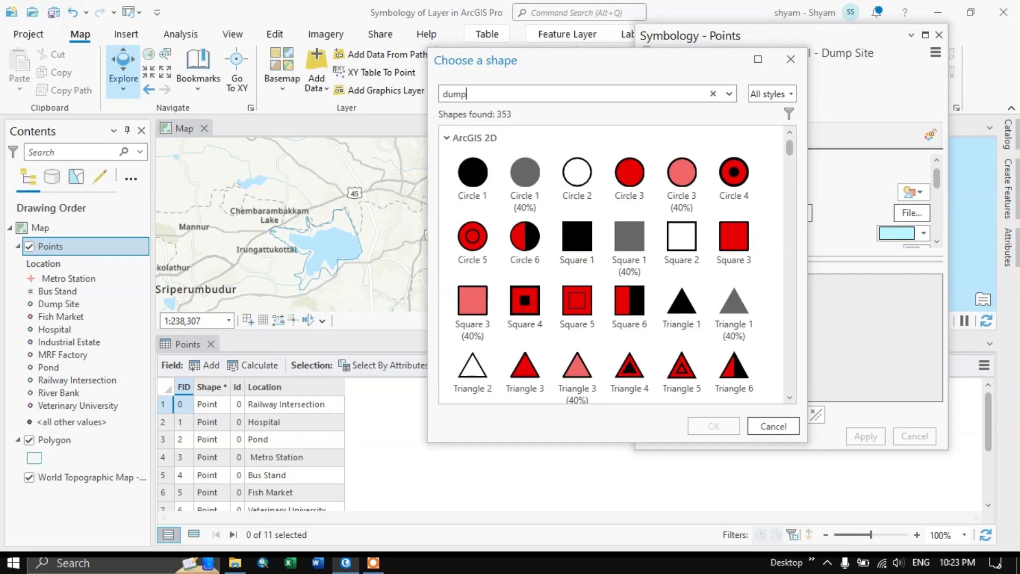
{"action": "key", "text": "Return"}
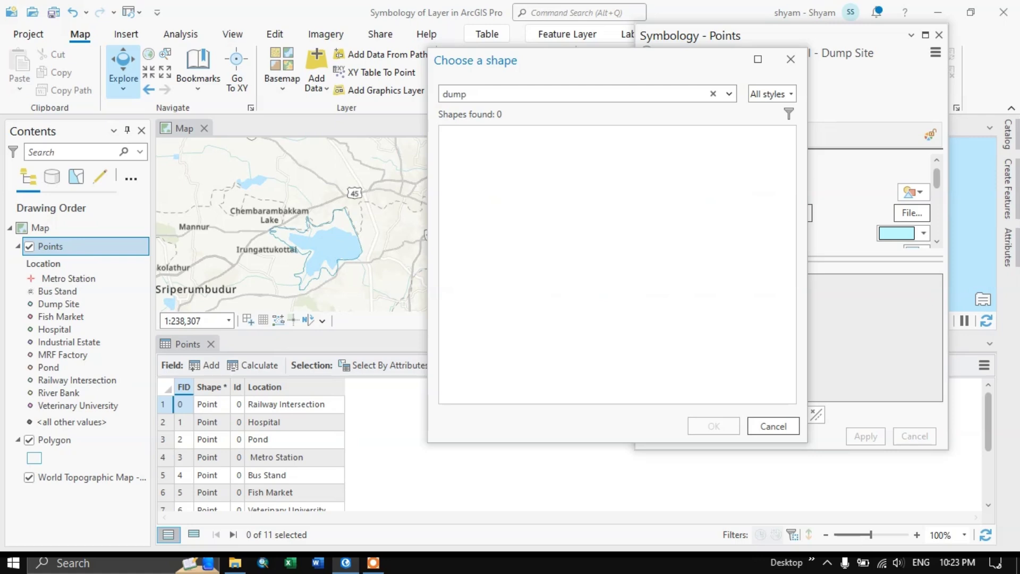
{"action": "double_click", "coordinate": [473, 96]}
{"action": "key", "text": "BackSpace"}
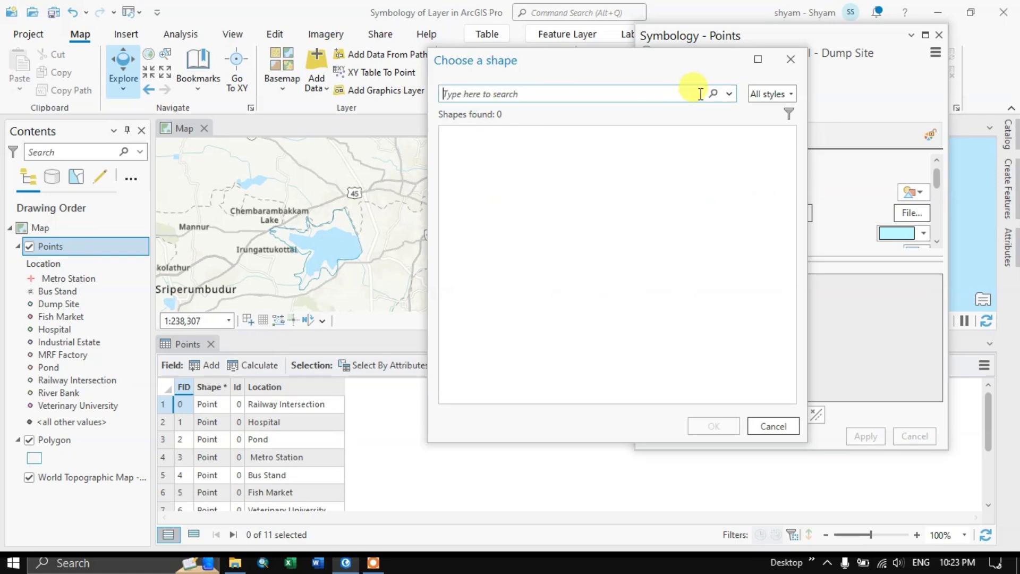
{"action": "left_click", "coordinate": [729, 93]}
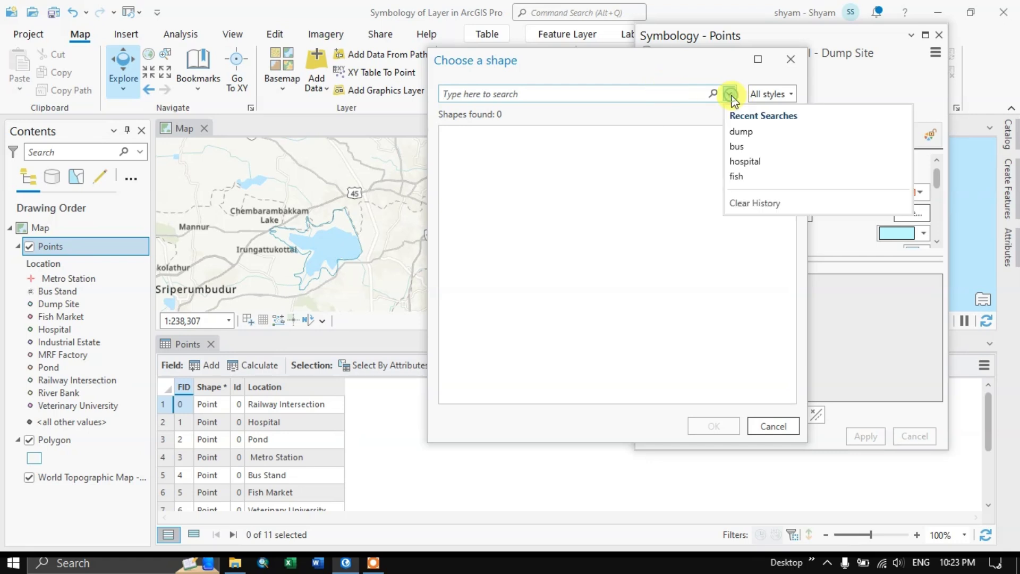
{"action": "left_click", "coordinate": [771, 103]}
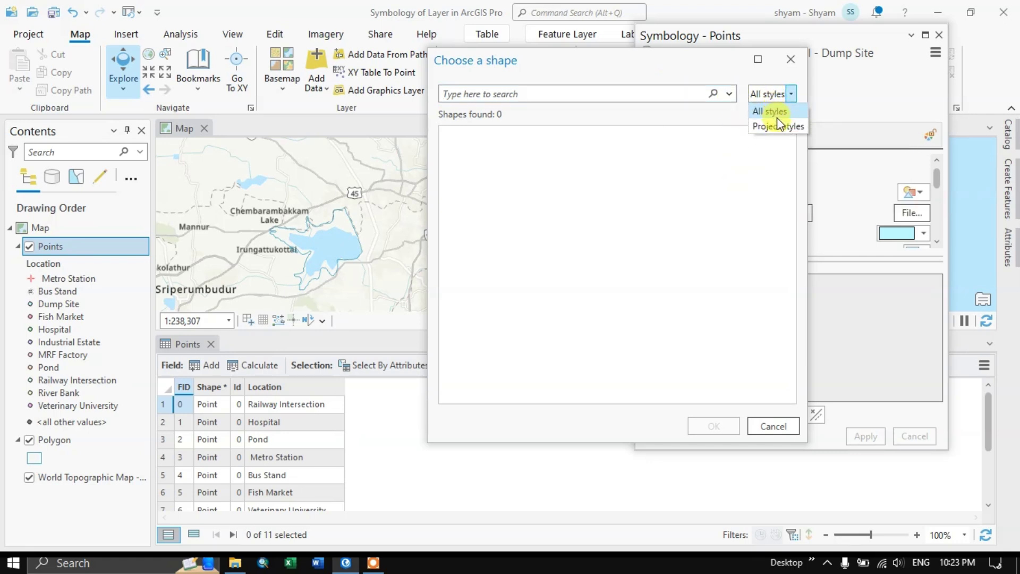
{"action": "left_click", "coordinate": [771, 427]}
Replace the marker of the Dump Site symbol with the Triangle 3 shape from the ArcGIS 2D style
{"action": "left_click", "coordinate": [674, 213]}
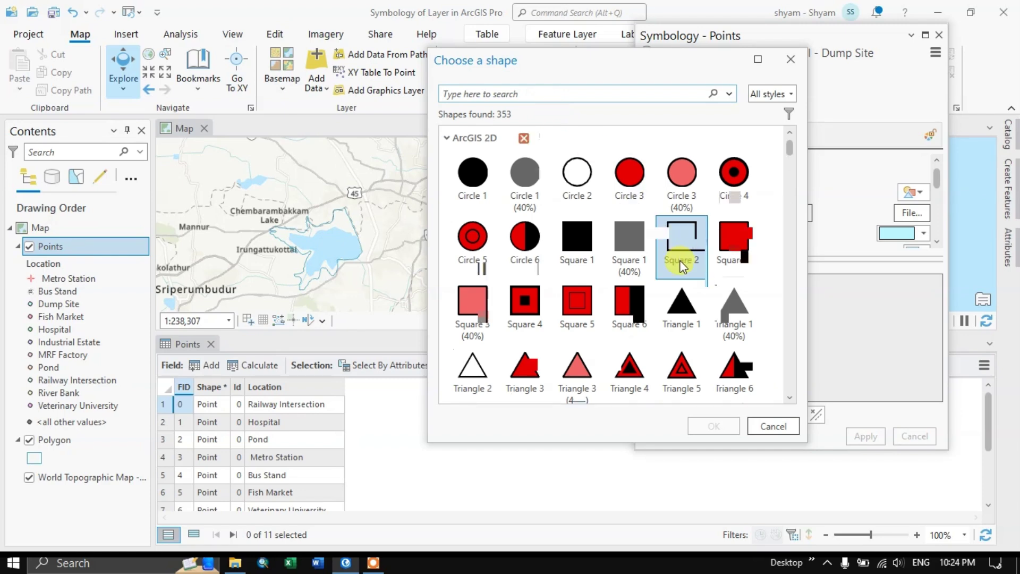
{"action": "scroll", "coordinate": [677, 264], "scroll_direction": "down", "scroll_amount": 1}
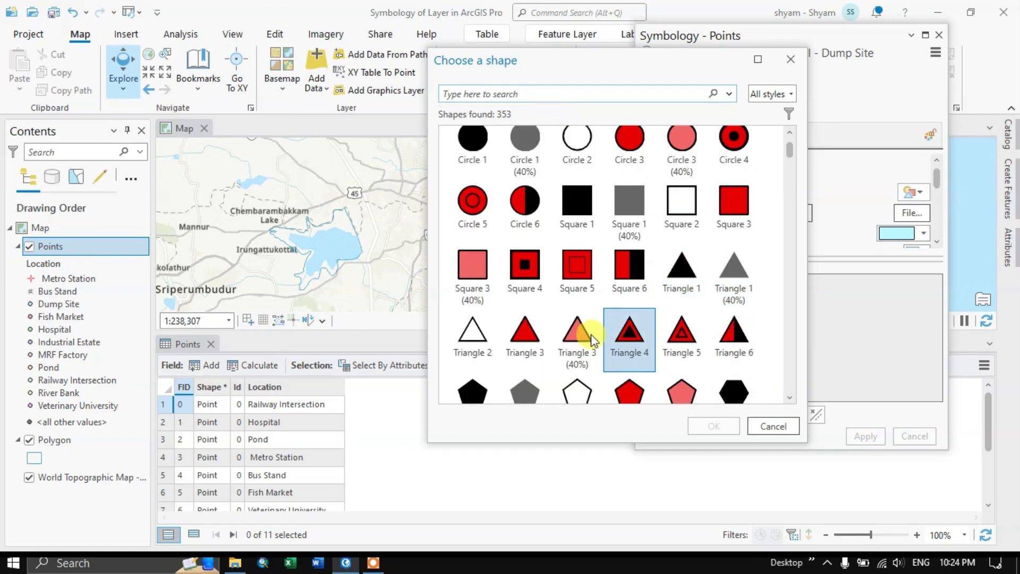
{"action": "left_click", "coordinate": [532, 348]}
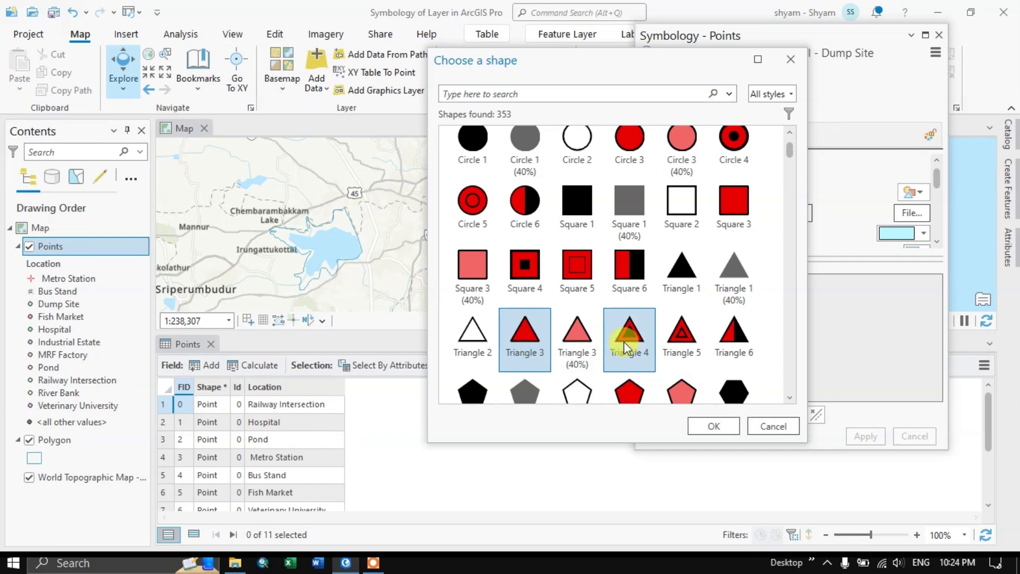
{"action": "left_click", "coordinate": [727, 426]}
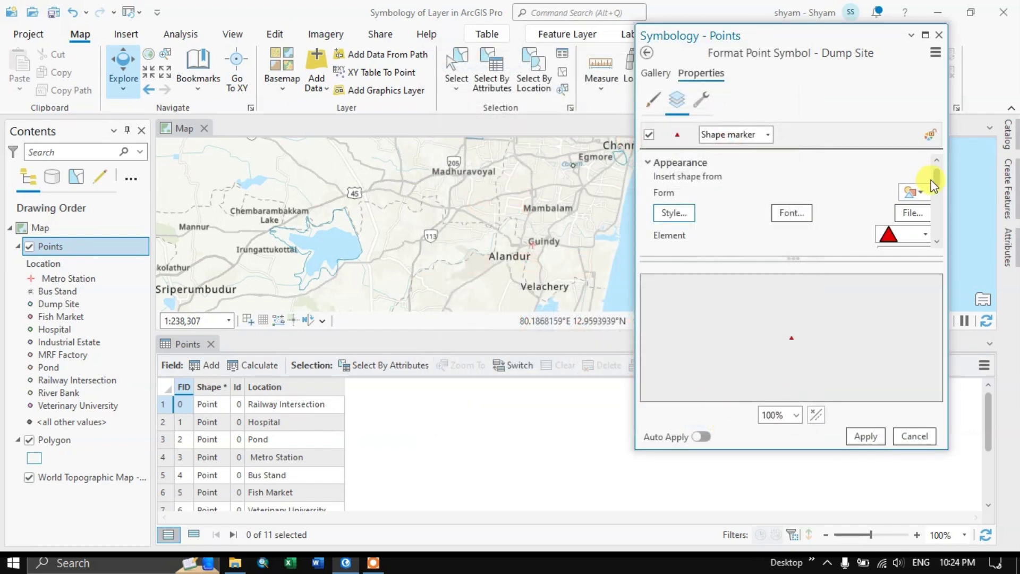
Apply the new Dump Site marker and return to the list of symbol classes
{"action": "left_click", "coordinate": [865, 436]}
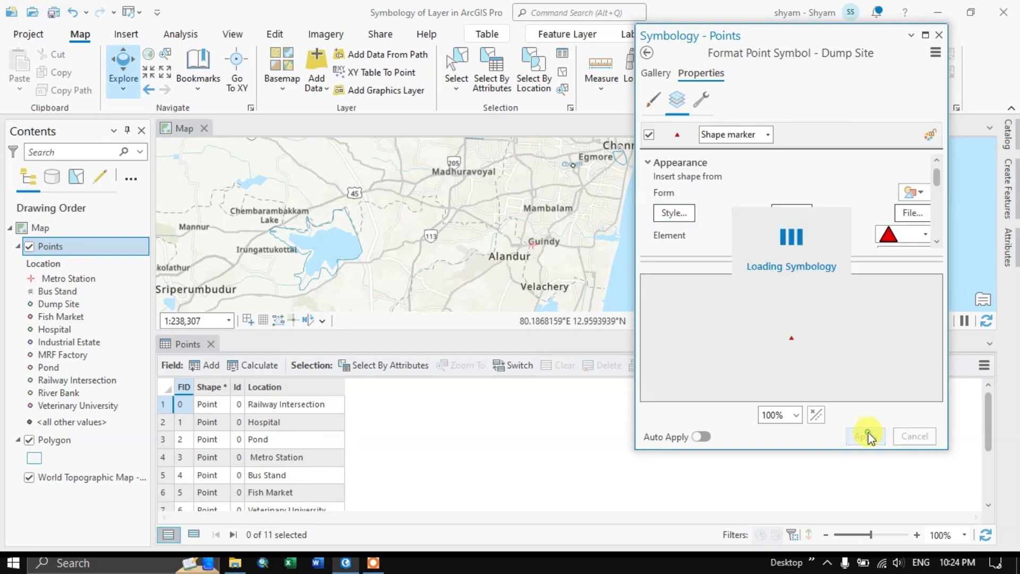
{"action": "left_click", "coordinate": [653, 100]}
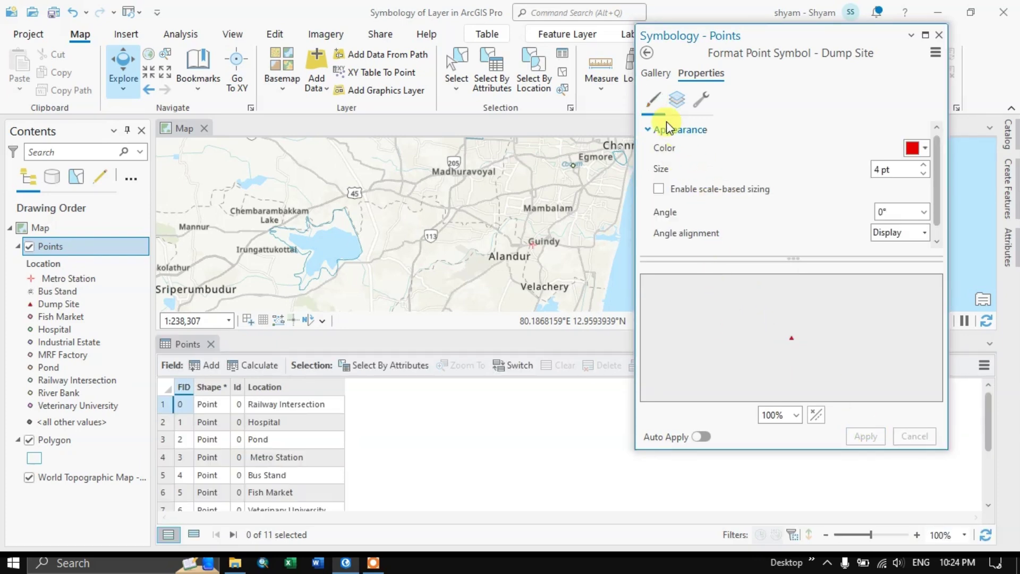
{"action": "left_click", "coordinate": [647, 52]}
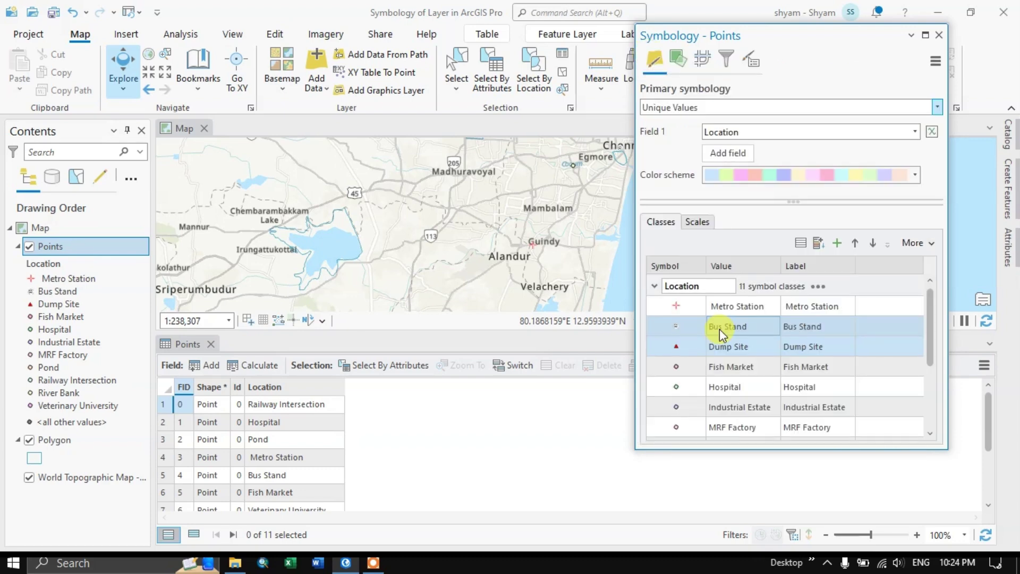
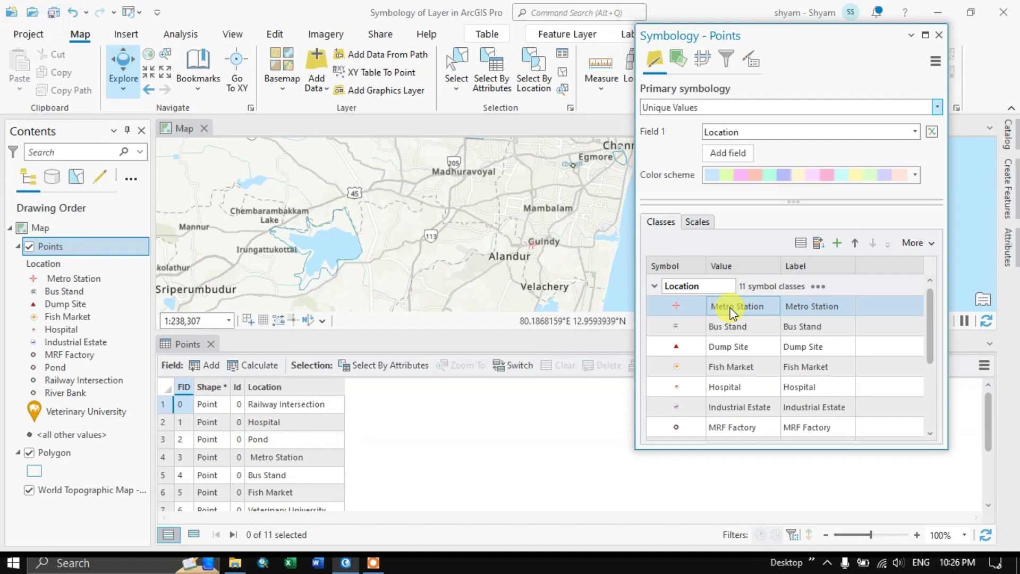
Close the Points symbology settings and attribute table, and examine the symbolized points around Madhavaram on the map
{"action": "scroll", "coordinate": [691, 362], "scroll_direction": "down", "scroll_amount": 3}
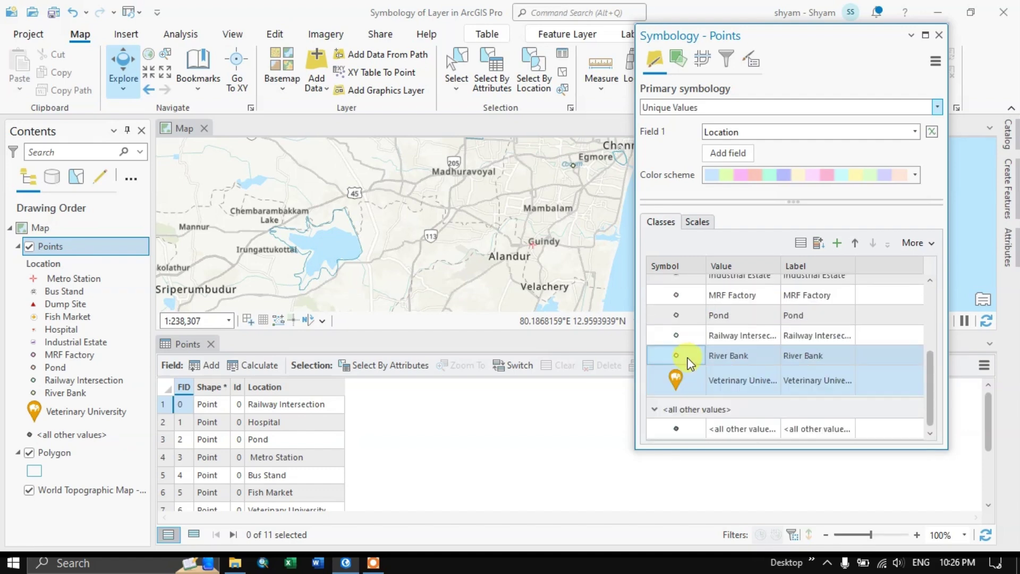
{"action": "scroll", "coordinate": [689, 363], "scroll_direction": "up", "scroll_amount": 3}
{"action": "scroll", "coordinate": [685, 345], "scroll_direction": "down", "scroll_amount": 1}
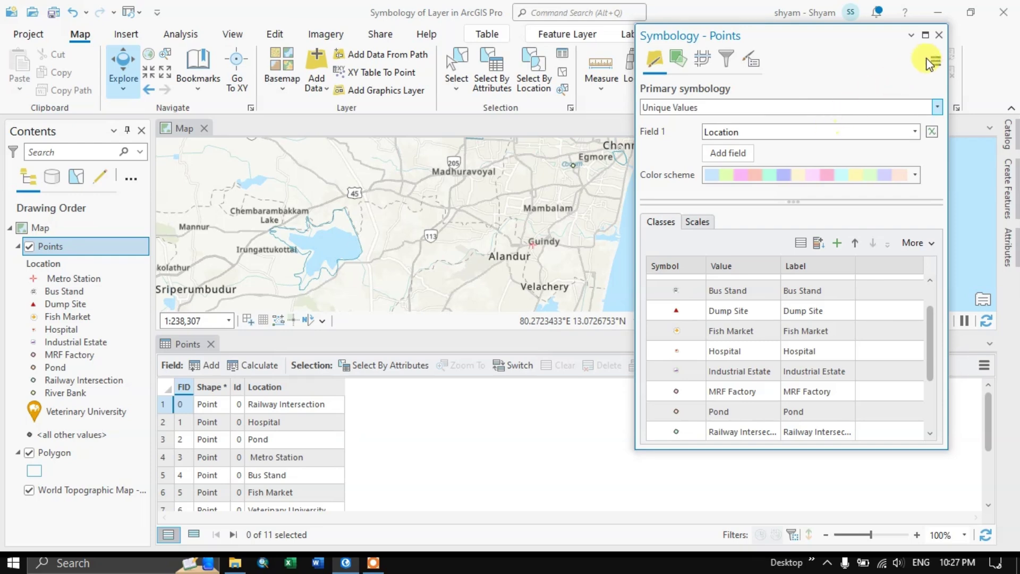
{"action": "left_click", "coordinate": [938, 35]}
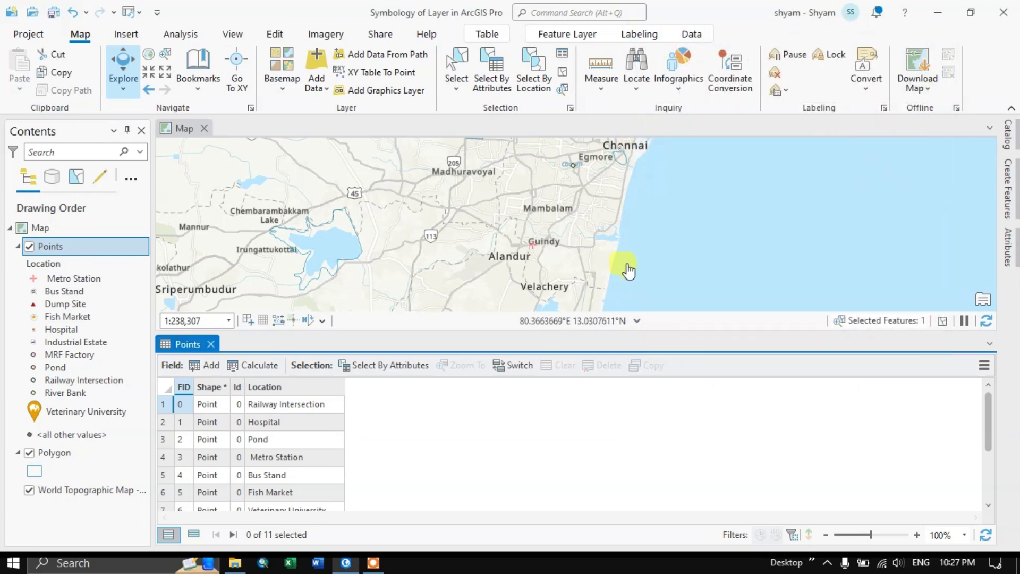
{"action": "left_click", "coordinate": [211, 344]}
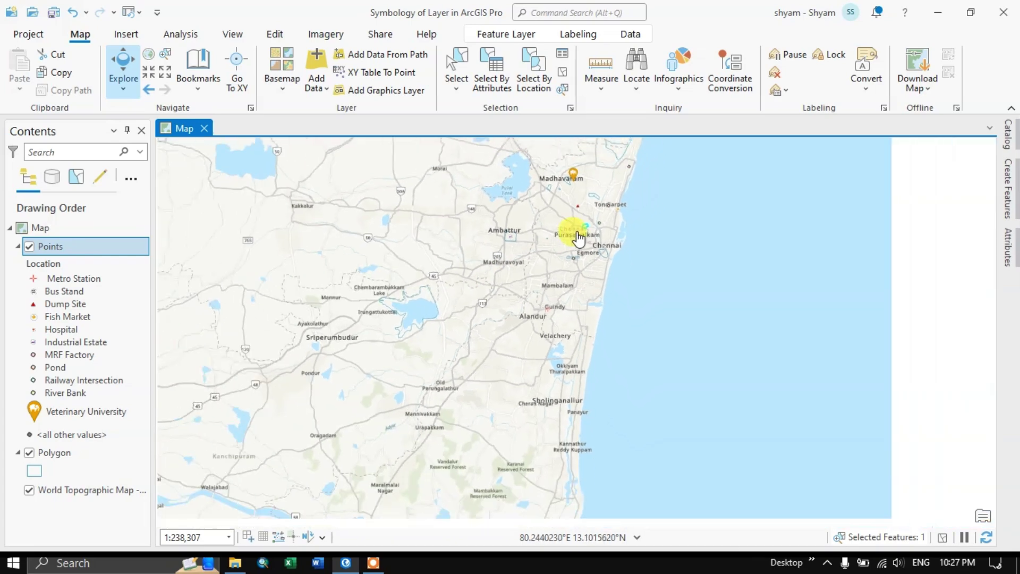
{"action": "scroll", "coordinate": [572, 171], "scroll_direction": "up", "scroll_amount": 2}
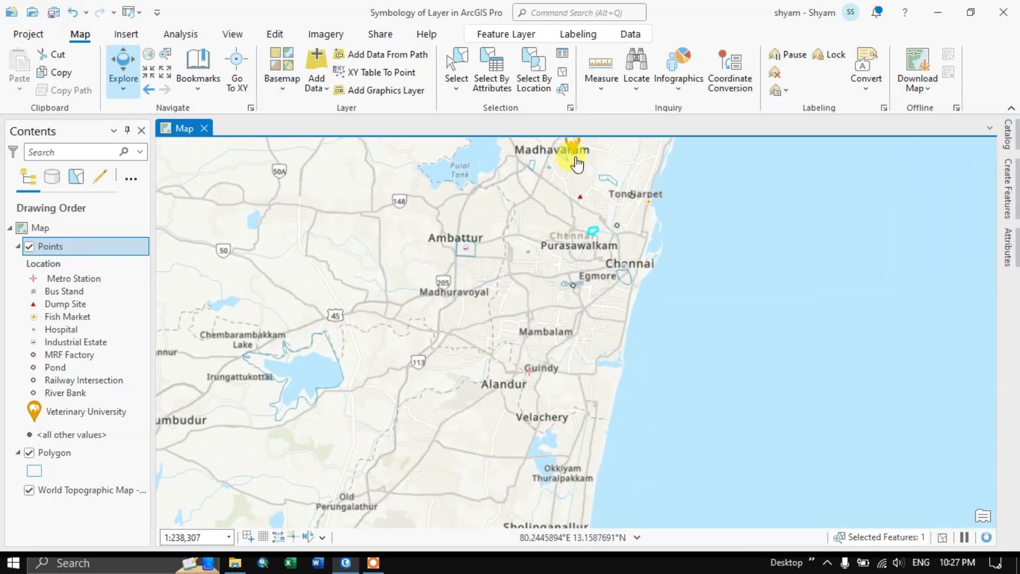
{"action": "left_click_drag", "start_coordinate": [577, 213], "coordinate": [485, 356]}
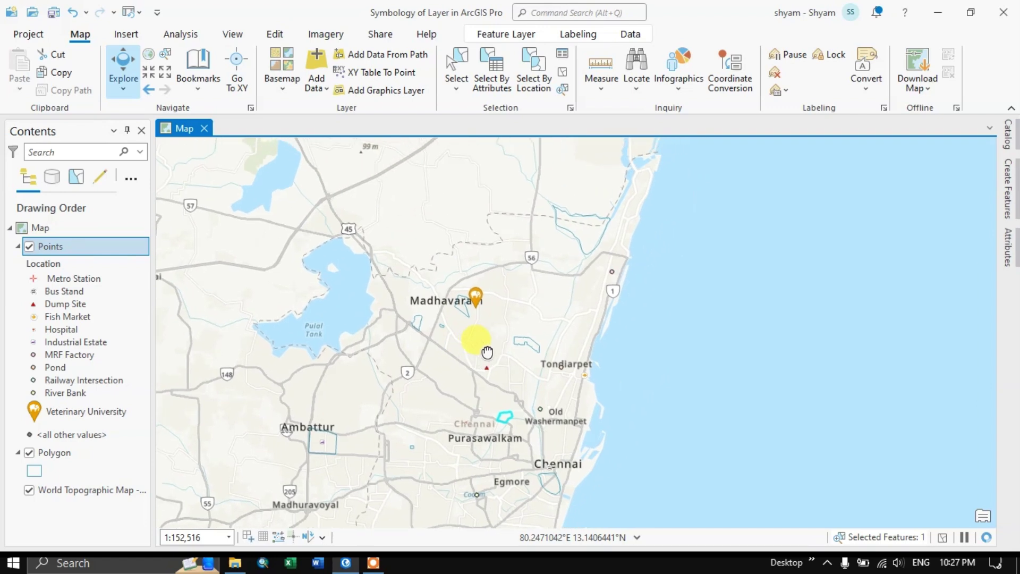
{"action": "left_click_drag", "start_coordinate": [493, 303], "coordinate": [525, 231]}
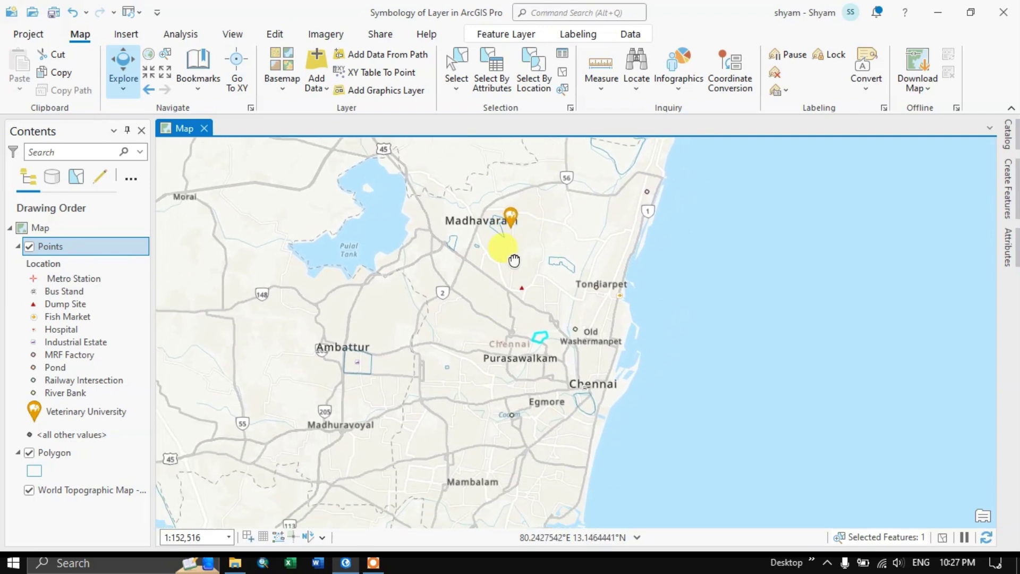
Open the Metro Station symbol's appearance properties
{"action": "left_click", "coordinate": [37, 280]}
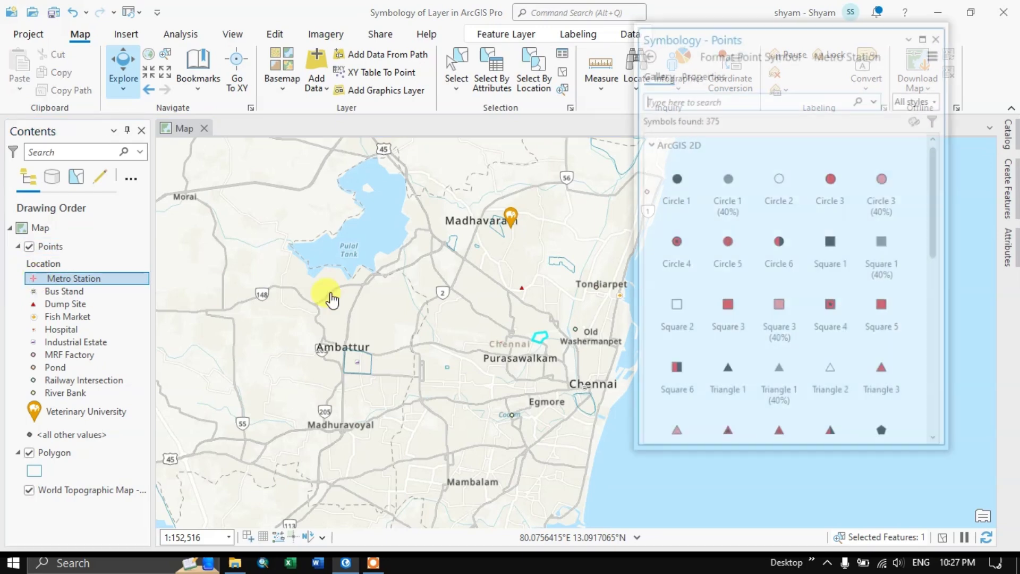
{"action": "left_click", "coordinate": [726, 180]}
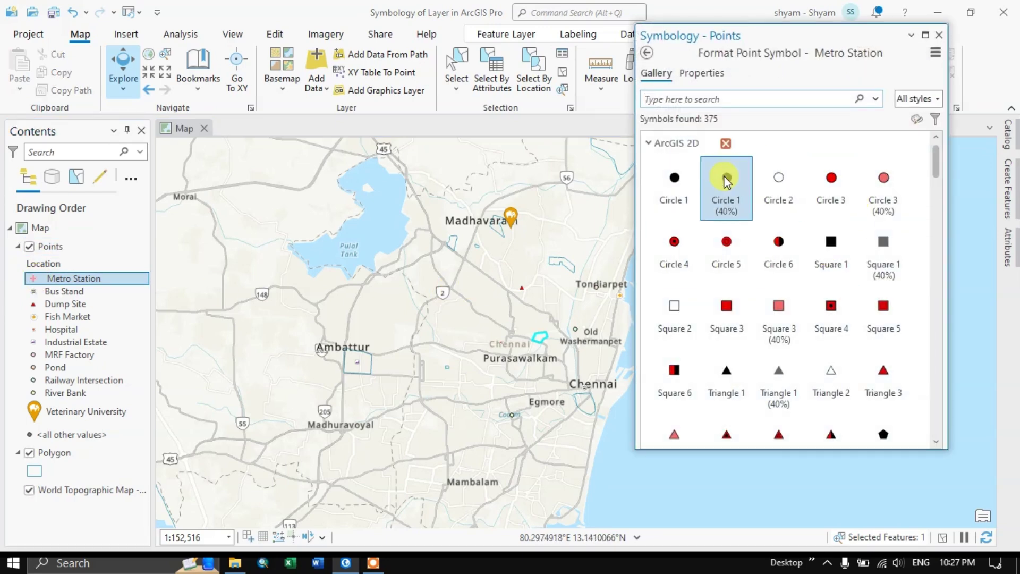
{"action": "left_click", "coordinate": [706, 74]}
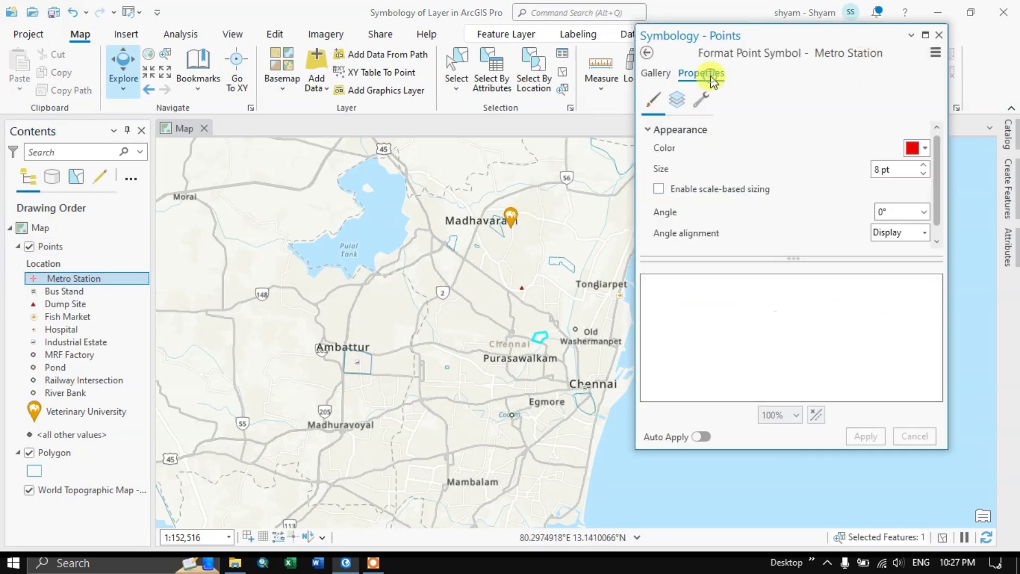
Enlarge the Metro Station symbol to 49 pt and apply the size to the map
{"action": "left_click", "coordinate": [923, 166]}
{"action": "left_click", "coordinate": [922, 166]}
{"action": "left_click", "coordinate": [923, 166]}
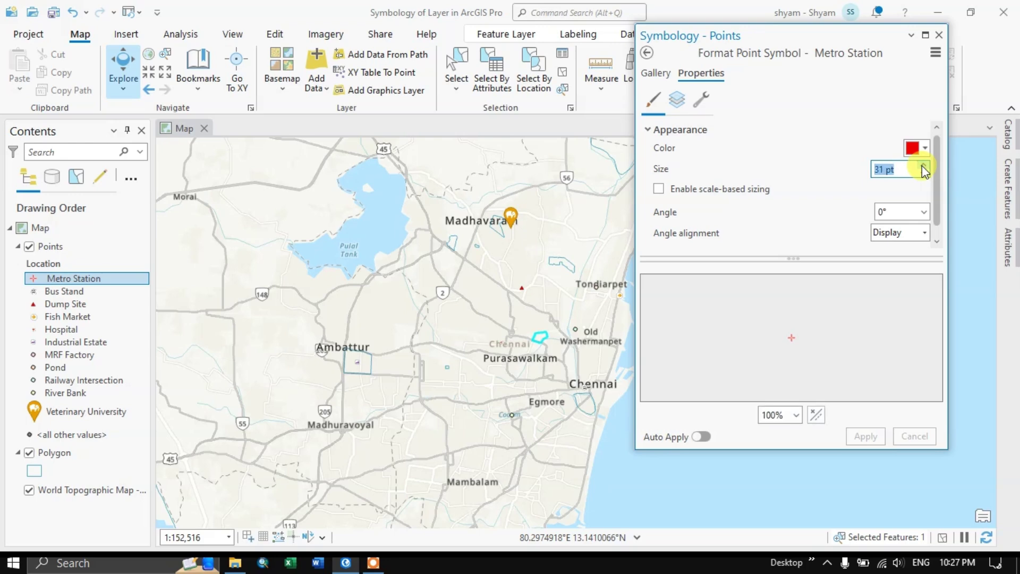
{"action": "left_click_drag", "start_coordinate": [774, 39], "coordinate": [808, 102]}
{"action": "scroll", "coordinate": [414, 261], "scroll_direction": "down", "scroll_amount": 2}
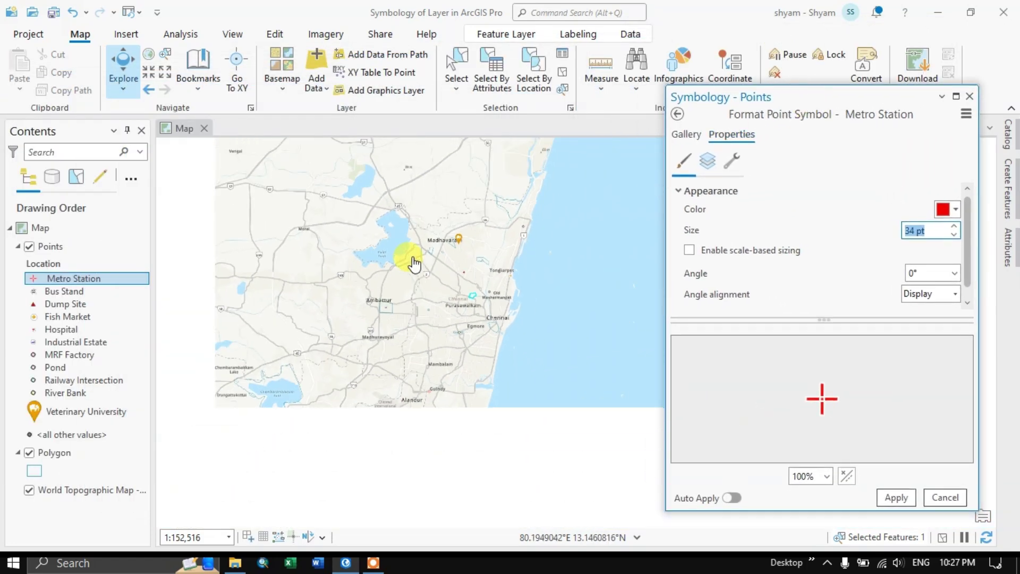
{"action": "scroll", "coordinate": [423, 375], "scroll_direction": "up", "scroll_amount": 2}
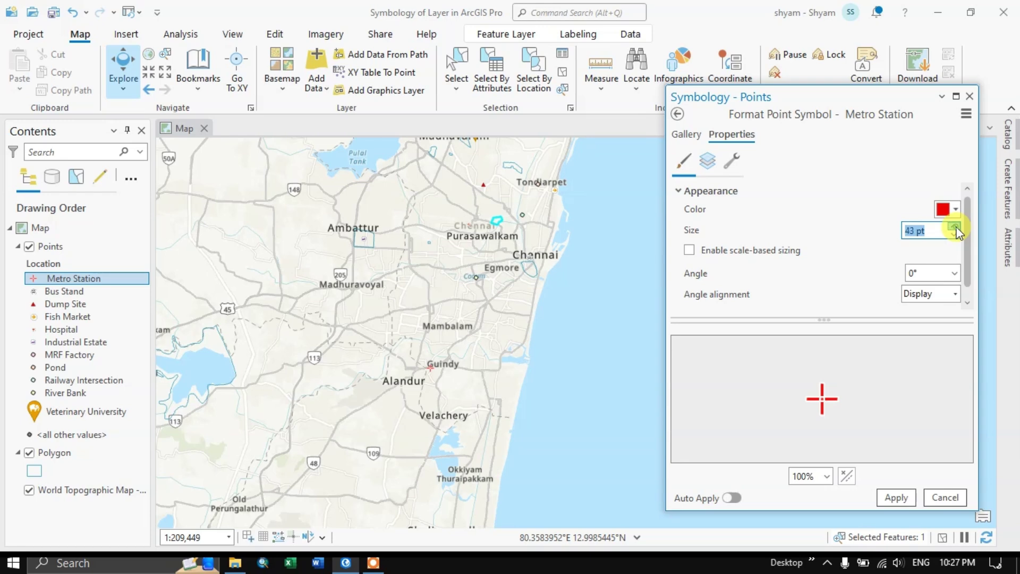
{"action": "left_click", "coordinate": [895, 497]}
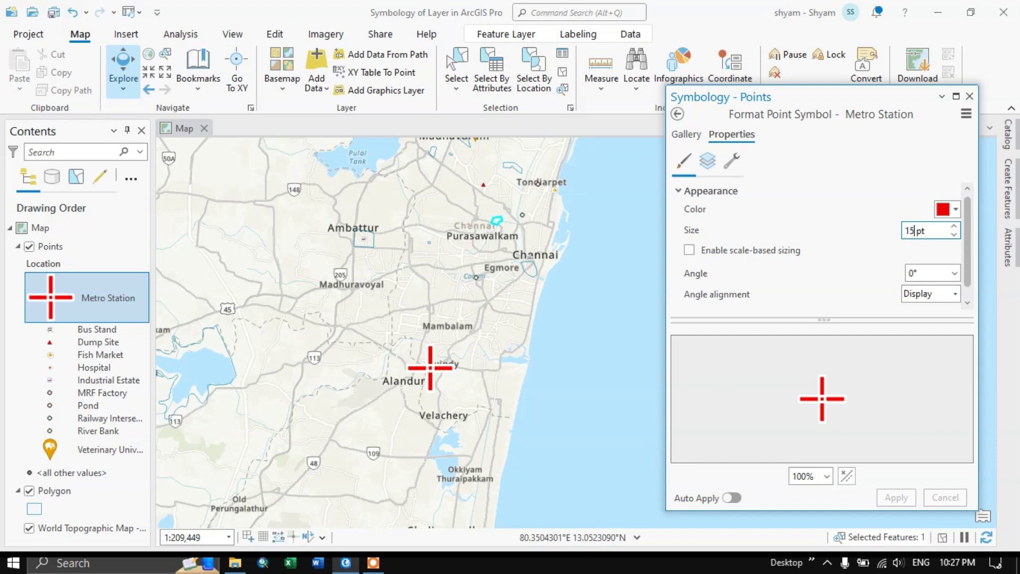
Try to set the Metro Station symbol size to 15 pt, switching scale-based sizing on and off again
{"action": "left_click", "coordinate": [896, 497]}
{"action": "left_click", "coordinate": [866, 435]}
{"action": "left_click", "coordinate": [890, 505]}
{"action": "left_click_drag", "start_coordinate": [829, 99], "coordinate": [661, 66]}
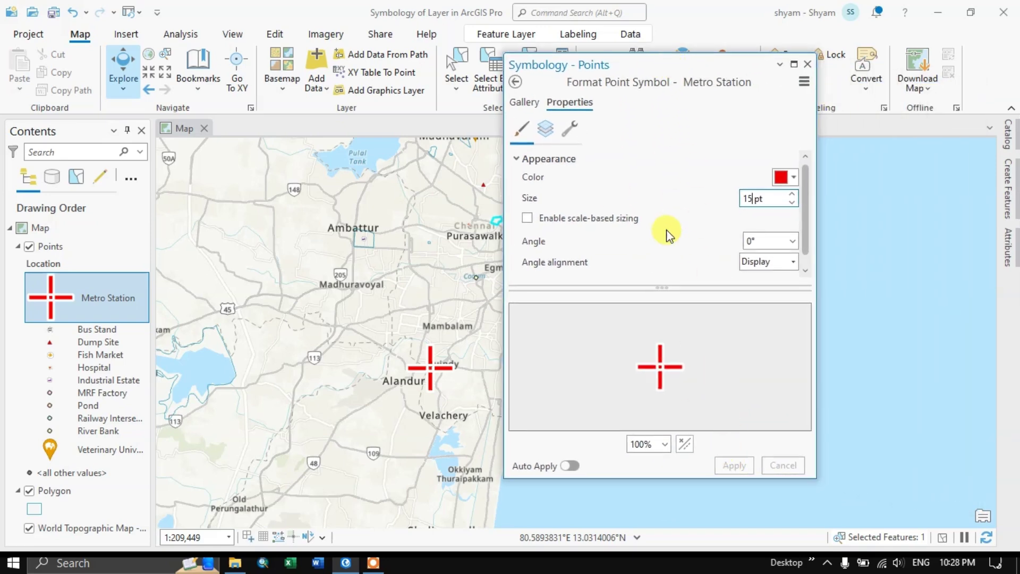
{"action": "left_click", "coordinate": [764, 199]}
{"action": "left_click", "coordinate": [717, 224]}
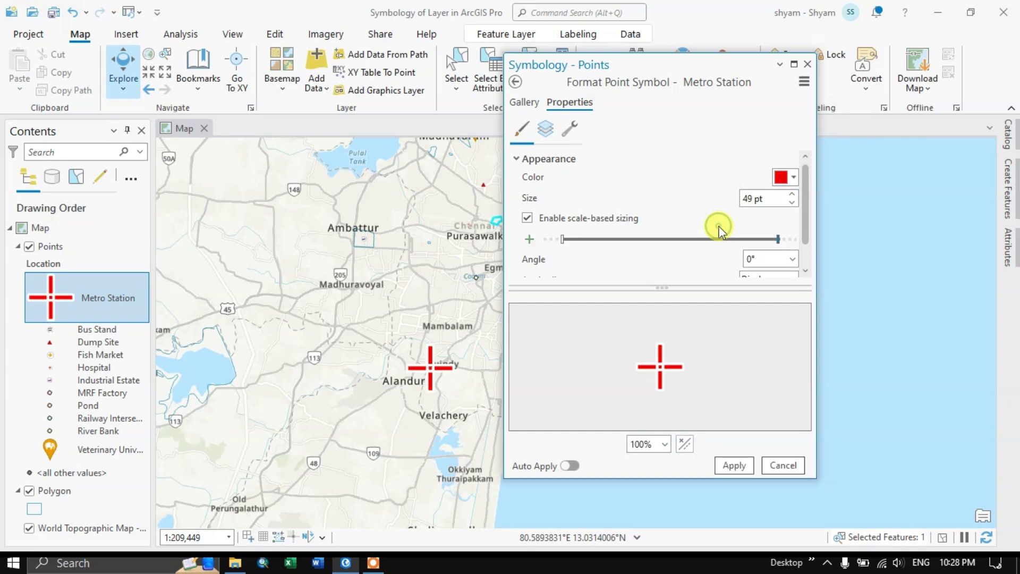
{"action": "mouse_move", "coordinate": [778, 238]}
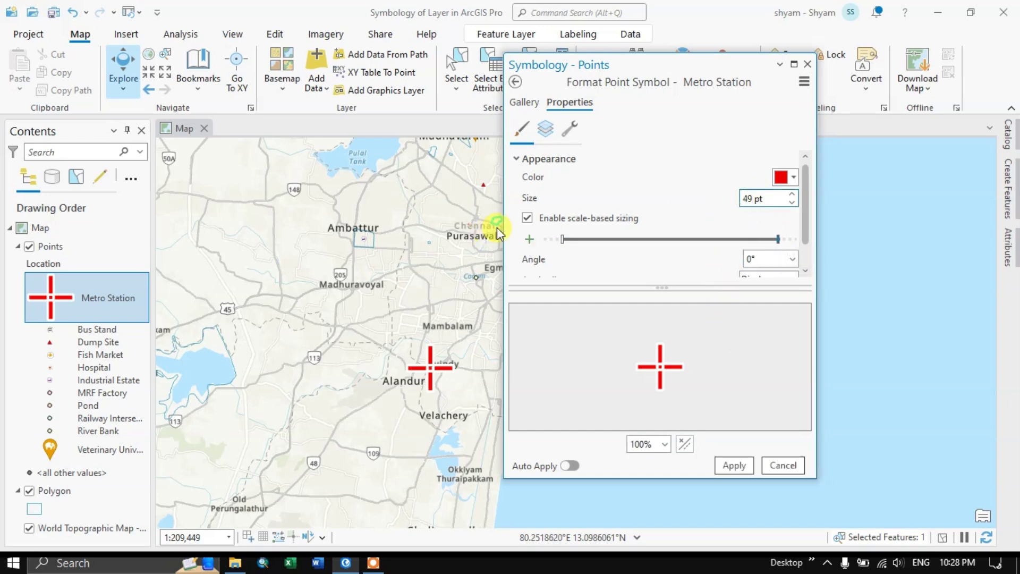
{"action": "left_click", "coordinate": [527, 218]}
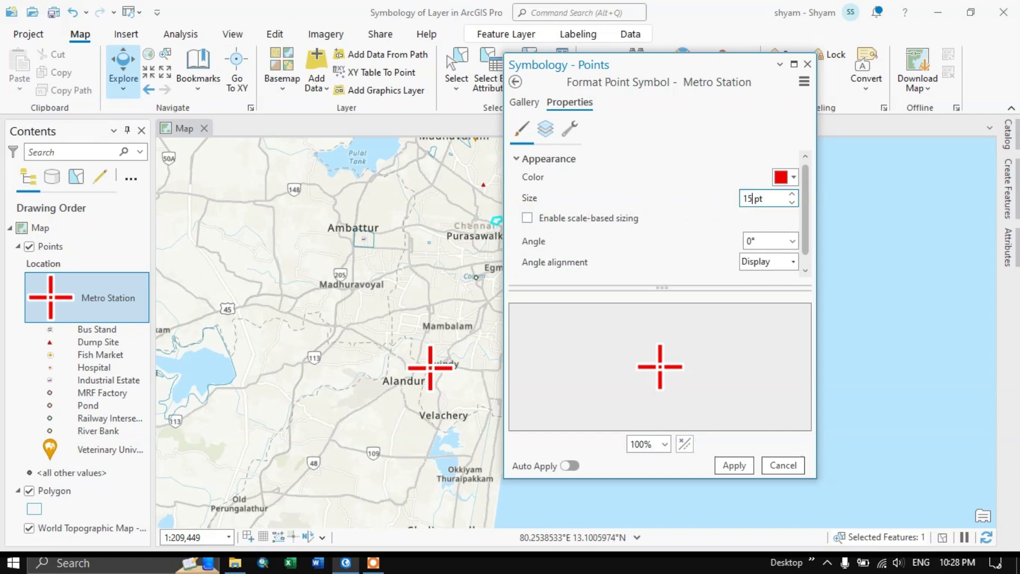
{"action": "left_click", "coordinate": [733, 465]}
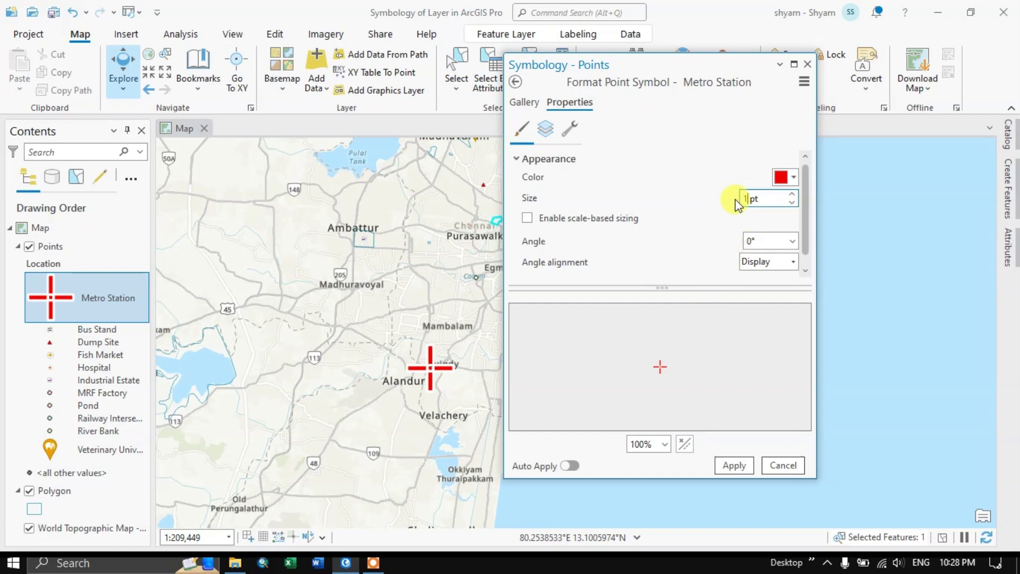
Set the Metro Station symbol size to 10 pt, apply it and switch to the Bus Stand symbol
{"action": "left_click", "coordinate": [740, 465]}
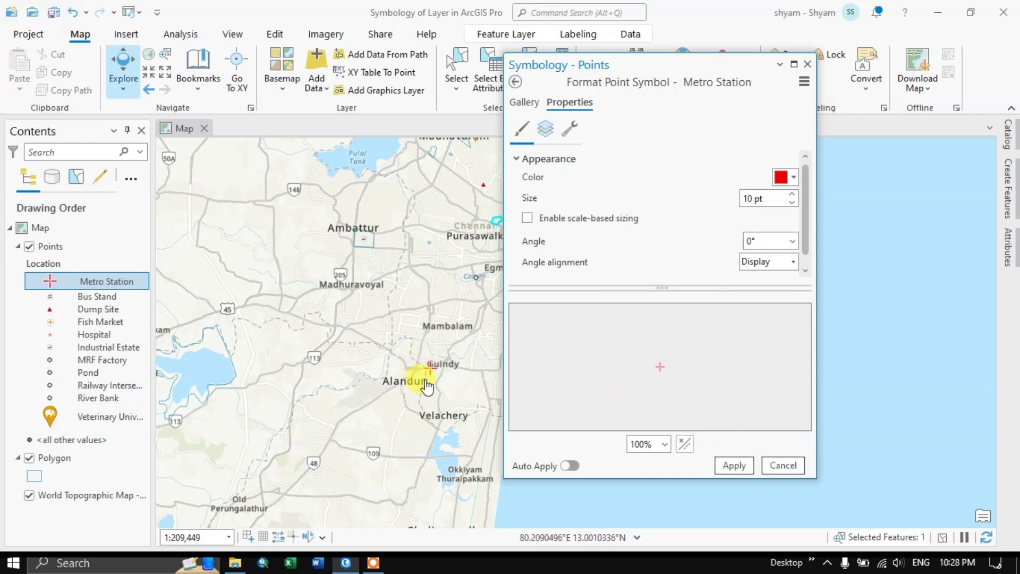
{"action": "left_click", "coordinate": [51, 302]}
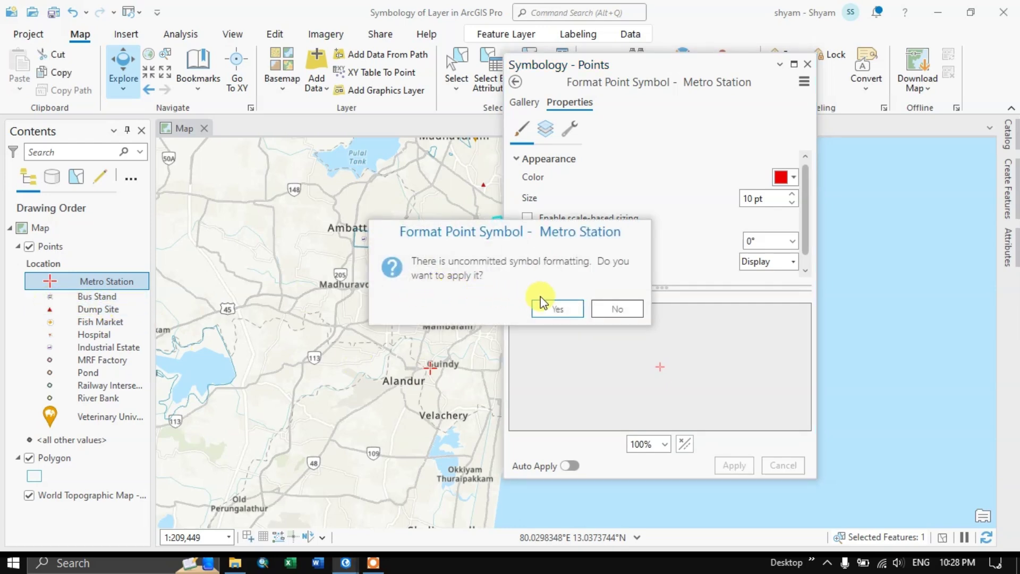
{"action": "left_click", "coordinate": [557, 310]}
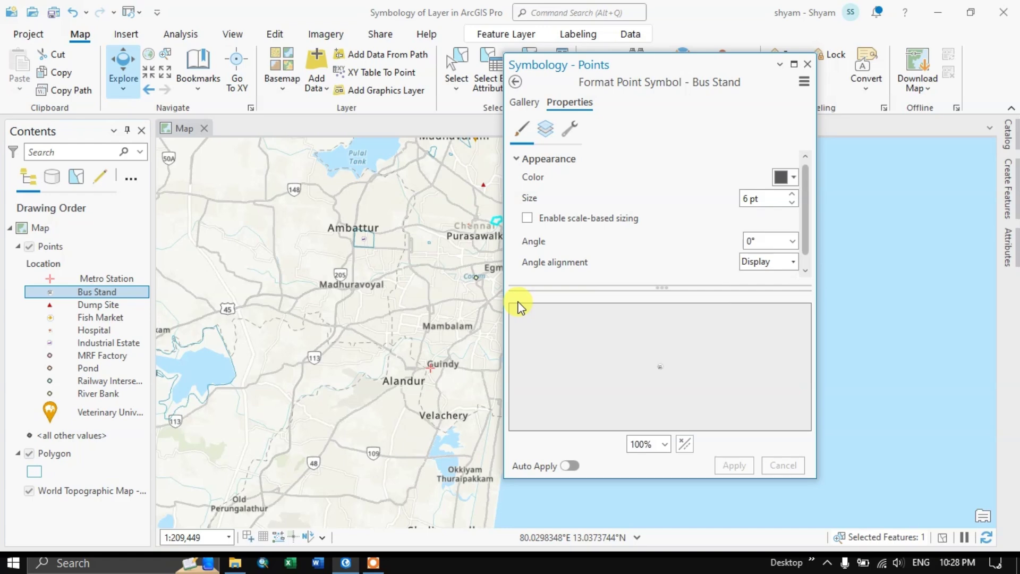
Set the Bus Stand symbol size to 15 pt and the Dump Site symbol size to 14 pt, applying each
{"action": "left_click", "coordinate": [795, 197]}
{"action": "left_click", "coordinate": [734, 466]}
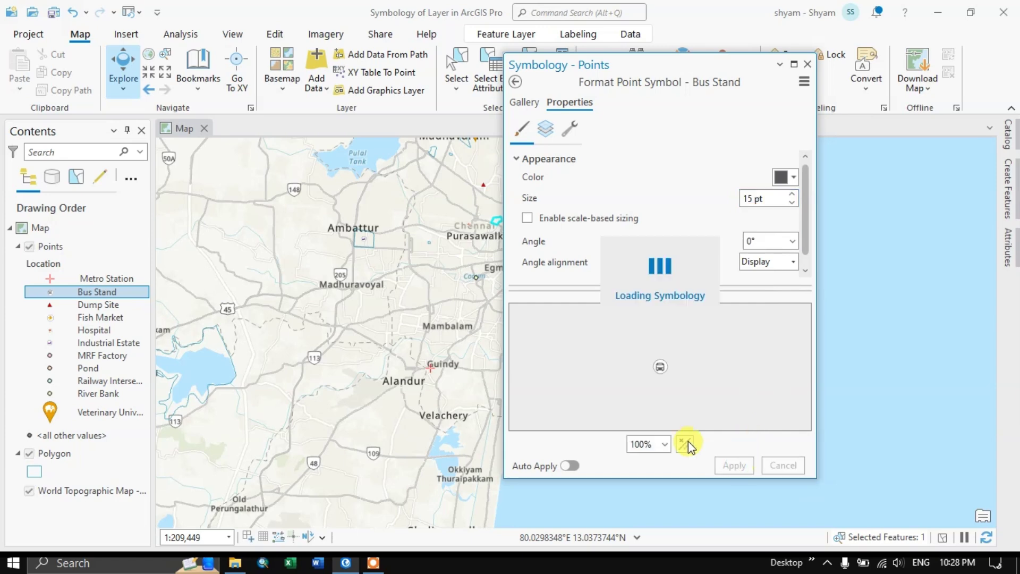
{"action": "left_click", "coordinate": [53, 311]}
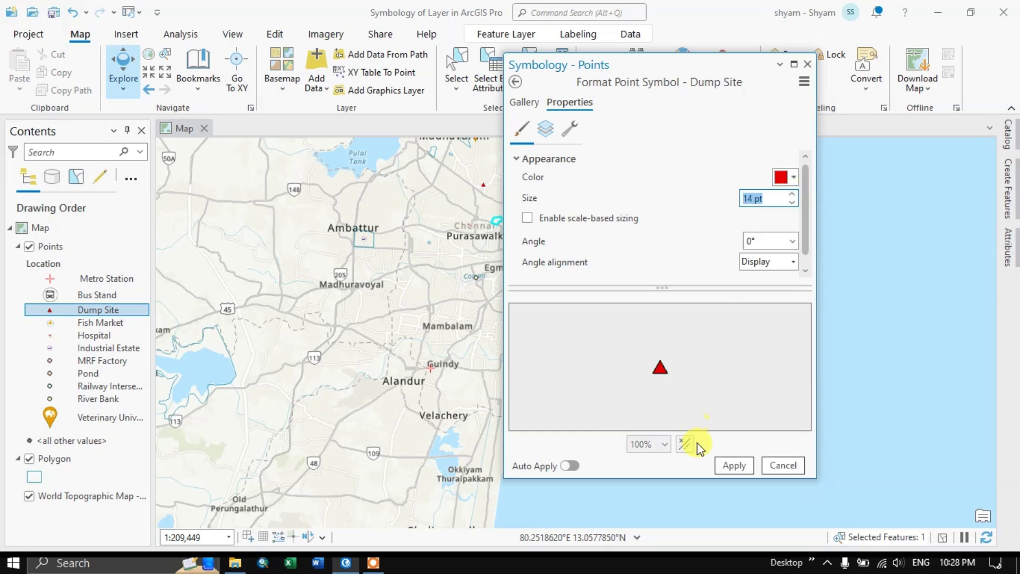
{"action": "left_click", "coordinate": [733, 466]}
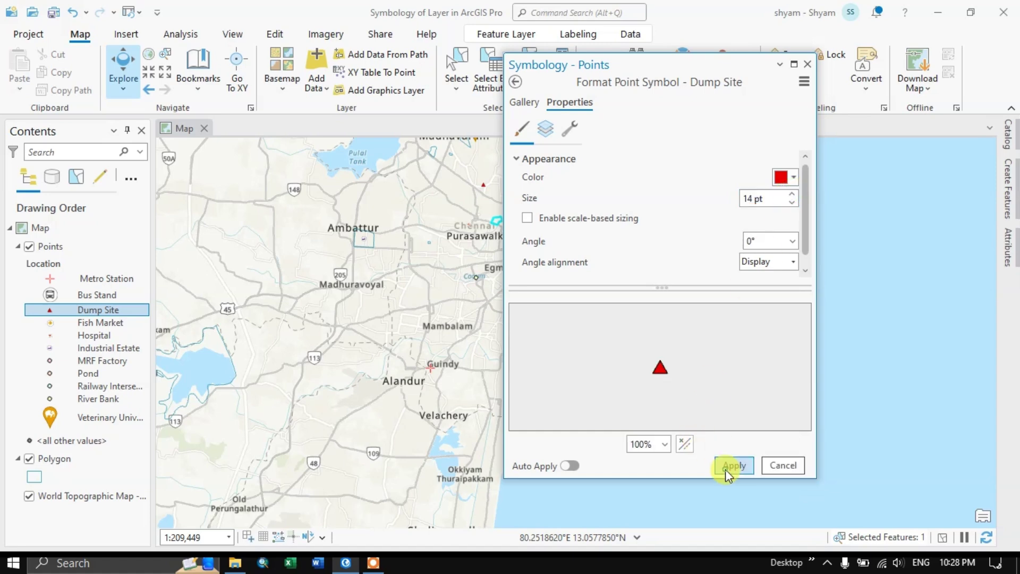
Set the Fish Market symbol size to 14 pt and enlarge the Hospital symbol, applying each change
{"action": "left_click", "coordinate": [46, 327]}
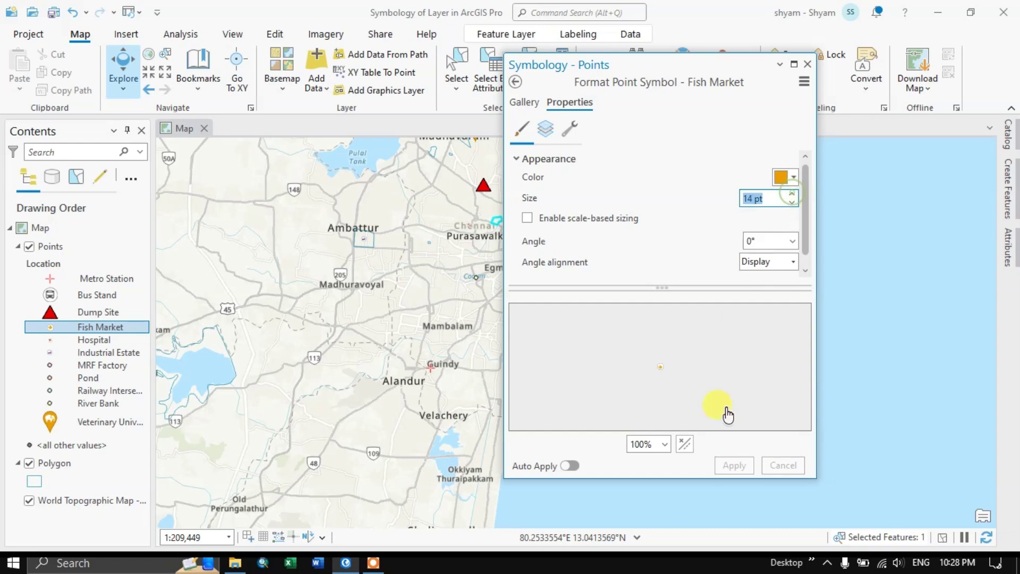
{"action": "left_click", "coordinate": [728, 464]}
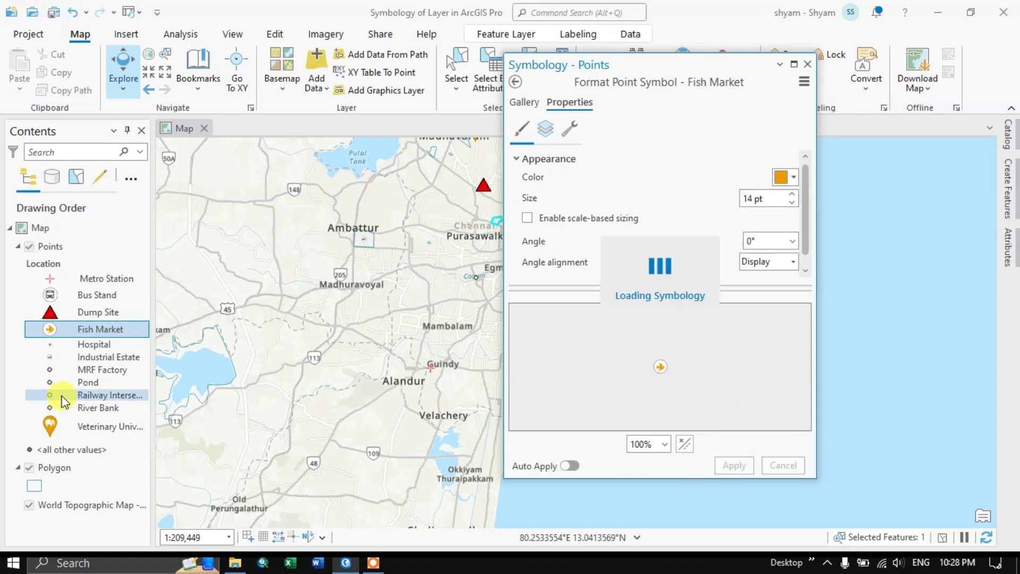
{"action": "left_click", "coordinate": [52, 344]}
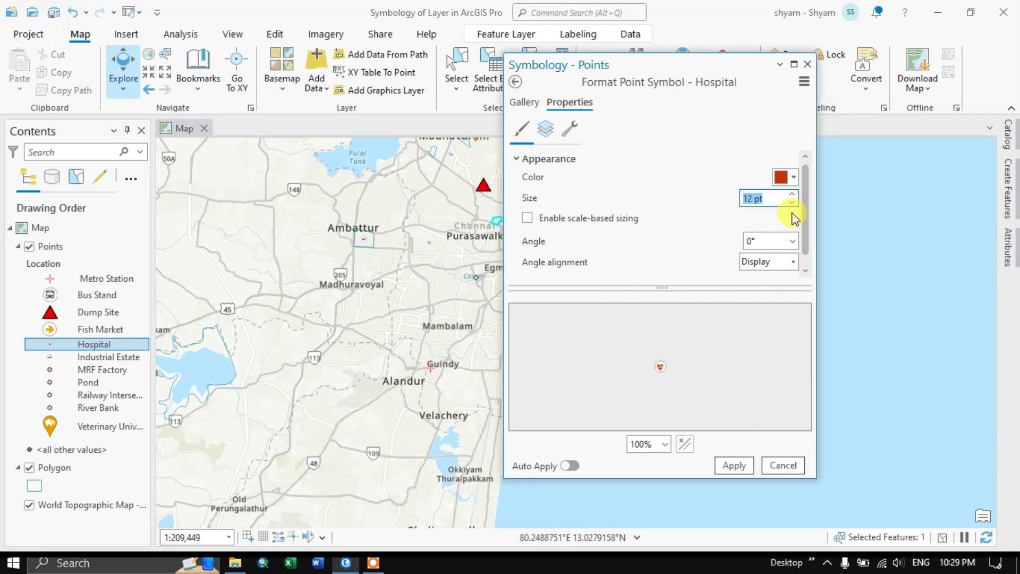
{"action": "left_click", "coordinate": [792, 193]}
{"action": "left_click", "coordinate": [737, 463]}
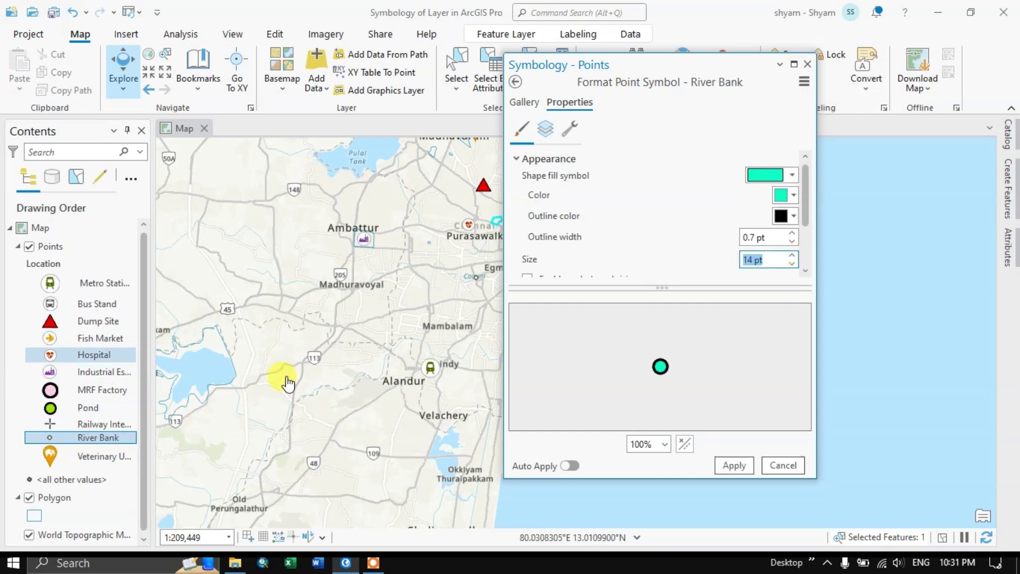
Apply the 14 pt size to the River Bank symbol and close the symbology settings
{"action": "left_click", "coordinate": [732, 464]}
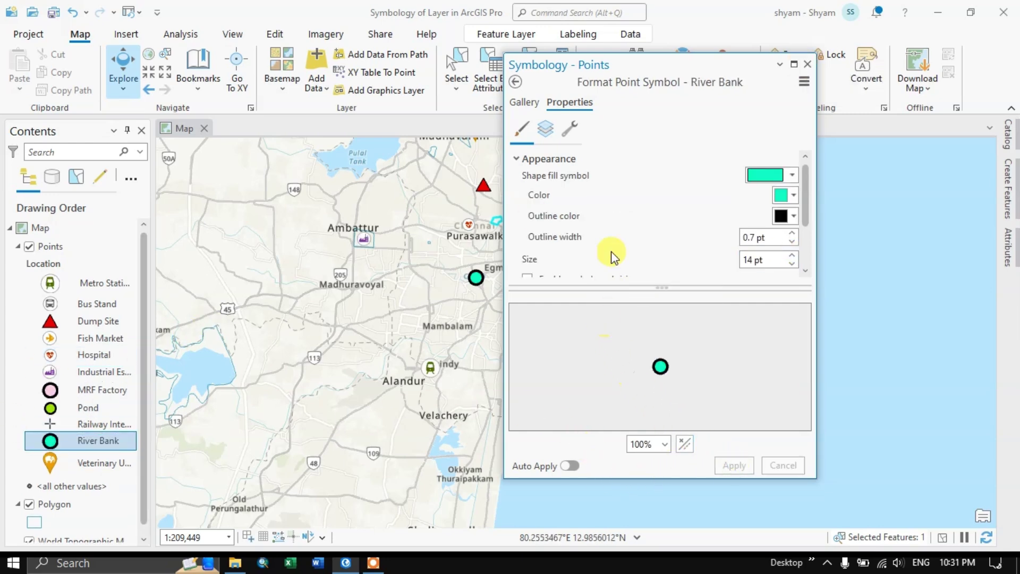
{"action": "left_click", "coordinate": [807, 64]}
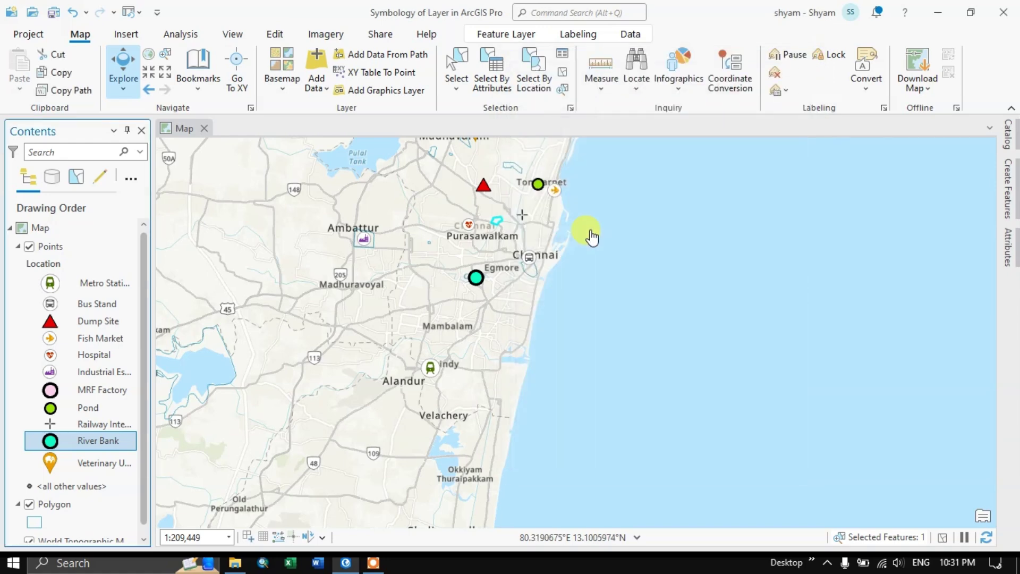
Examine how the resized point symbols read across the map at different zoom levels
{"action": "scroll", "coordinate": [589, 235], "scroll_direction": "down", "scroll_amount": 3}
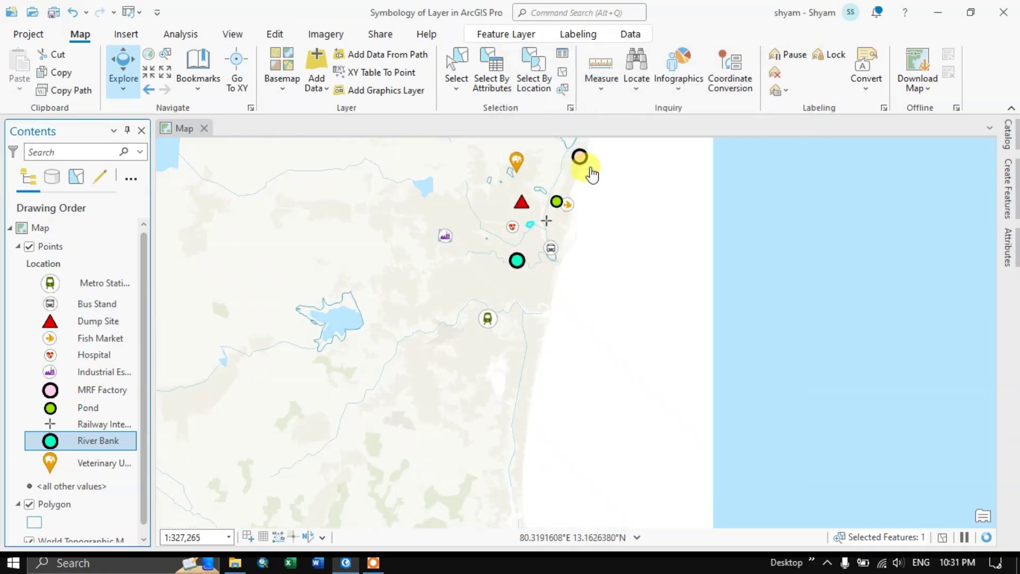
{"action": "scroll", "coordinate": [588, 170], "scroll_direction": "up", "scroll_amount": 5}
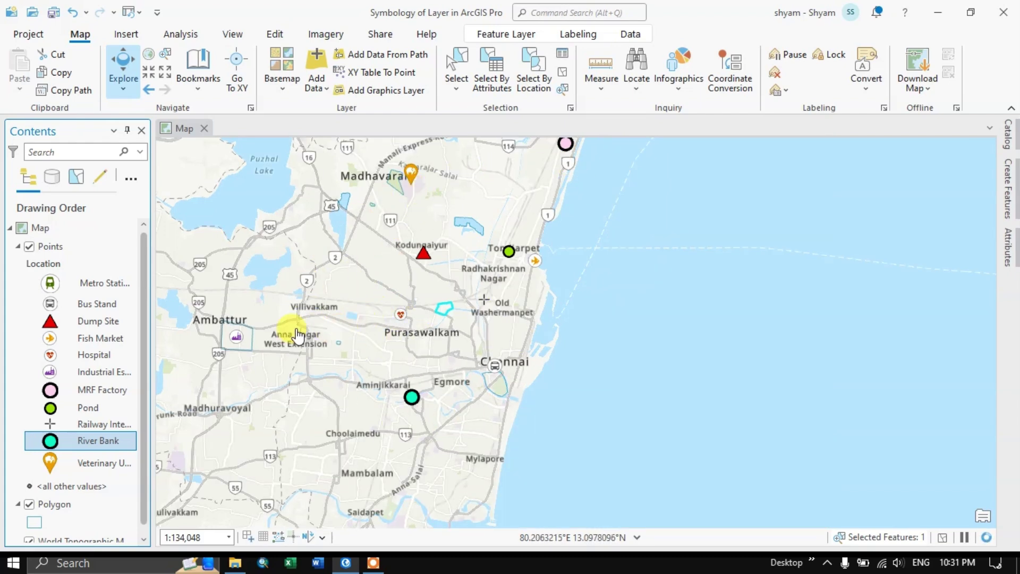
{"action": "scroll", "coordinate": [236, 346], "scroll_direction": "up", "scroll_amount": 4}
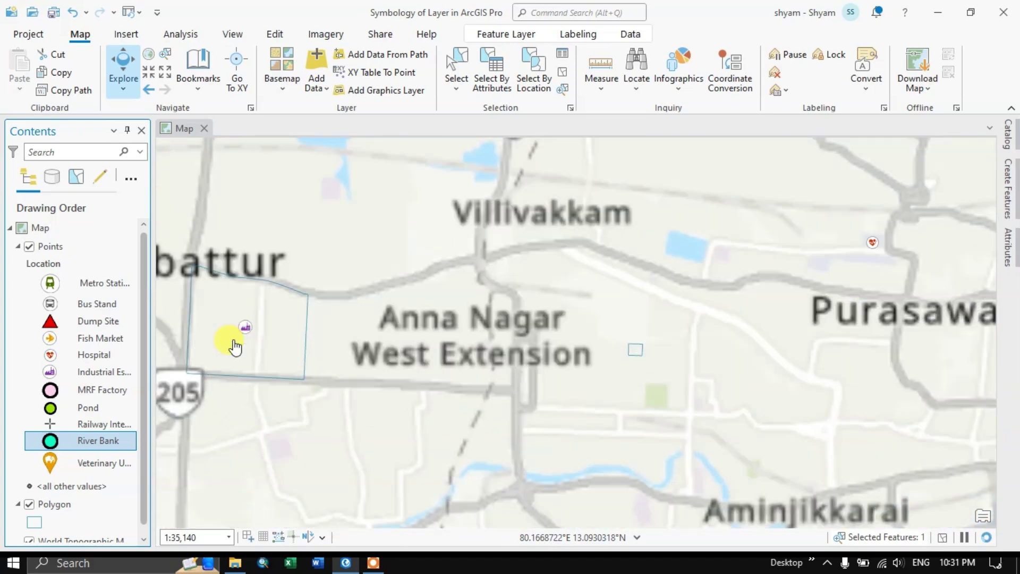
{"action": "scroll", "coordinate": [262, 322], "scroll_direction": "down", "scroll_amount": 5}
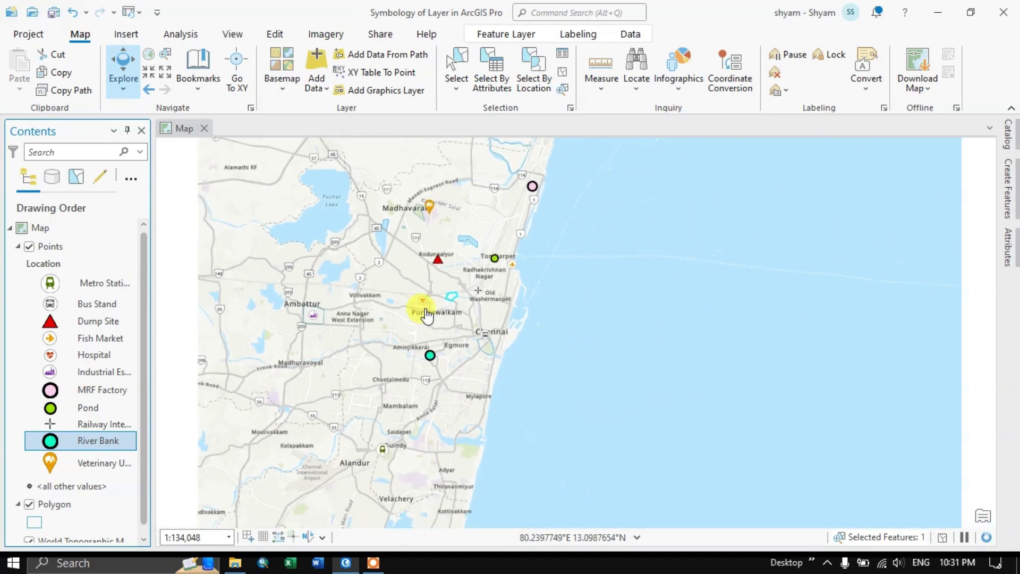
{"action": "scroll", "coordinate": [445, 200], "scroll_direction": "up", "scroll_amount": 2}
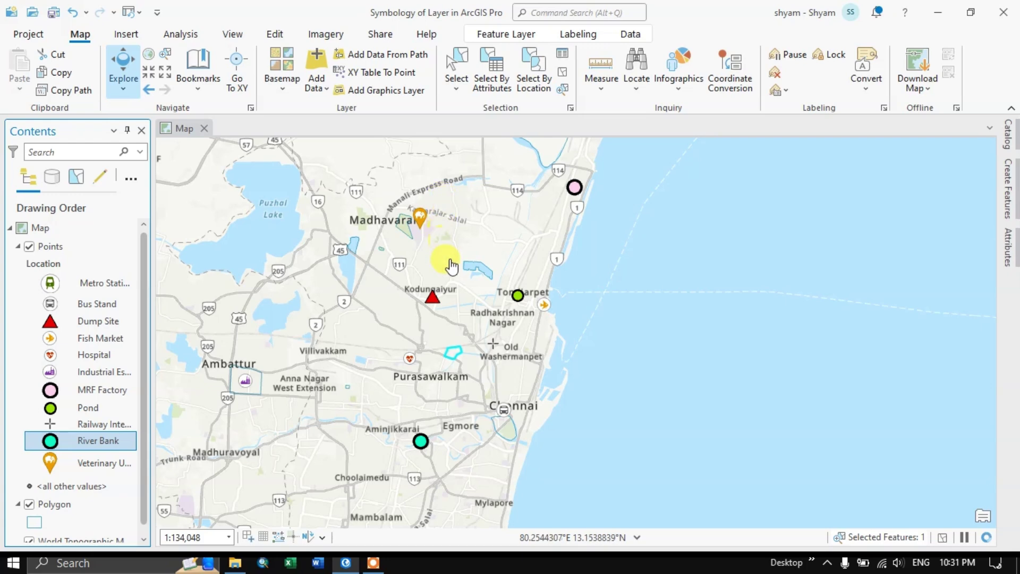
{"action": "scroll", "coordinate": [444, 329], "scroll_direction": "up", "scroll_amount": 2}
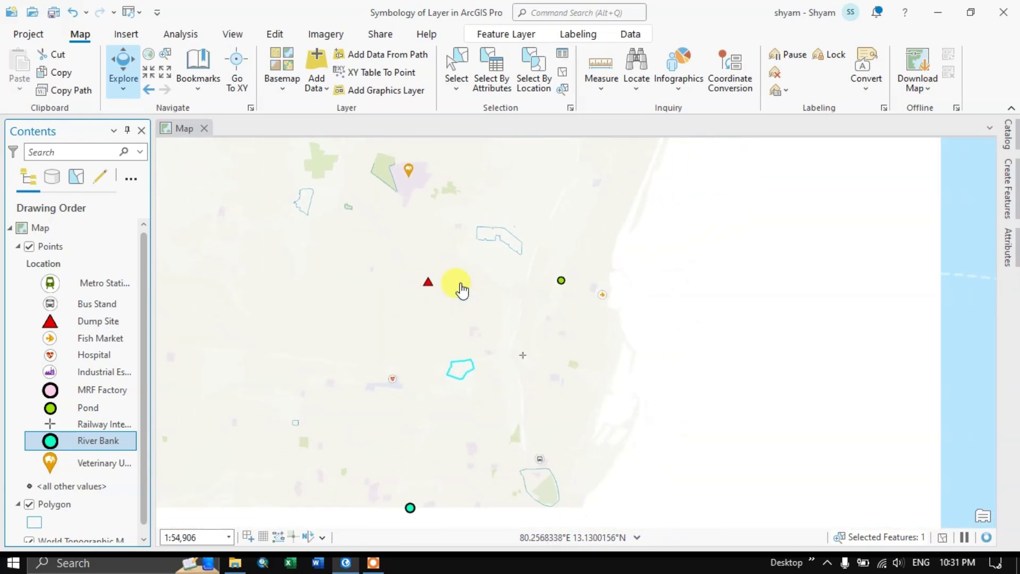
{"action": "scroll", "coordinate": [461, 290], "scroll_direction": "down", "scroll_amount": 2}
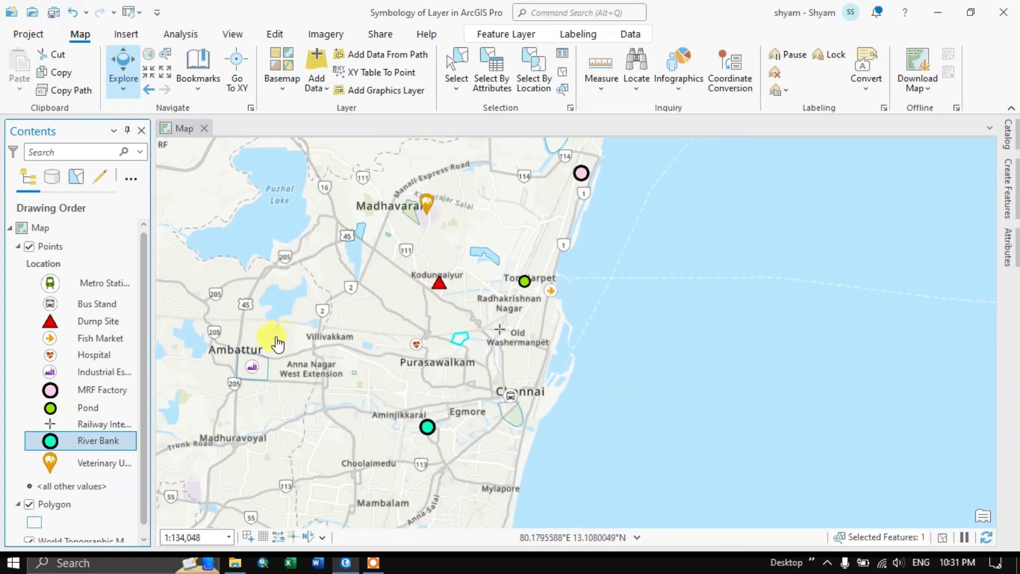
Apply the pink Commercial fill from the symbol gallery to the Polygon layer, keeping the map's features in view
{"action": "scroll", "coordinate": [68, 487], "scroll_direction": "down", "scroll_amount": 1}
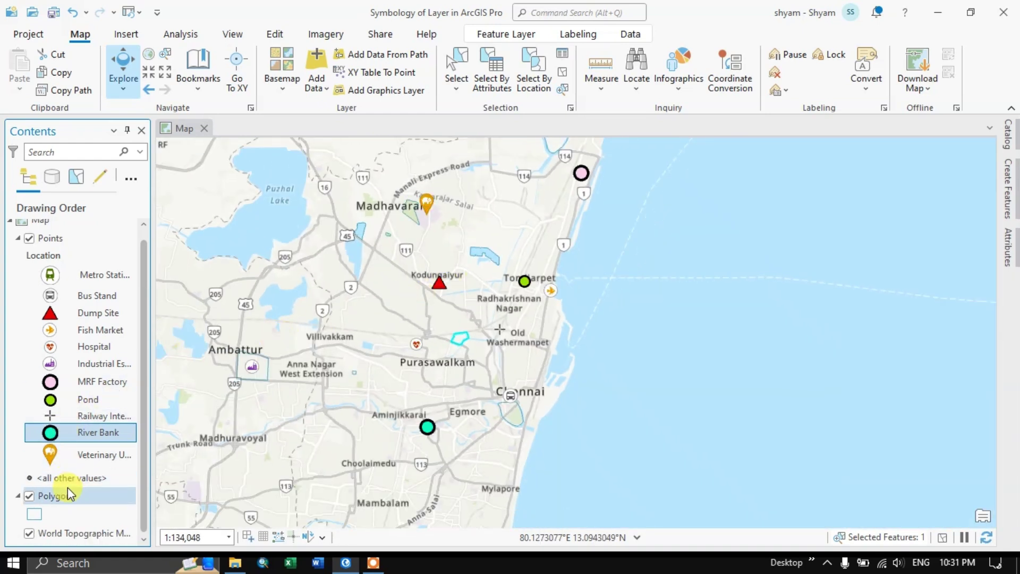
{"action": "left_click", "coordinate": [33, 511]}
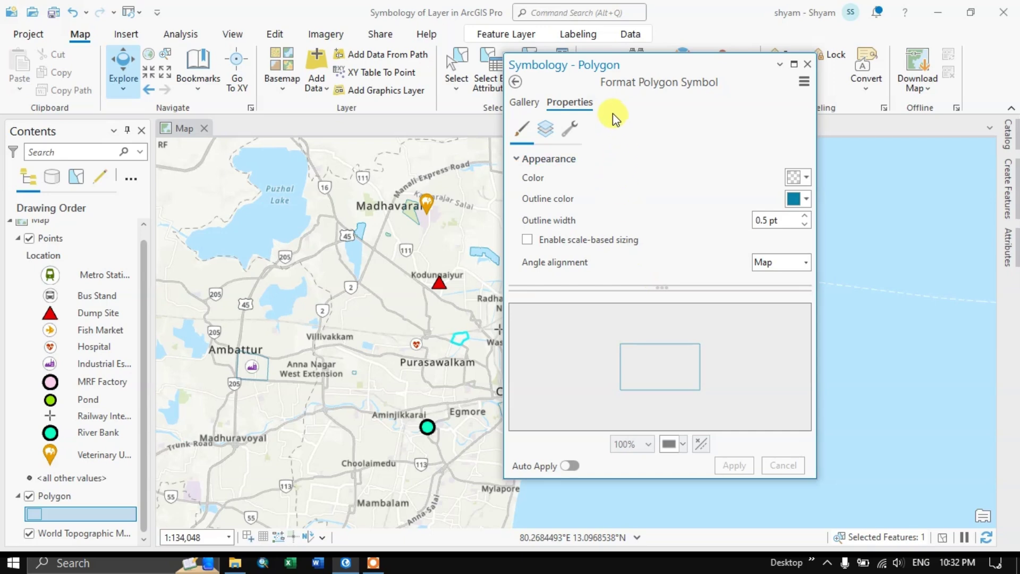
{"action": "left_click", "coordinate": [524, 107]}
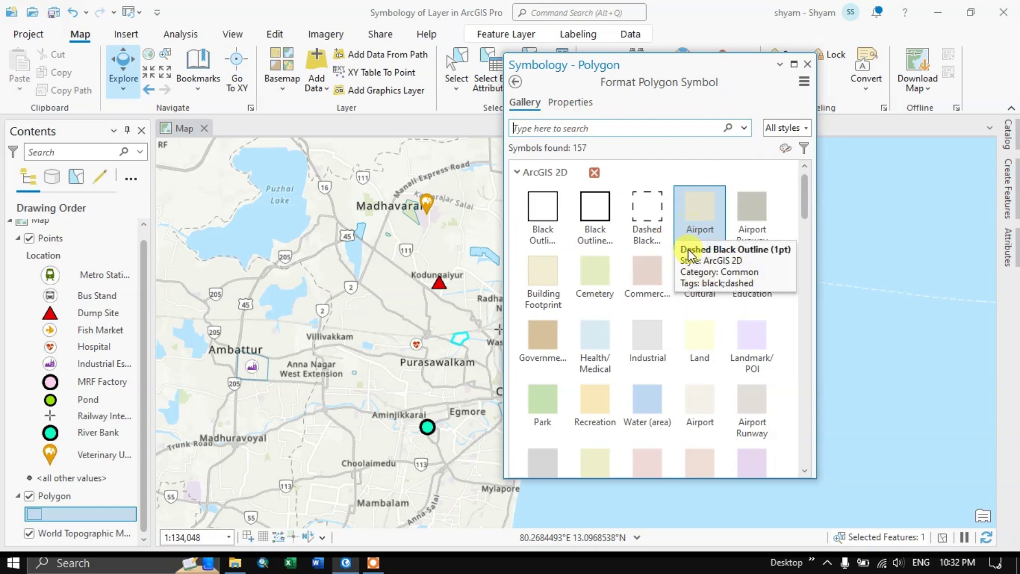
{"action": "scroll", "coordinate": [686, 297], "scroll_direction": "down", "scroll_amount": 2}
{"action": "left_click", "coordinate": [652, 315]}
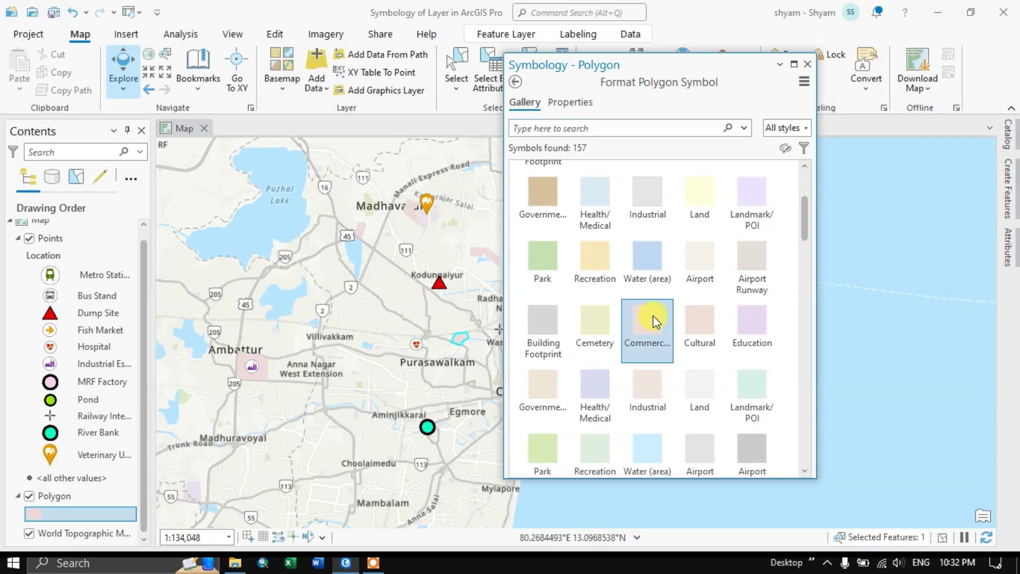
{"action": "left_click_drag", "start_coordinate": [592, 63], "coordinate": [750, 53]}
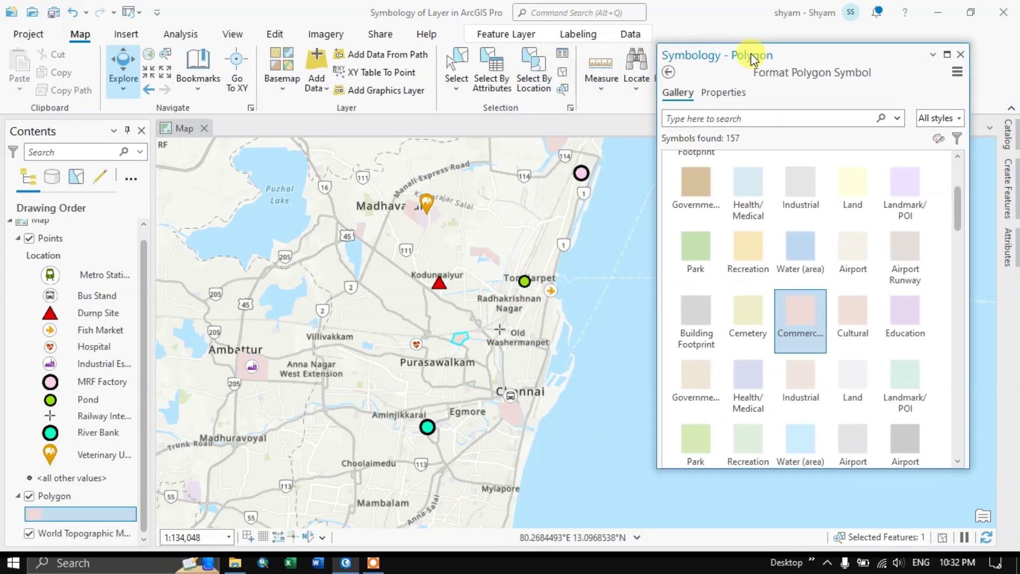
Try the Blue (Bright) fill and the Glacier pattern on the Polygon layer, and close the symbology settings
{"action": "scroll", "coordinate": [811, 332], "scroll_direction": "up", "scroll_amount": 1}
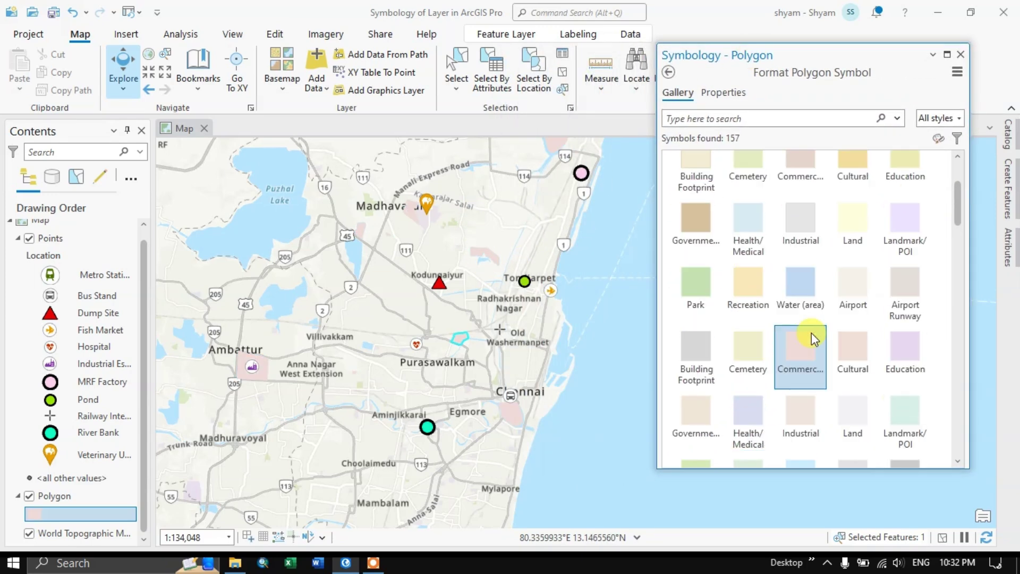
{"action": "scroll", "coordinate": [811, 333], "scroll_direction": "down", "scroll_amount": 1}
{"action": "left_click_drag", "start_coordinate": [955, 218], "coordinate": [955, 301]}
{"action": "left_click", "coordinate": [905, 201]}
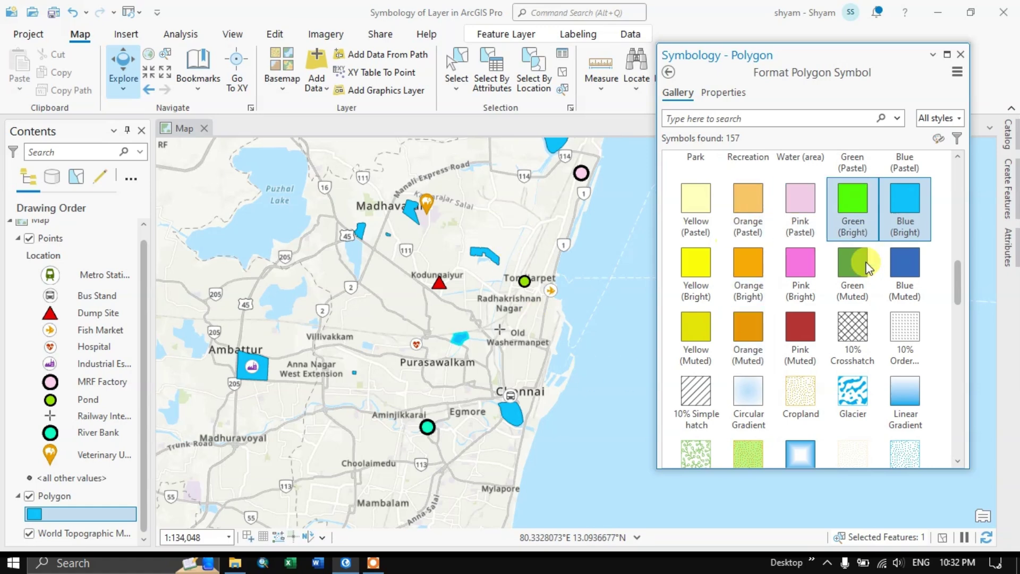
{"action": "left_click", "coordinate": [848, 390]}
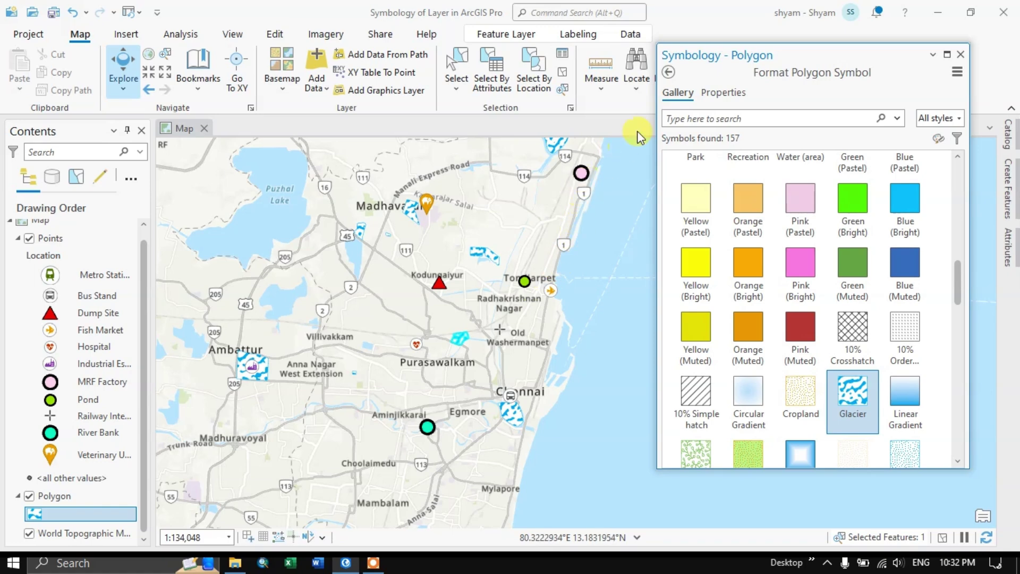
{"action": "left_click", "coordinate": [962, 54]}
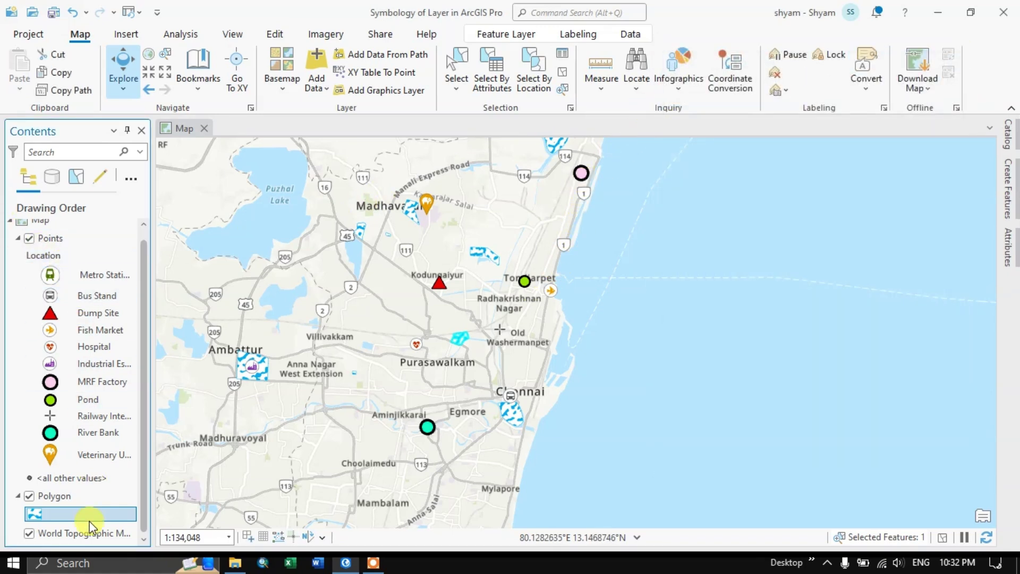
Symbolize the Polygon layer with Unique Values based on the Name field
{"action": "left_click", "coordinate": [56, 496]}
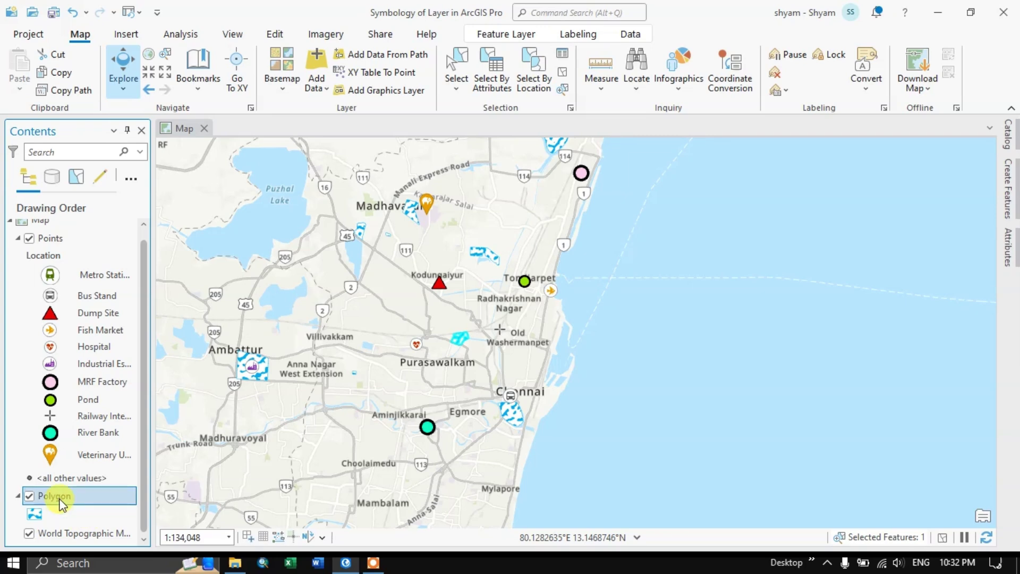
{"action": "right_click", "coordinate": [60, 504]}
{"action": "left_click", "coordinate": [107, 374]}
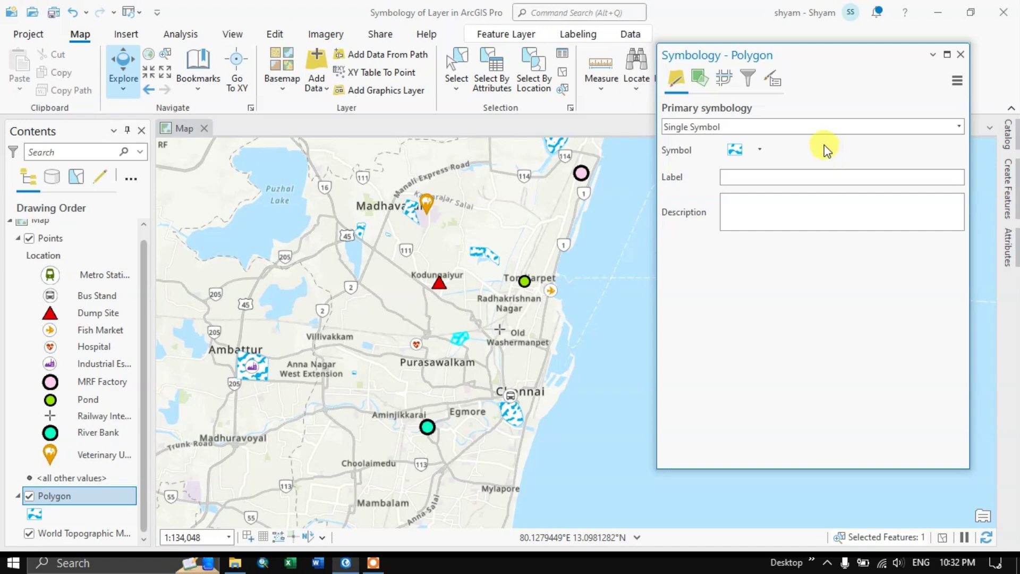
{"action": "left_click", "coordinate": [747, 126]}
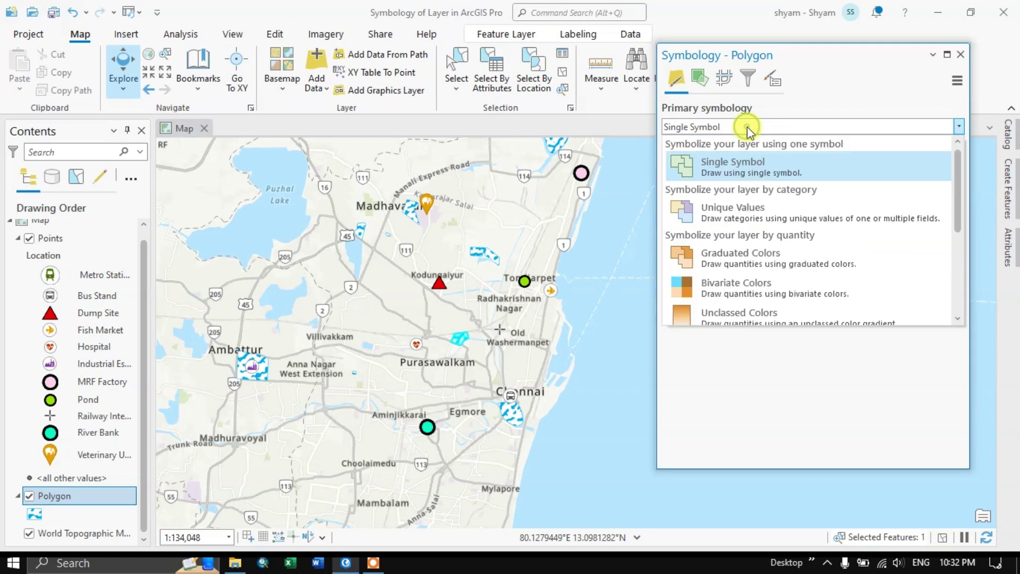
{"action": "left_click", "coordinate": [744, 215]}
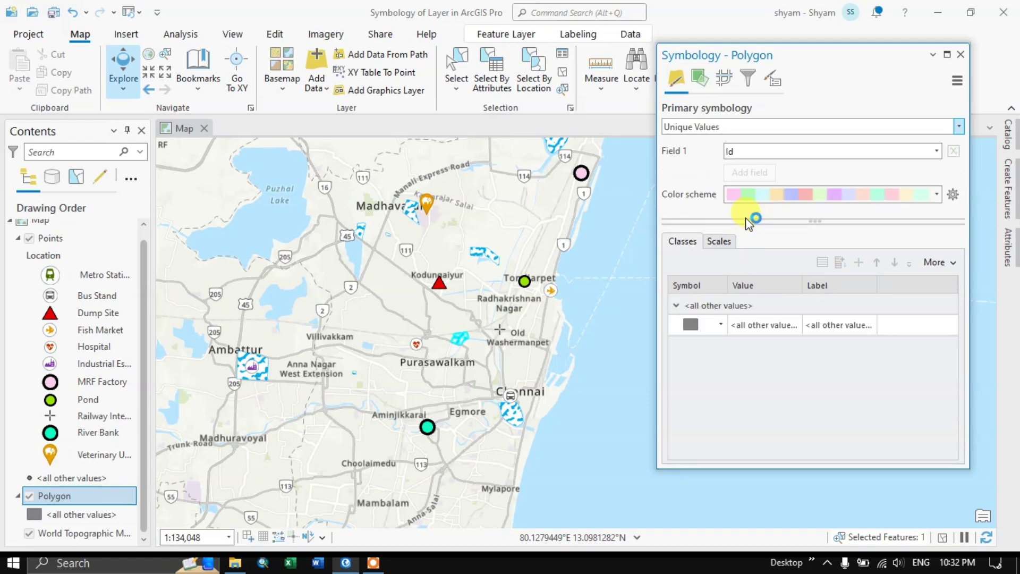
{"action": "left_click", "coordinate": [935, 154]}
{"action": "left_click", "coordinate": [741, 180]}
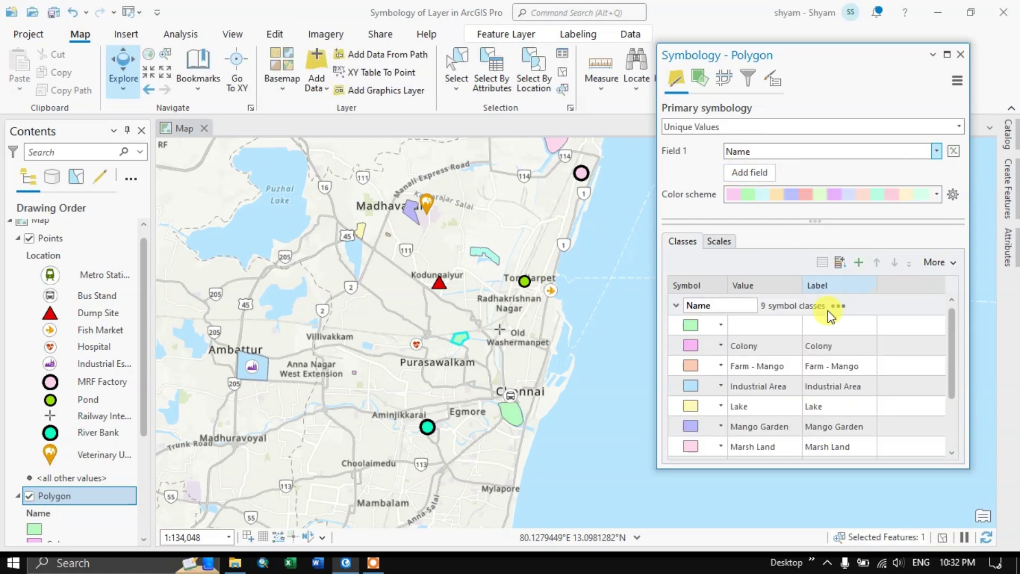
Review the polygon classes, open the Colony symbol and search its gallery for "settlements"
{"action": "scroll", "coordinate": [745, 368], "scroll_direction": "down", "scroll_amount": 1}
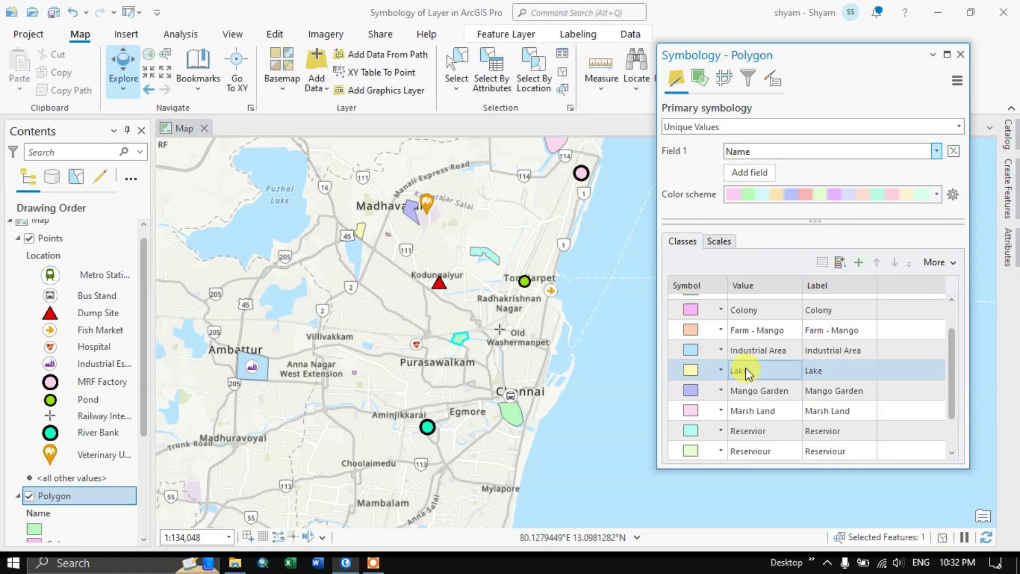
{"action": "scroll", "coordinate": [769, 405], "scroll_direction": "down", "scroll_amount": 1}
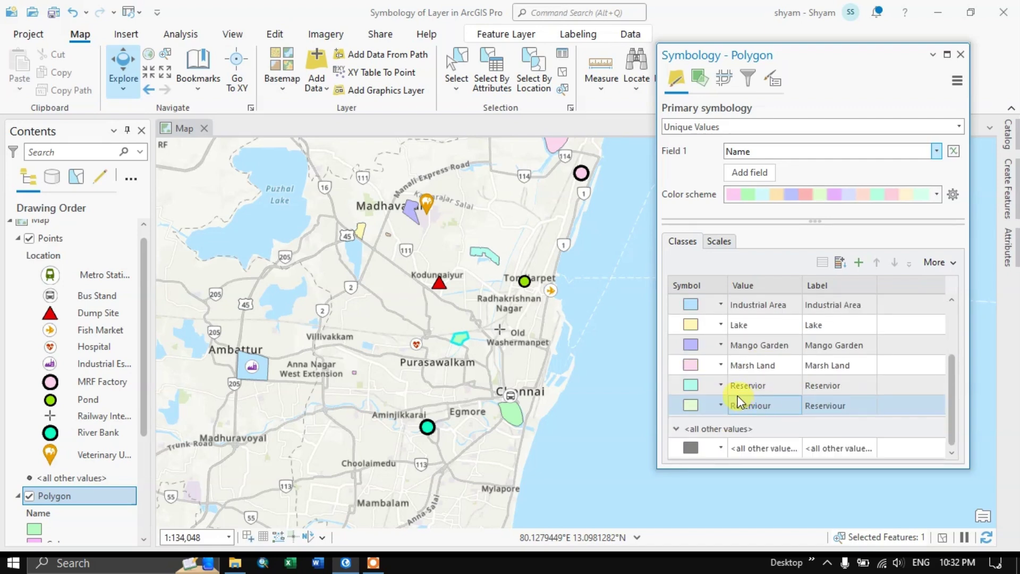
{"action": "scroll", "coordinate": [736, 394], "scroll_direction": "up", "scroll_amount": 2}
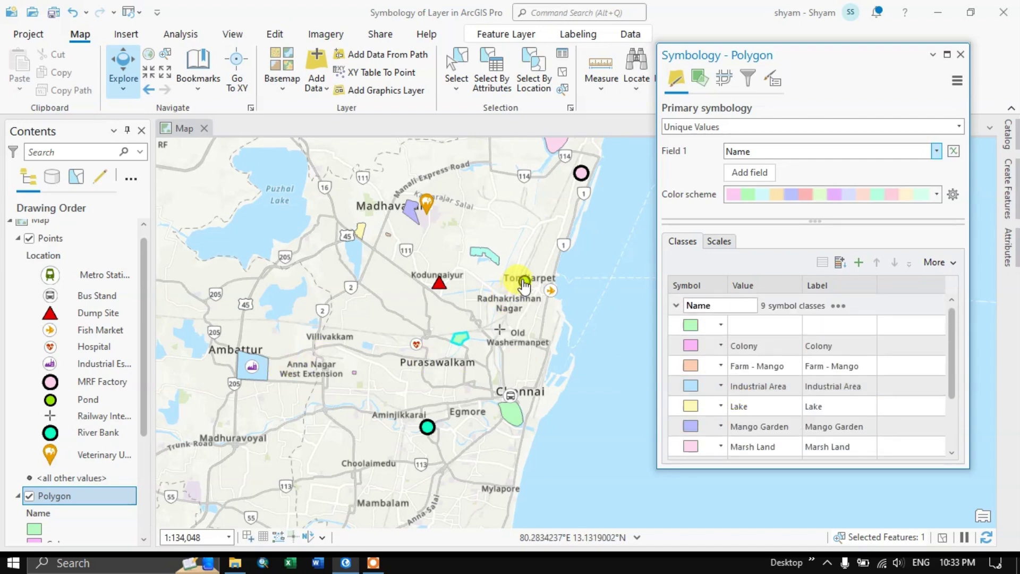
{"action": "left_click", "coordinate": [693, 345]}
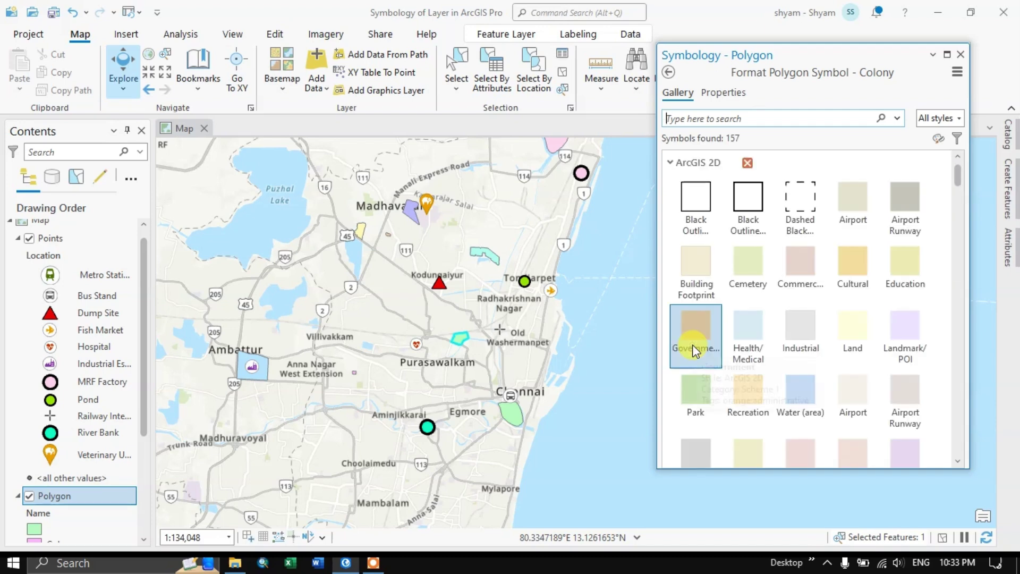
{"action": "scroll", "coordinate": [813, 250], "scroll_direction": "down", "scroll_amount": 1}
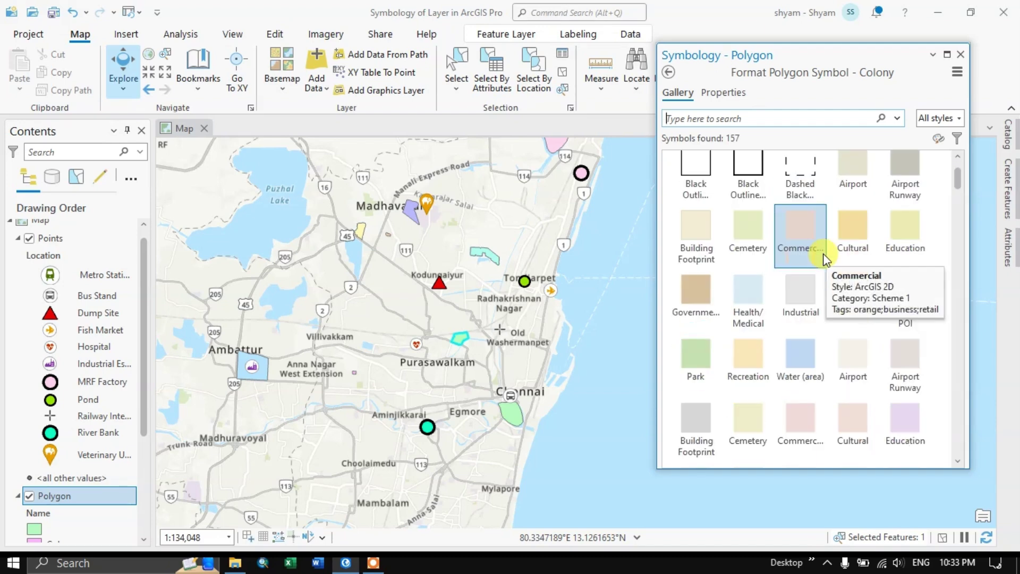
{"action": "scroll", "coordinate": [824, 258], "scroll_direction": "down", "scroll_amount": 1}
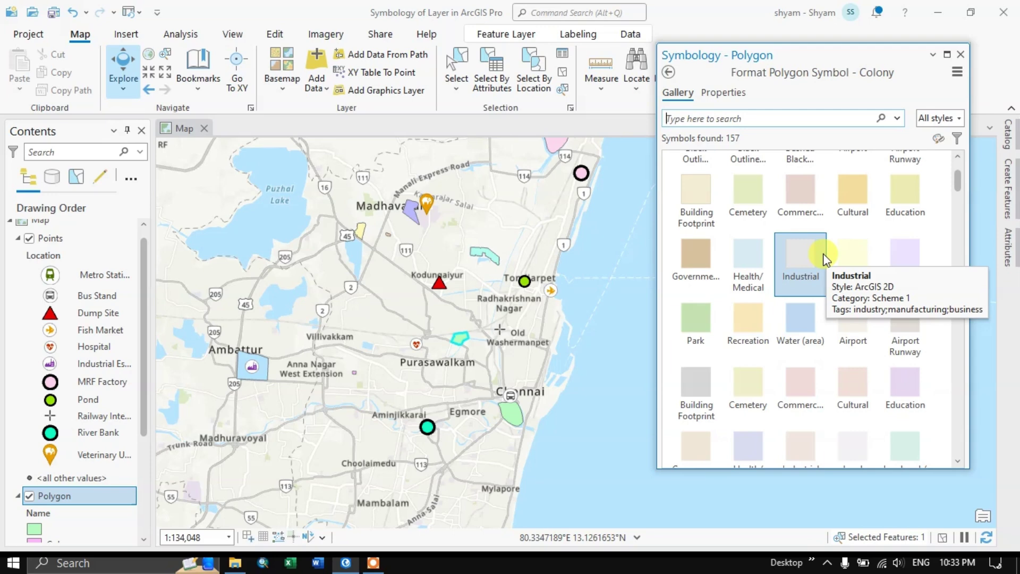
{"action": "scroll", "coordinate": [81, 458], "scroll_direction": "down", "scroll_amount": 2}
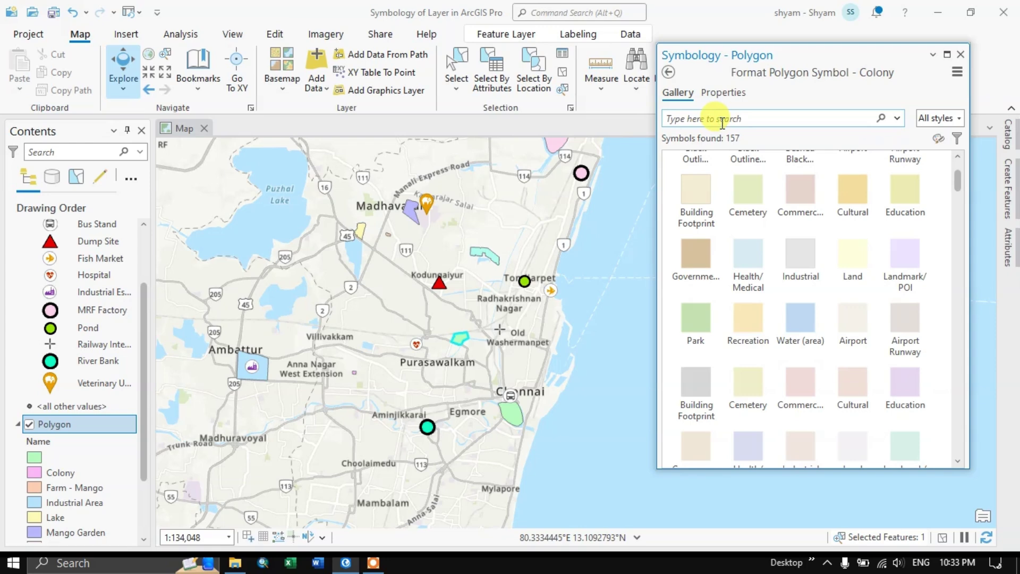
{"action": "type", "text": "settlements"}
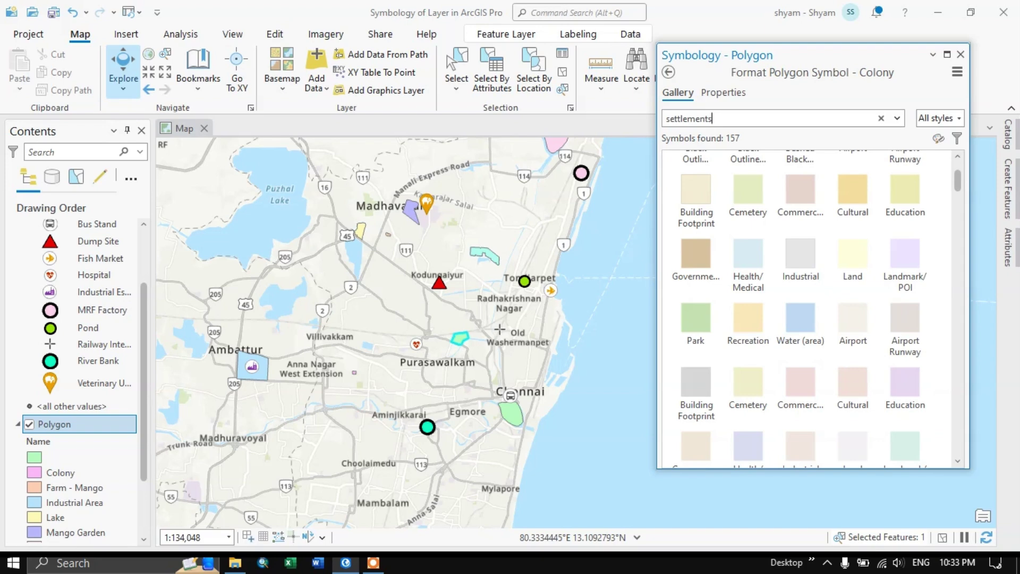
{"action": "key", "text": "Return"}
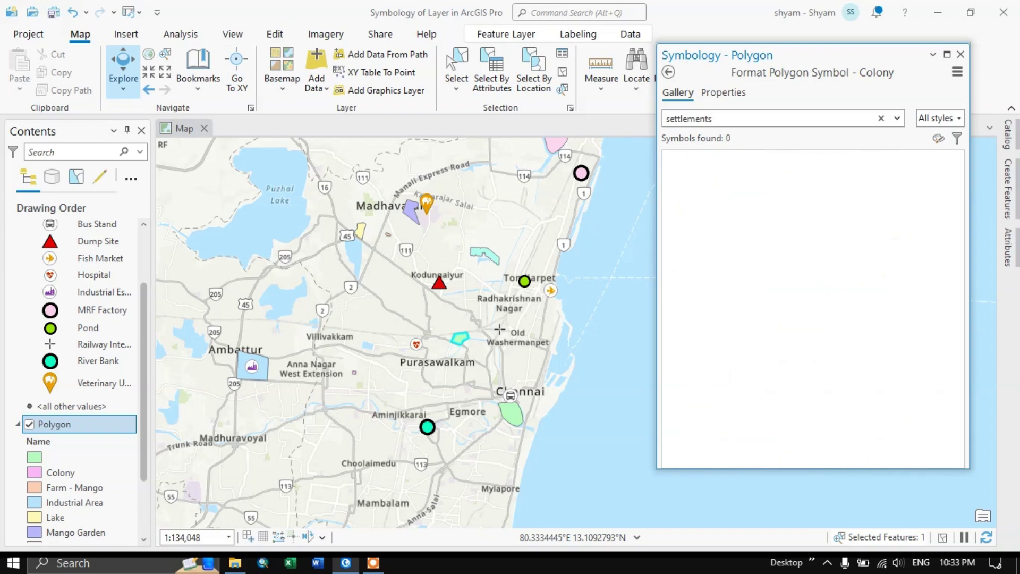
Search the gallery for "building", give the Colony class the light grey Building Footprint fill and return to the class list
{"action": "left_click_drag", "start_coordinate": [726, 117], "coordinate": [672, 118]}
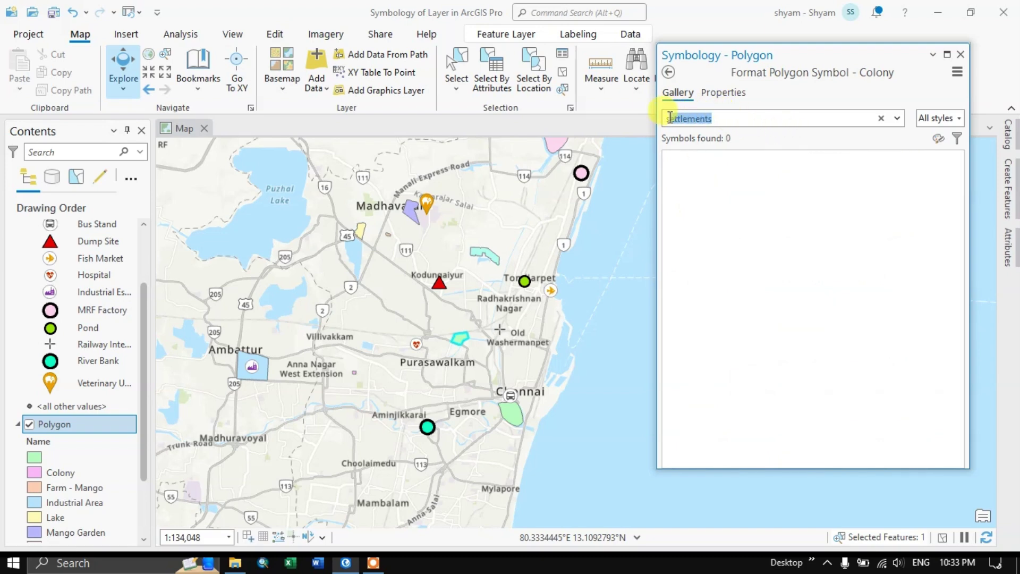
{"action": "key", "text": "BackSpace"}
{"action": "type", "text": "building"}
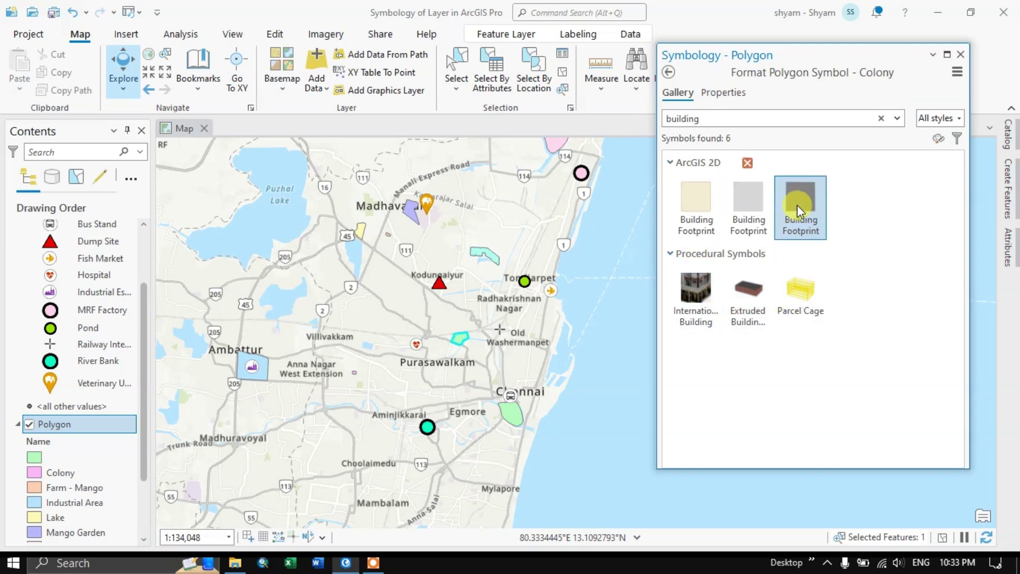
{"action": "left_click", "coordinate": [750, 206]}
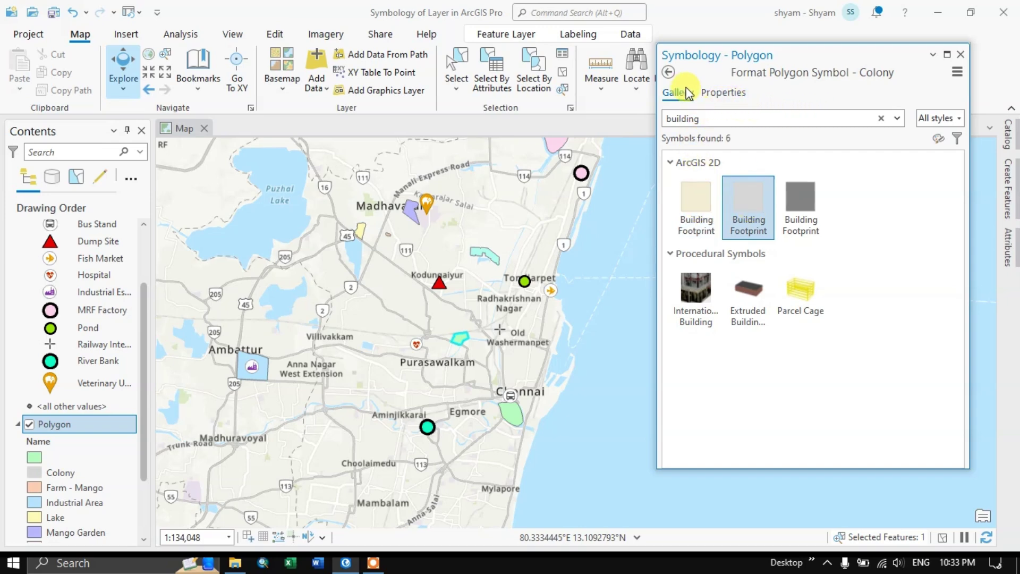
{"action": "left_click", "coordinate": [670, 75]}
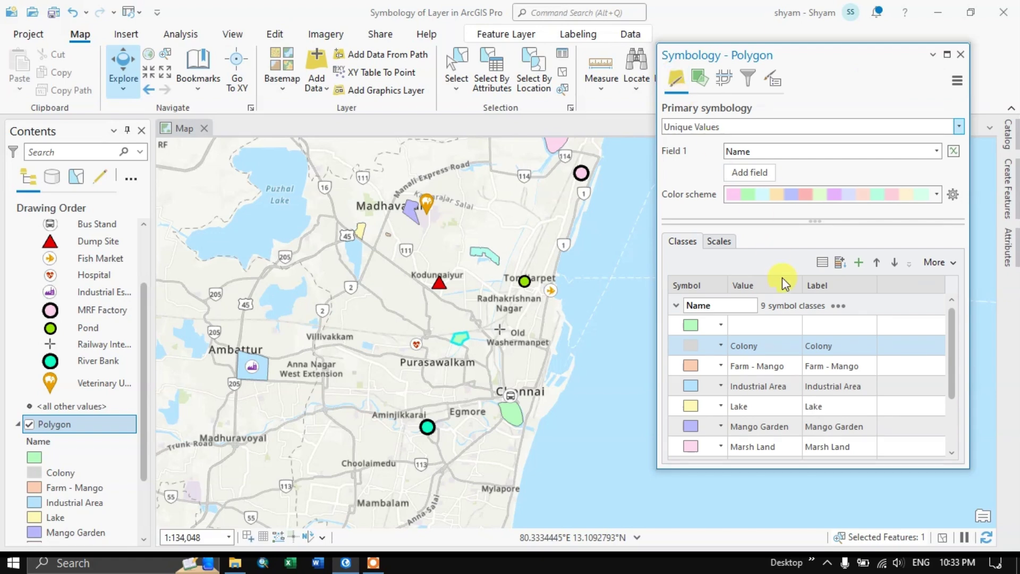
Open the Farm - Mango class symbol and give it the Green (Bright) fill from the gallery
{"action": "left_click", "coordinate": [694, 365]}
{"action": "left_click", "coordinate": [694, 365]}
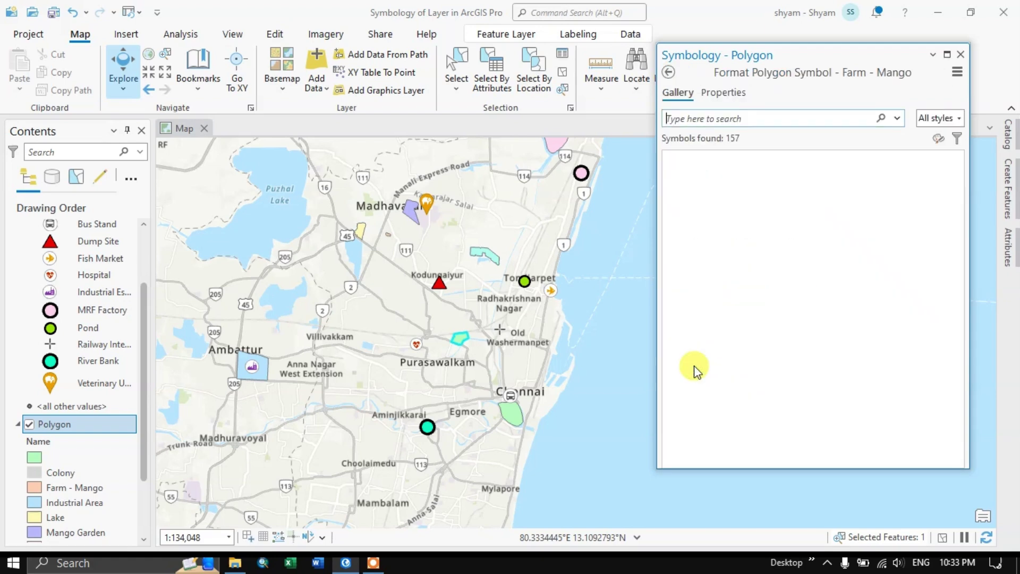
{"action": "scroll", "coordinate": [795, 301], "scroll_direction": "down", "scroll_amount": 5}
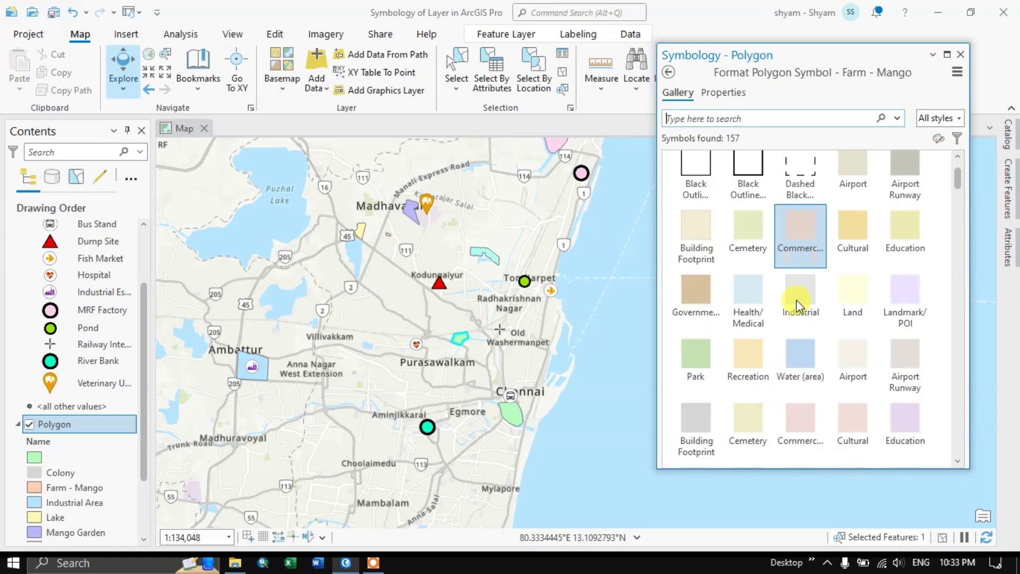
{"action": "scroll", "coordinate": [796, 300], "scroll_direction": "down", "scroll_amount": 2}
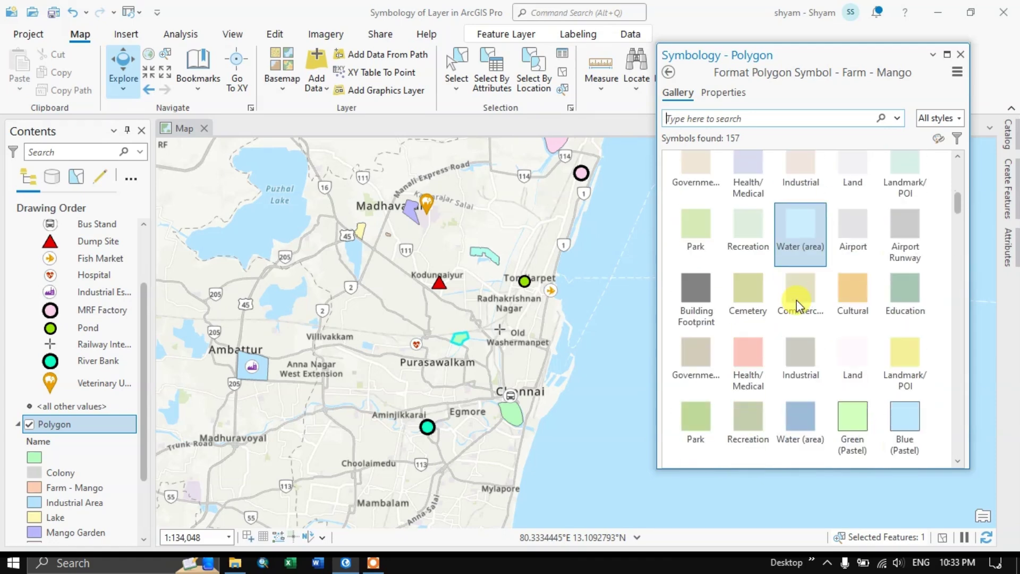
{"action": "left_click", "coordinate": [866, 459]}
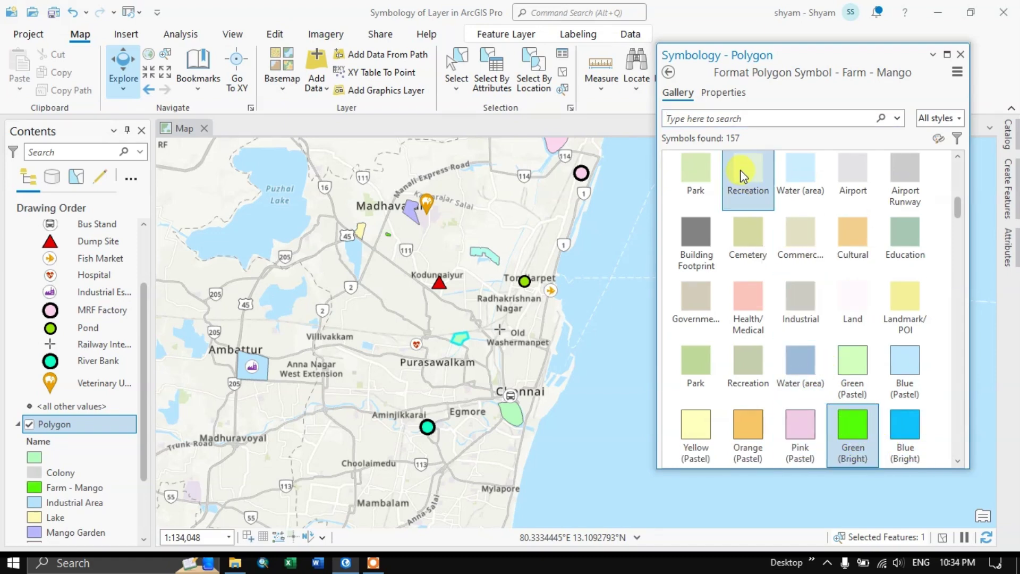
Change the Farm - Mango symbol's fill color to a bright yellow-green
{"action": "left_click", "coordinate": [732, 94]}
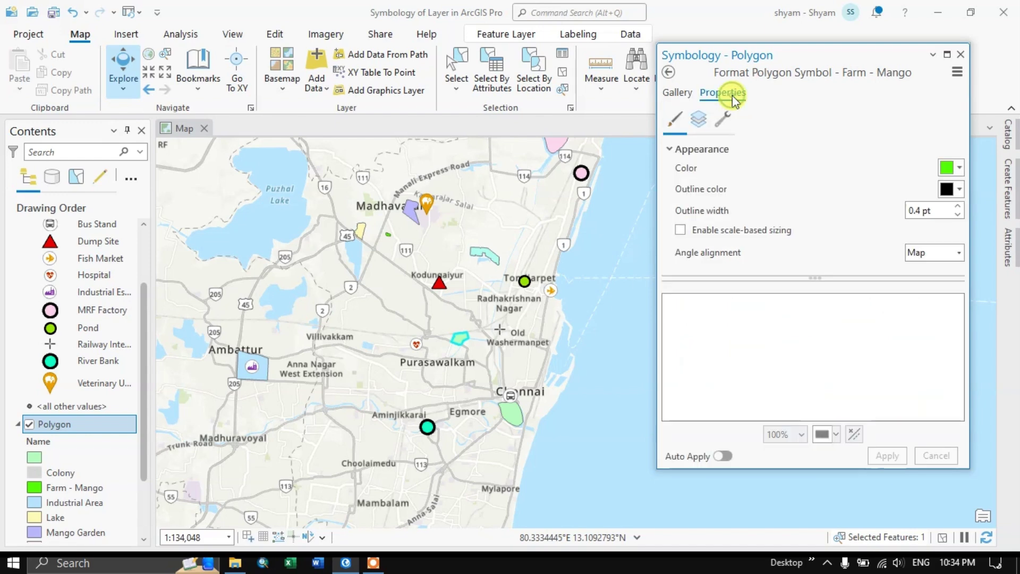
{"action": "left_click", "coordinate": [957, 169]}
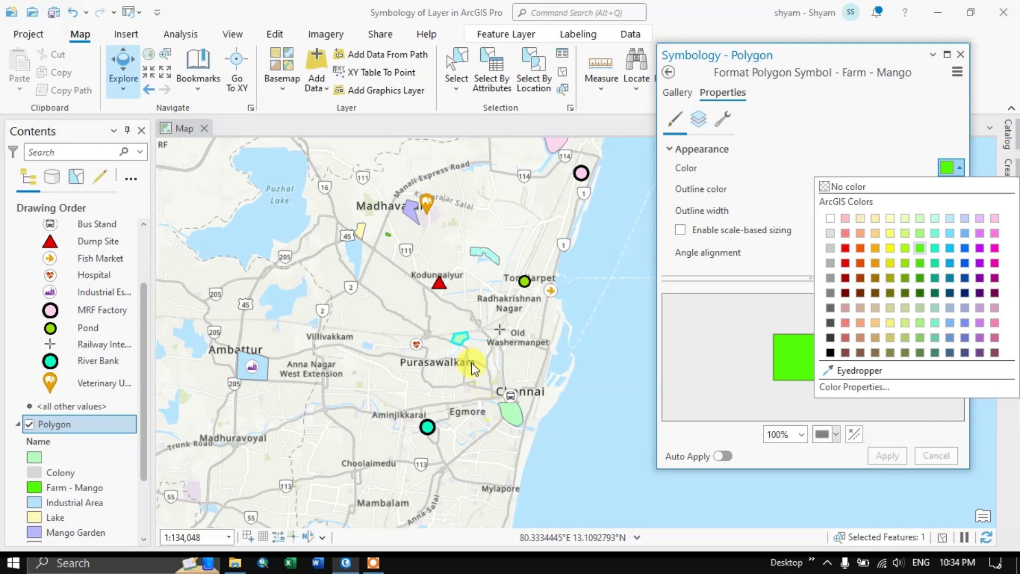
{"action": "scroll", "coordinate": [391, 239], "scroll_direction": "up", "scroll_amount": 1}
{"action": "scroll", "coordinate": [391, 238], "scroll_direction": "up", "scroll_amount": 5}
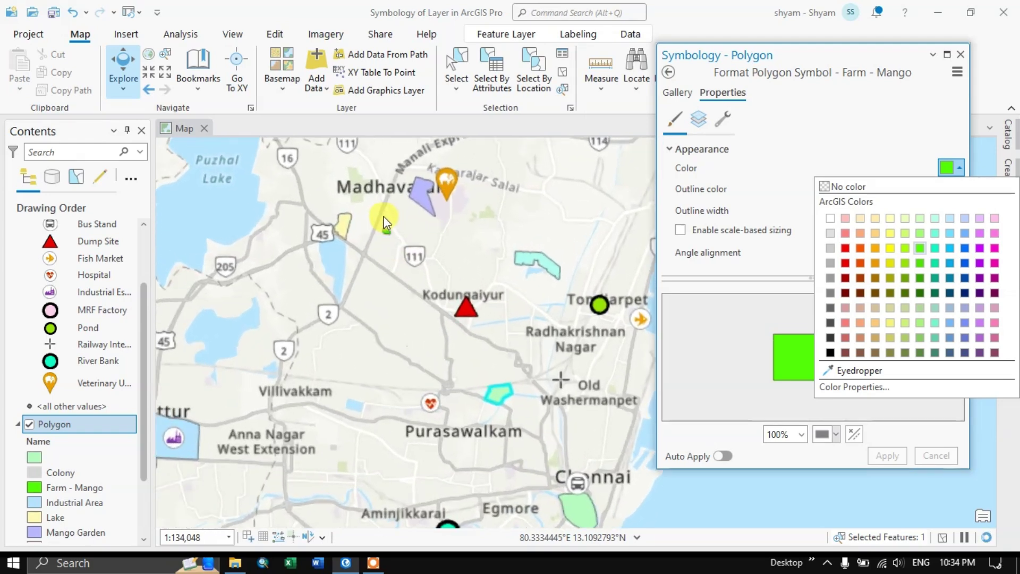
{"action": "scroll", "coordinate": [394, 257], "scroll_direction": "up", "scroll_amount": 5}
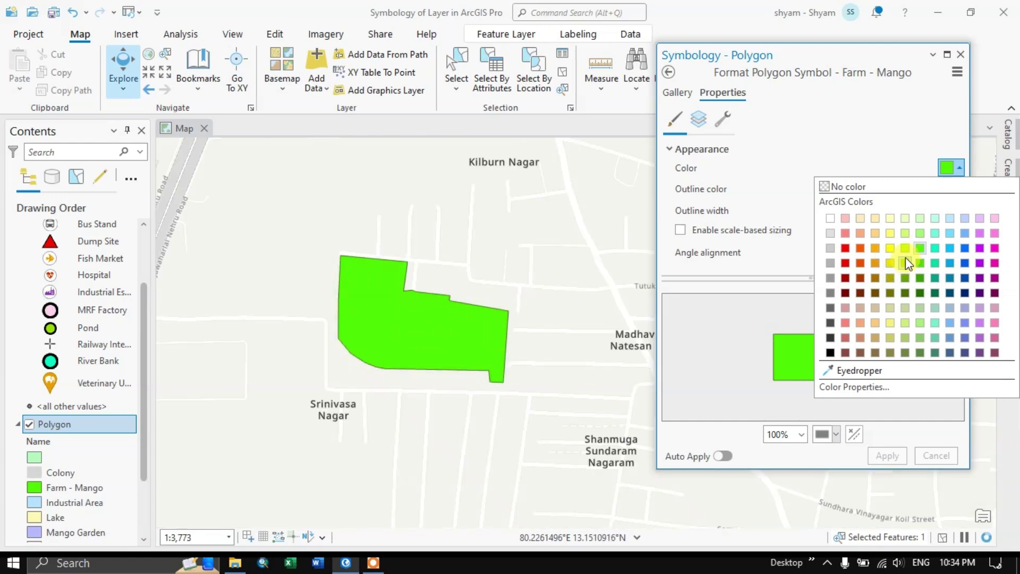
{"action": "left_click", "coordinate": [905, 258]}
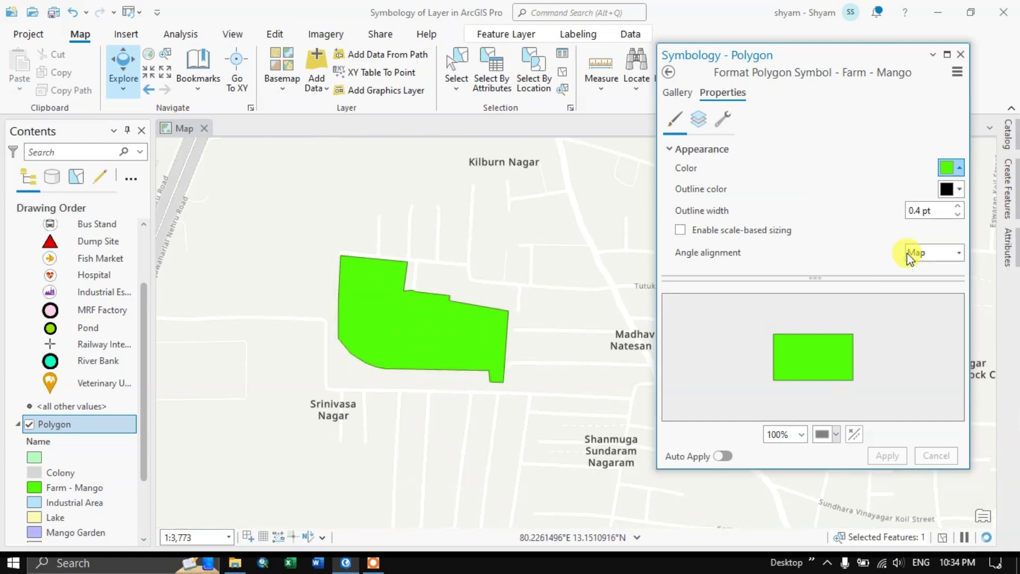
Give the Farm - Mango symbol a dark brown outline 17 pt wide and apply it
{"action": "left_click", "coordinate": [959, 190]}
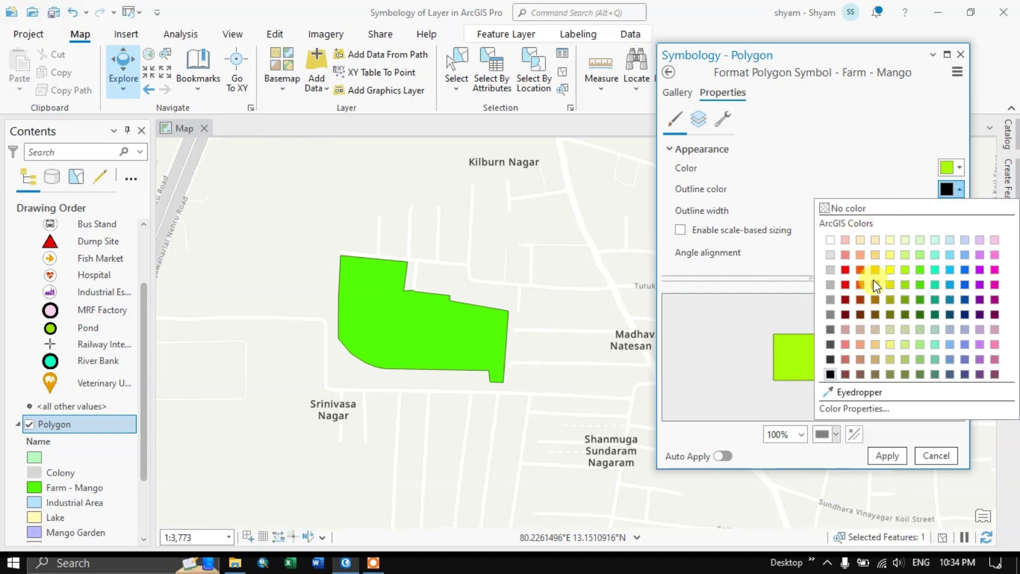
{"action": "left_click", "coordinate": [862, 313]}
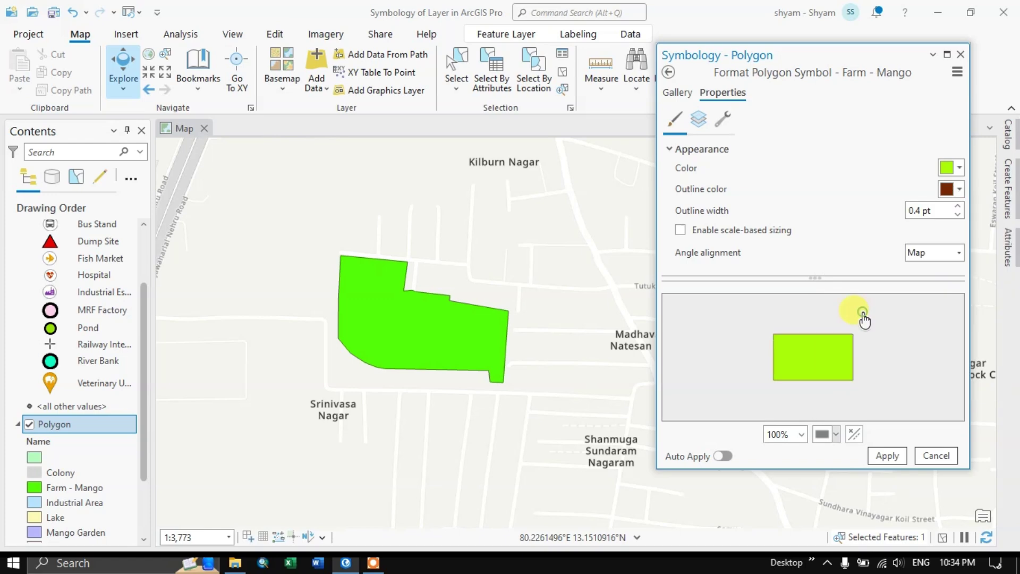
{"action": "left_click", "coordinate": [959, 205]}
{"action": "left_click", "coordinate": [959, 205]}
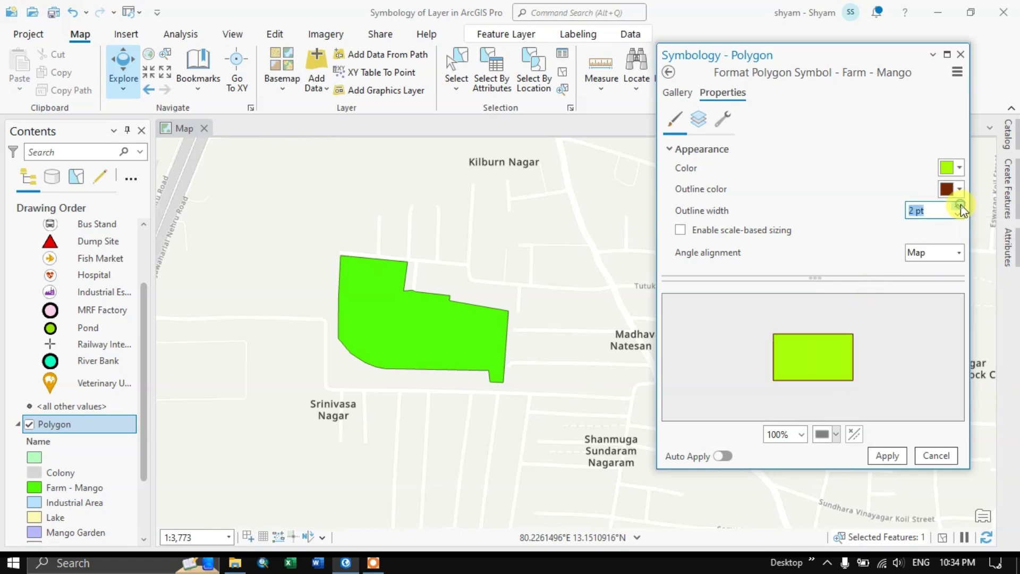
{"action": "left_click", "coordinate": [959, 206]}
{"action": "left_click", "coordinate": [959, 206]}
{"action": "left_click", "coordinate": [959, 206]}
{"action": "left_click", "coordinate": [960, 206]}
{"action": "left_click", "coordinate": [887, 455]}
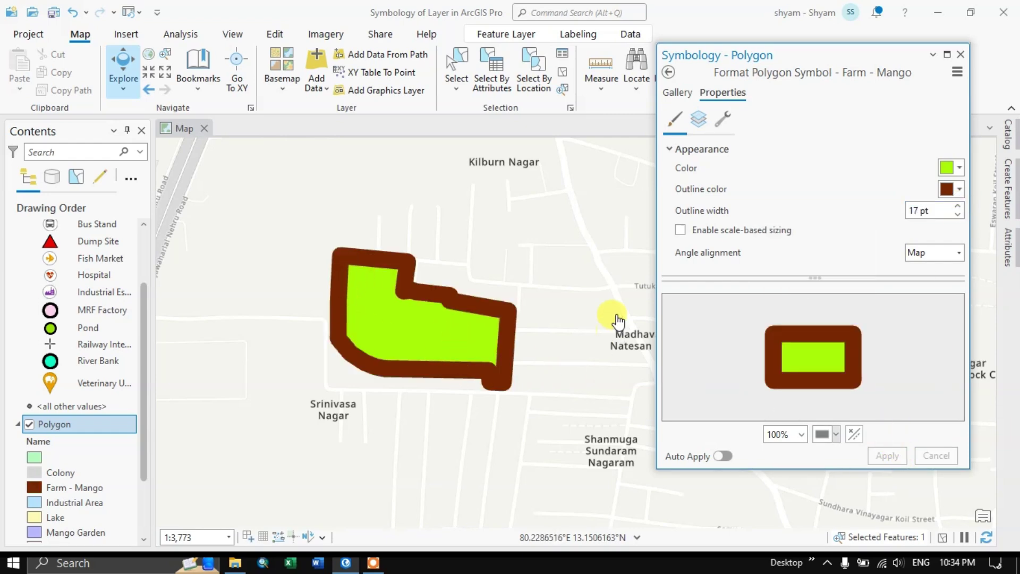
Reduce the Farm - Mango outline width to 1 pt, apply it and return to the class list
{"action": "left_click", "coordinate": [918, 212]}
{"action": "left_click", "coordinate": [915, 211]}
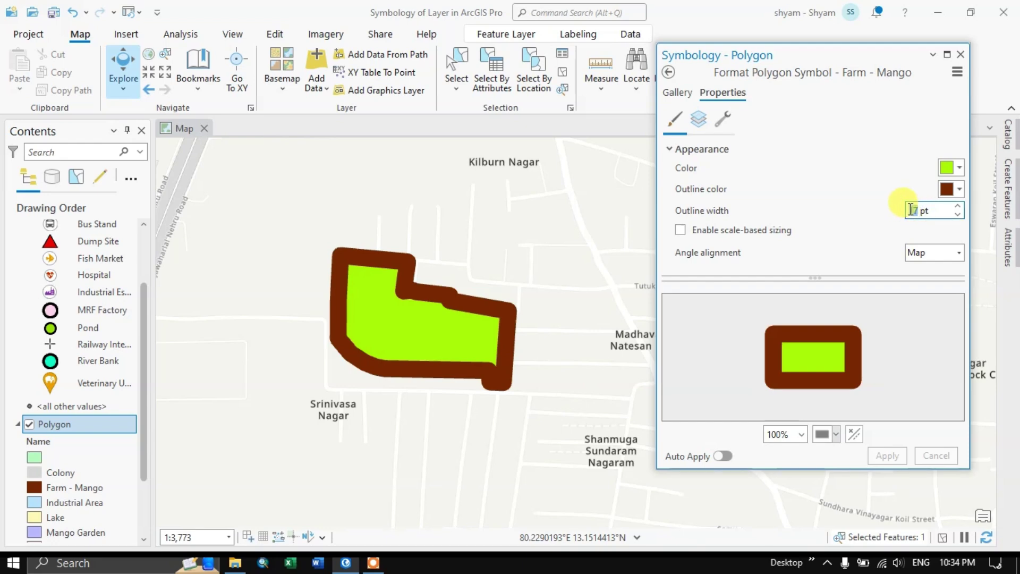
{"action": "key", "text": "Delete"}
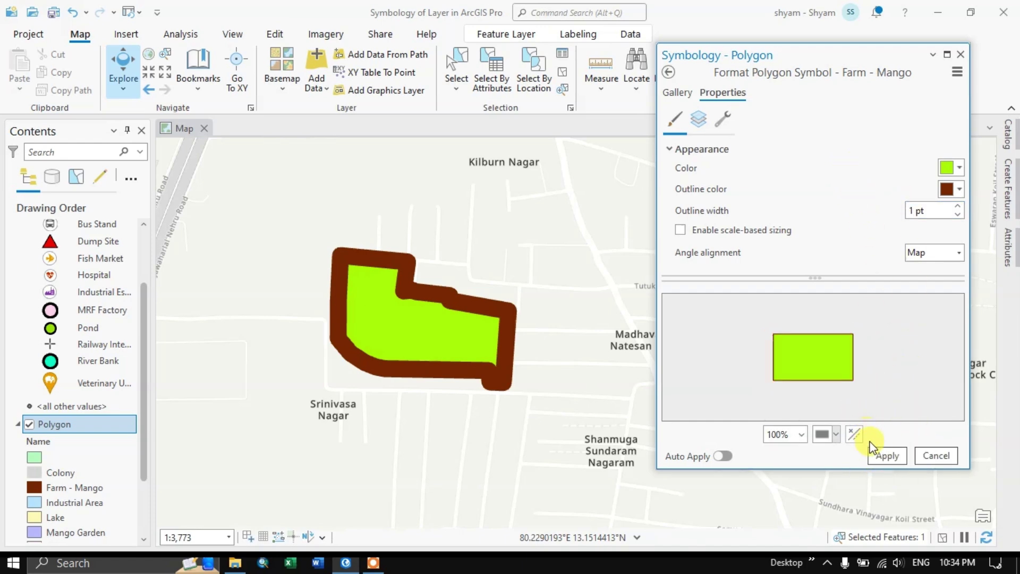
{"action": "left_click", "coordinate": [884, 450]}
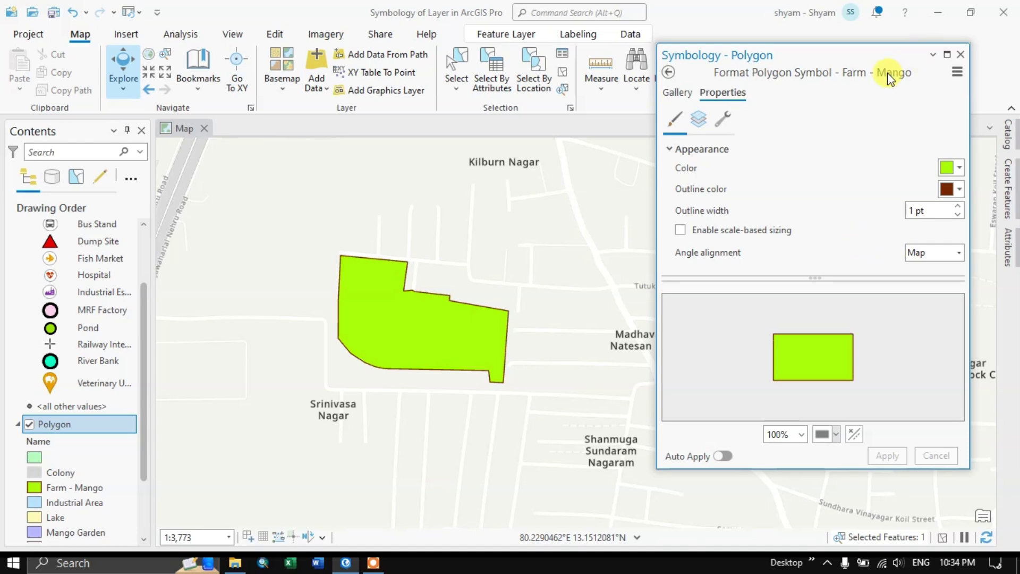
{"action": "left_click", "coordinate": [671, 72]}
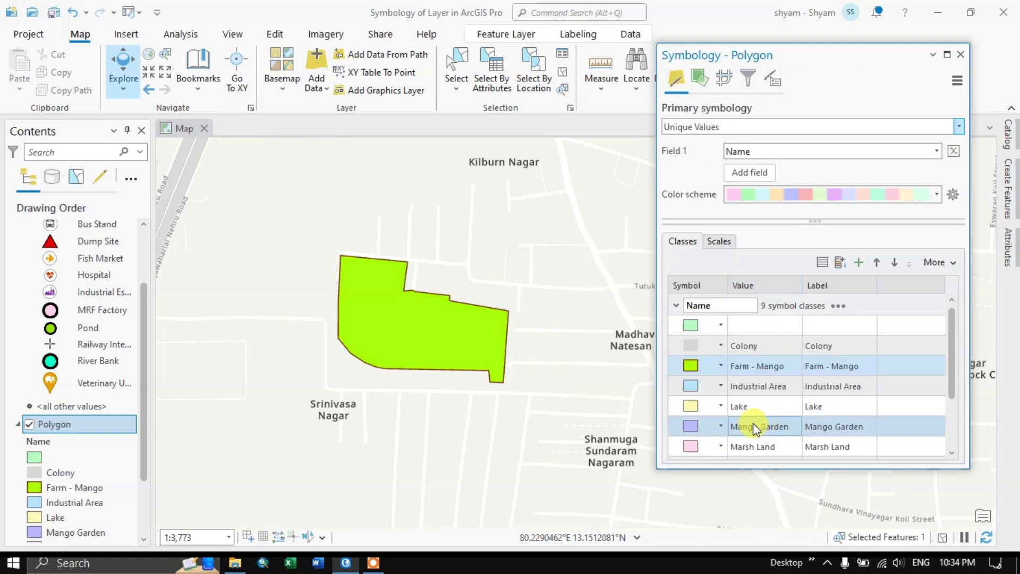
Open the Lake symbol's layers, try the Picture stroke for the outline and switch it back to Solid stroke
{"action": "left_click", "coordinate": [692, 405]}
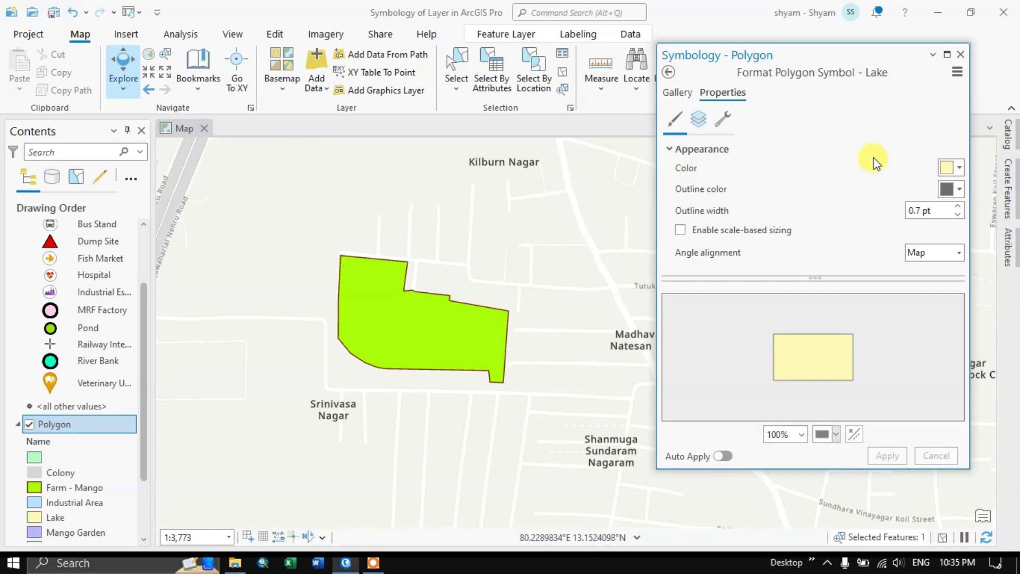
{"action": "left_click", "coordinate": [699, 124]}
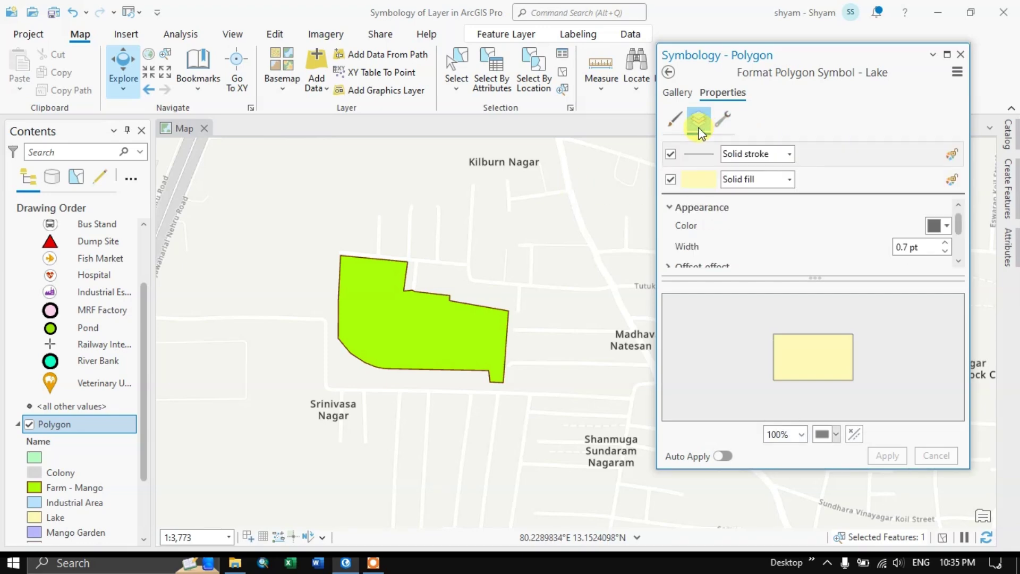
{"action": "left_click", "coordinate": [760, 156]}
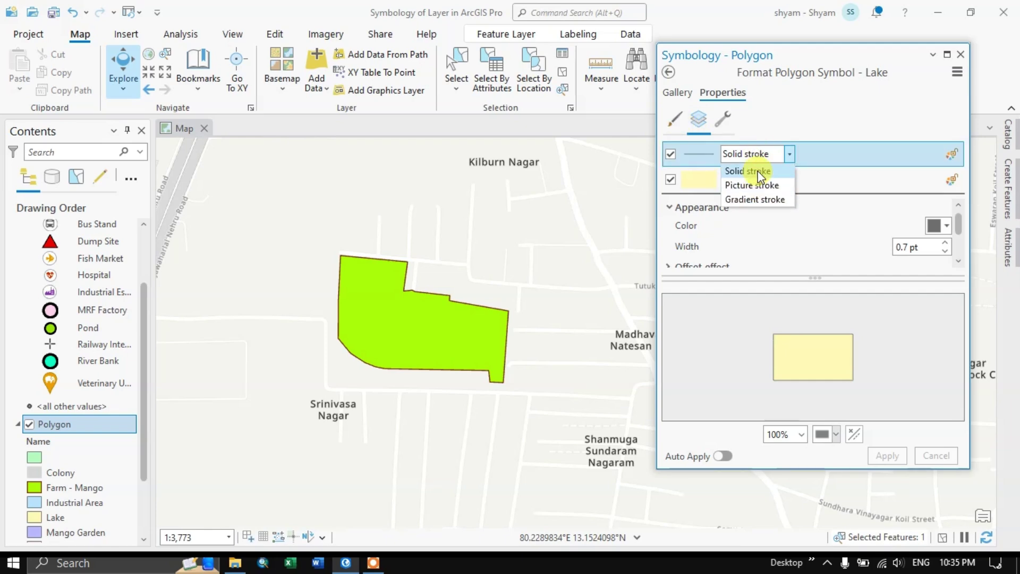
{"action": "left_click", "coordinate": [752, 184]}
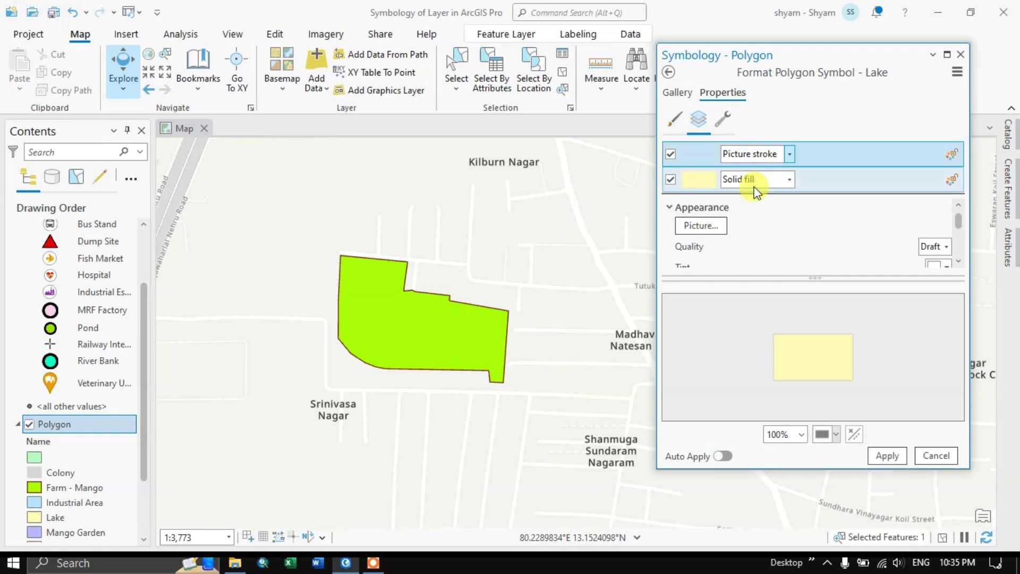
{"action": "left_click", "coordinate": [784, 156]}
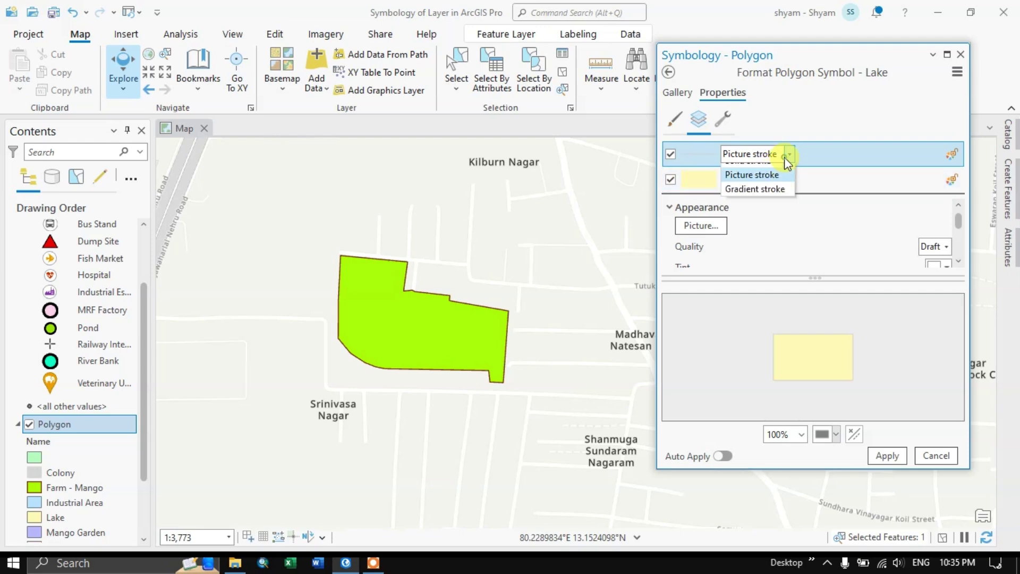
{"action": "left_click", "coordinate": [761, 171]}
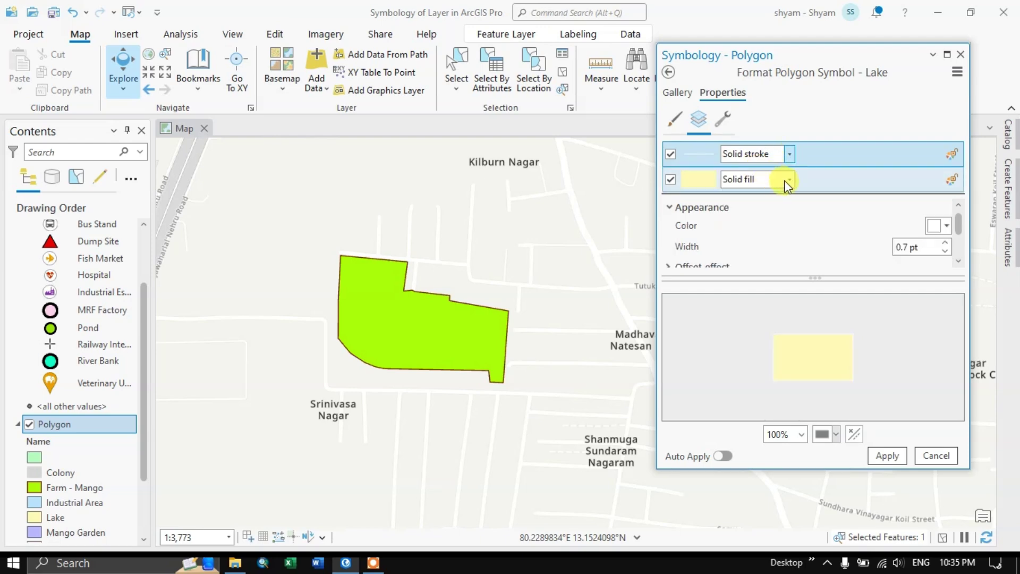
Change the Lake symbol's fill to Gradient fill with bright yellow-green as the first color, and apply it
{"action": "left_click", "coordinate": [784, 180]}
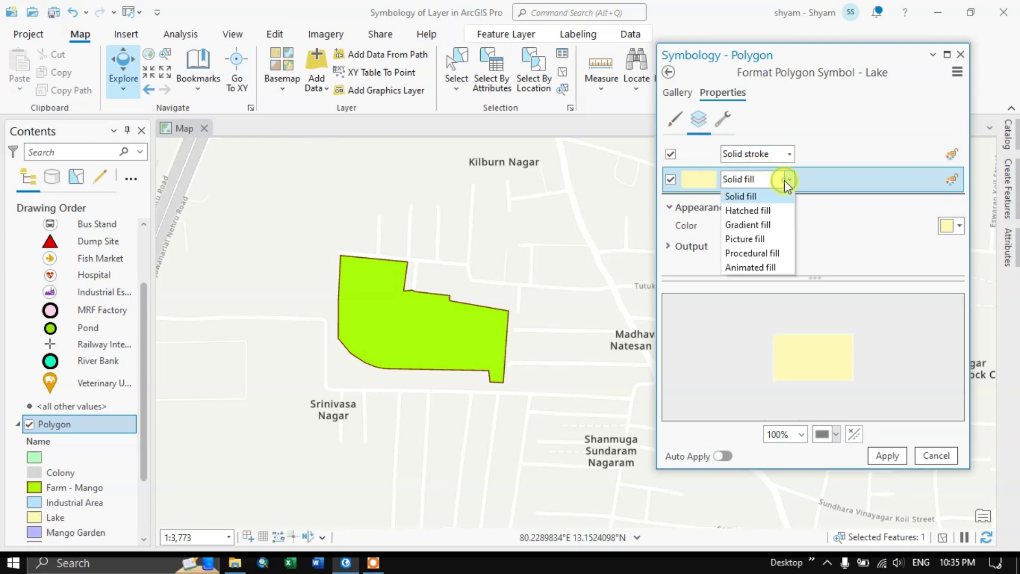
{"action": "left_click", "coordinate": [748, 224]}
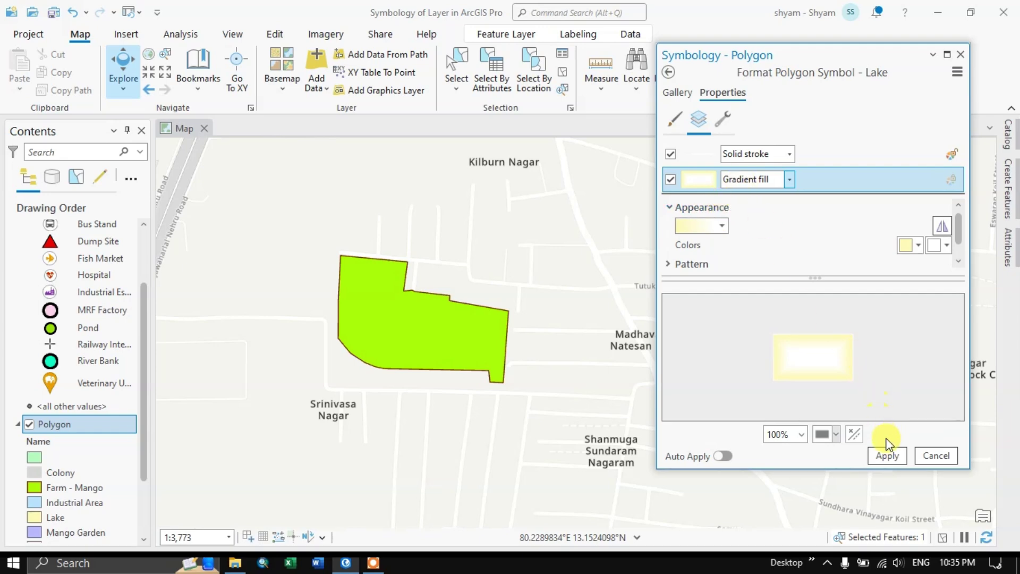
{"action": "left_click", "coordinate": [886, 454]}
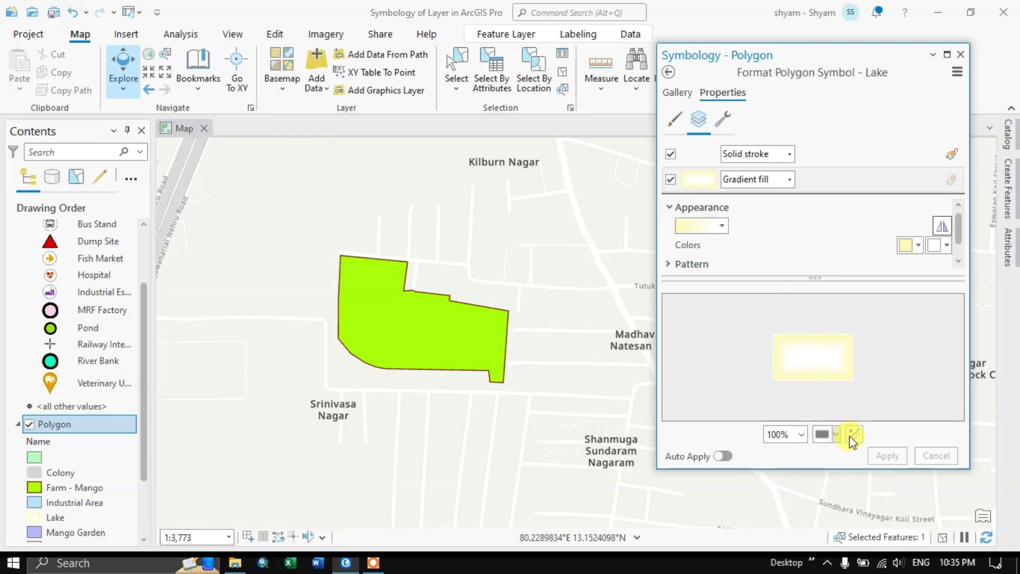
{"action": "left_click", "coordinate": [906, 246]}
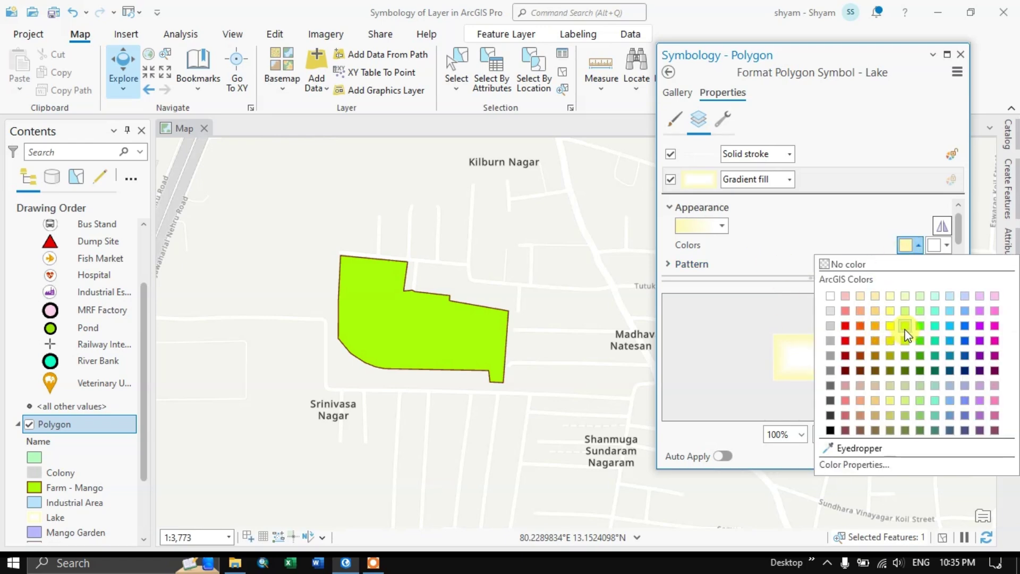
{"action": "left_click", "coordinate": [905, 328]}
{"action": "left_click", "coordinate": [888, 456]}
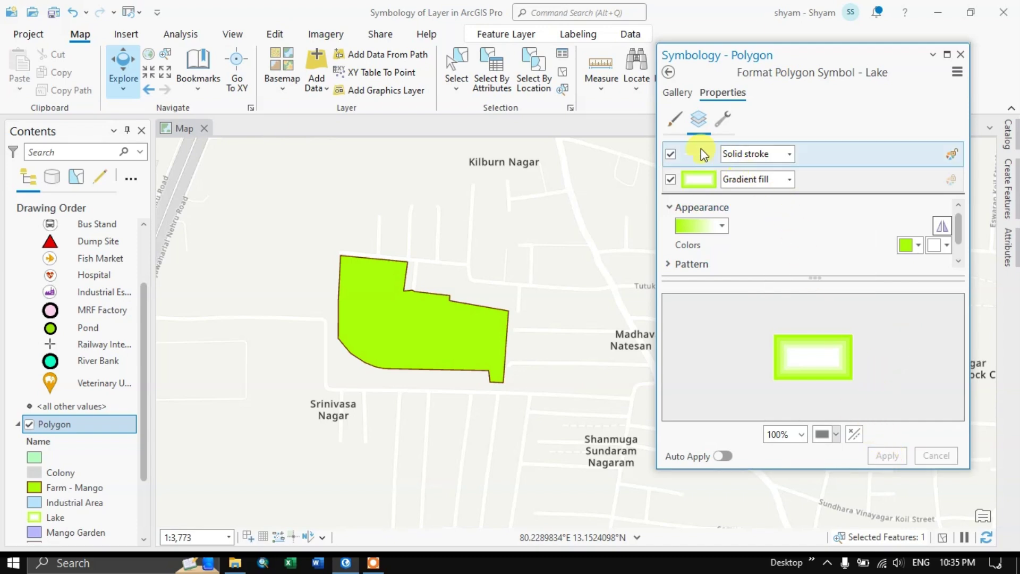
Set the Lake outline to Gradient stroke, apply it, return to the class list and check the lake on the map
{"action": "left_click", "coordinate": [739, 154]}
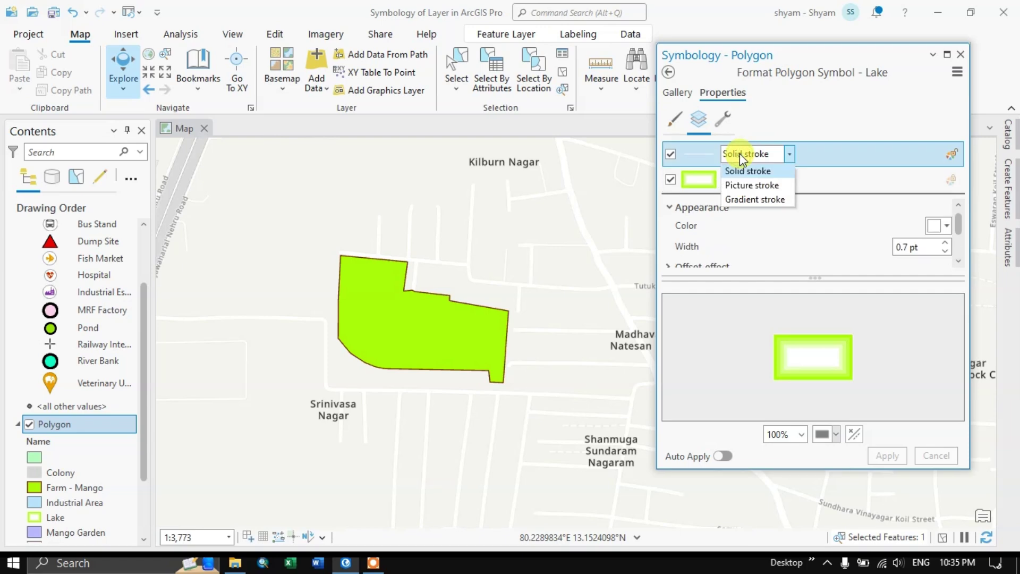
{"action": "left_click", "coordinate": [744, 178]}
{"action": "left_click", "coordinate": [740, 155]}
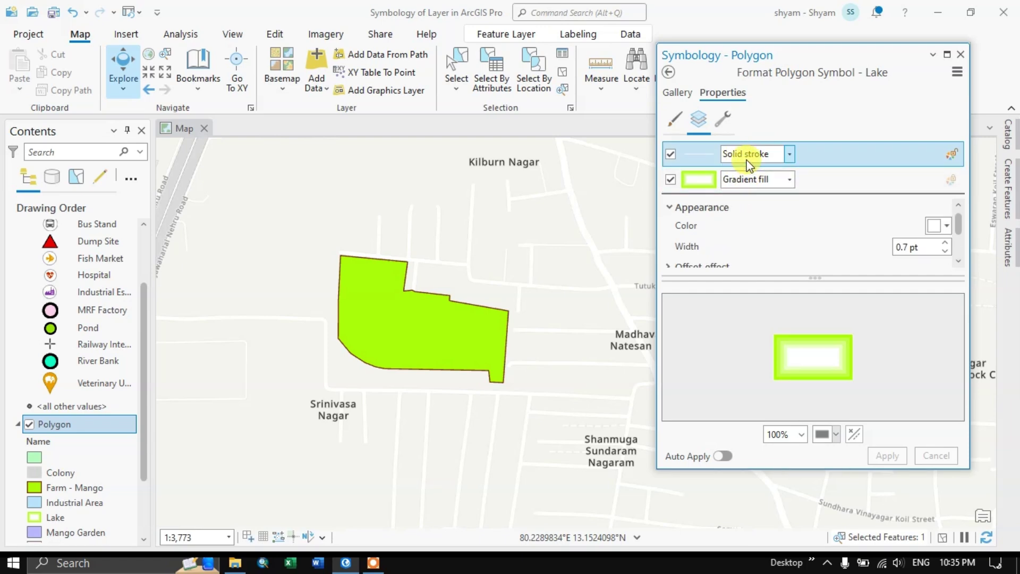
{"action": "left_click", "coordinate": [750, 154]}
{"action": "left_click", "coordinate": [750, 202]}
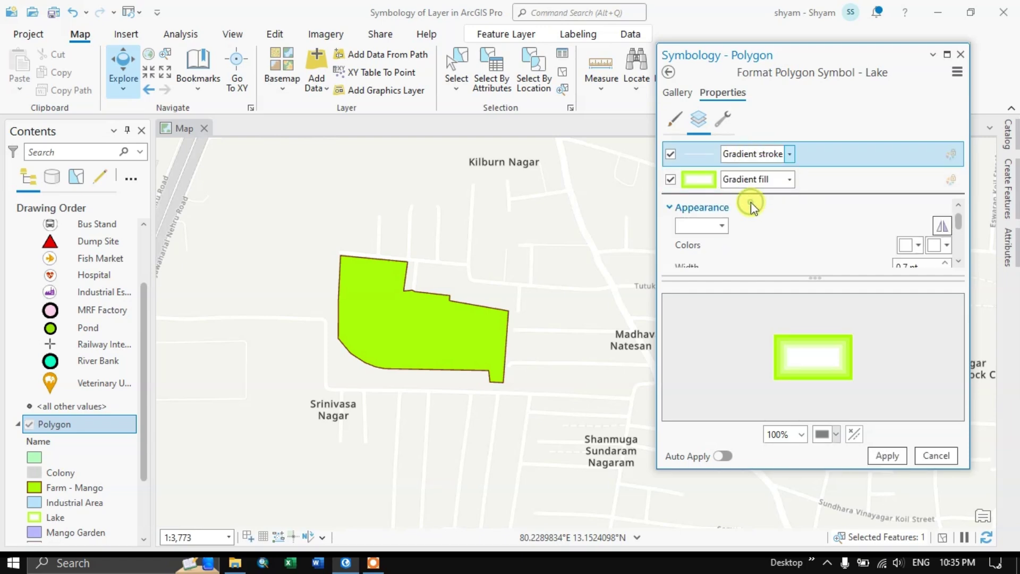
{"action": "left_click", "coordinate": [903, 455]}
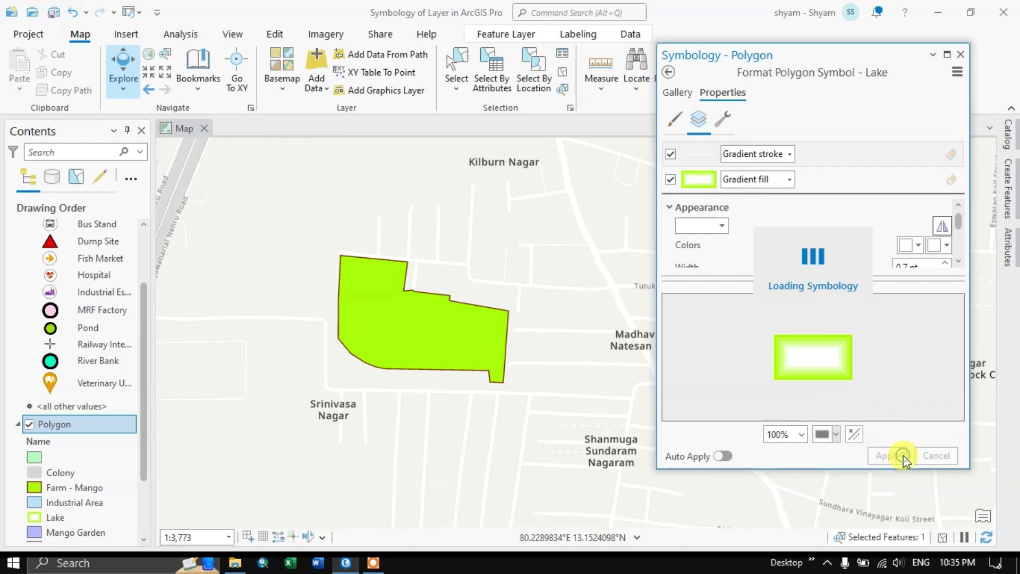
{"action": "left_click", "coordinate": [668, 77]}
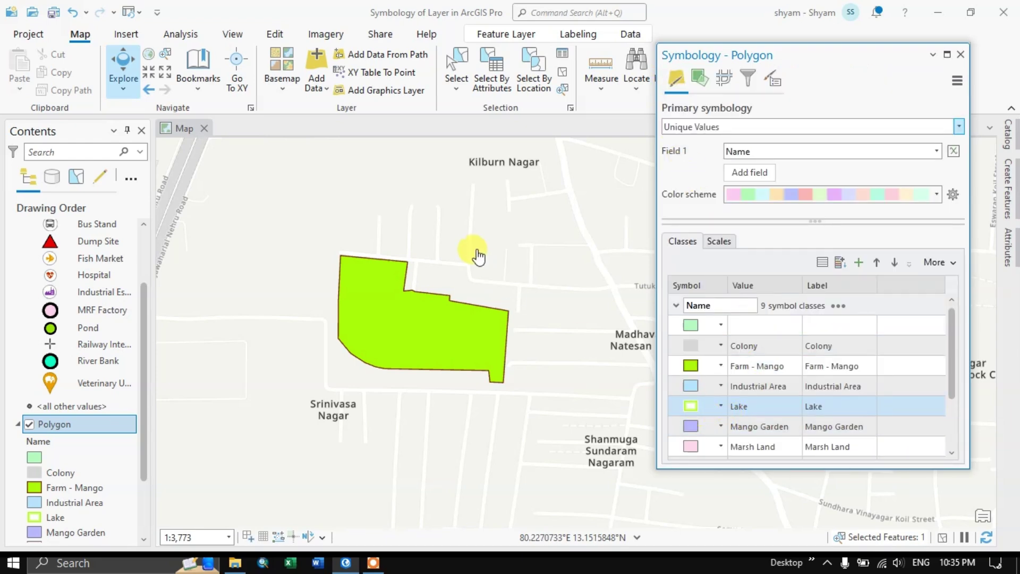
{"action": "scroll", "coordinate": [477, 256], "scroll_direction": "down", "scroll_amount": 4}
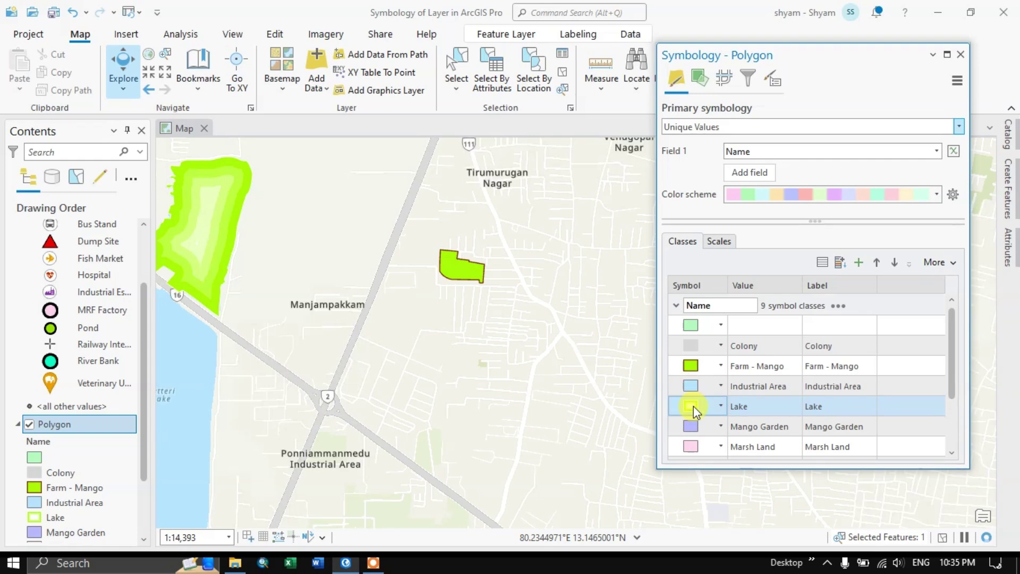
{"action": "scroll", "coordinate": [693, 406], "scroll_direction": "down", "scroll_amount": 2}
{"action": "scroll", "coordinate": [408, 264], "scroll_direction": "up", "scroll_amount": 2}
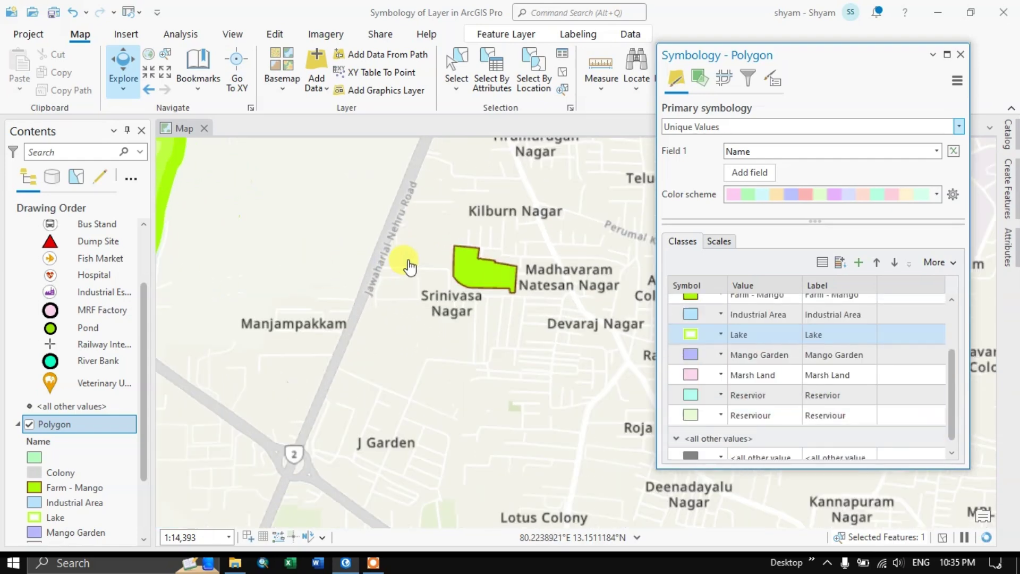
Reopen the Lake symbol, set its gradient fill's first color to bright turquoise, apply it and check the lake on the map
{"action": "scroll", "coordinate": [376, 248], "scroll_direction": "down", "scroll_amount": 4}
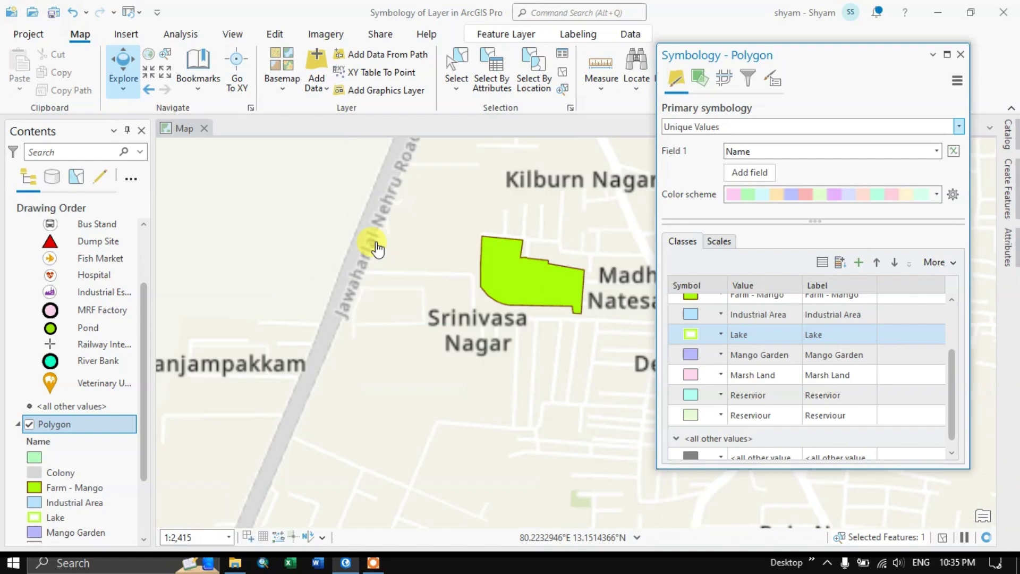
{"action": "left_click_drag", "start_coordinate": [318, 237], "coordinate": [494, 263]}
{"action": "left_click", "coordinate": [690, 334]}
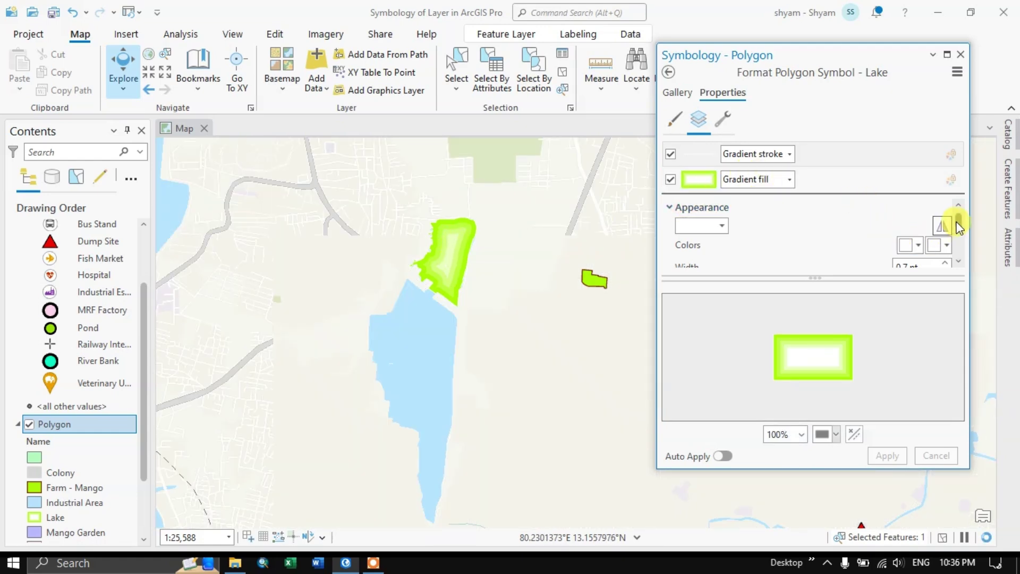
{"action": "mouse_move", "coordinate": [956, 221]}
{"action": "left_mouse_down"}
{"action": "mouse_move", "coordinate": [956, 244]}
{"action": "mouse_move", "coordinate": [951, 221]}
{"action": "left_mouse_up"}
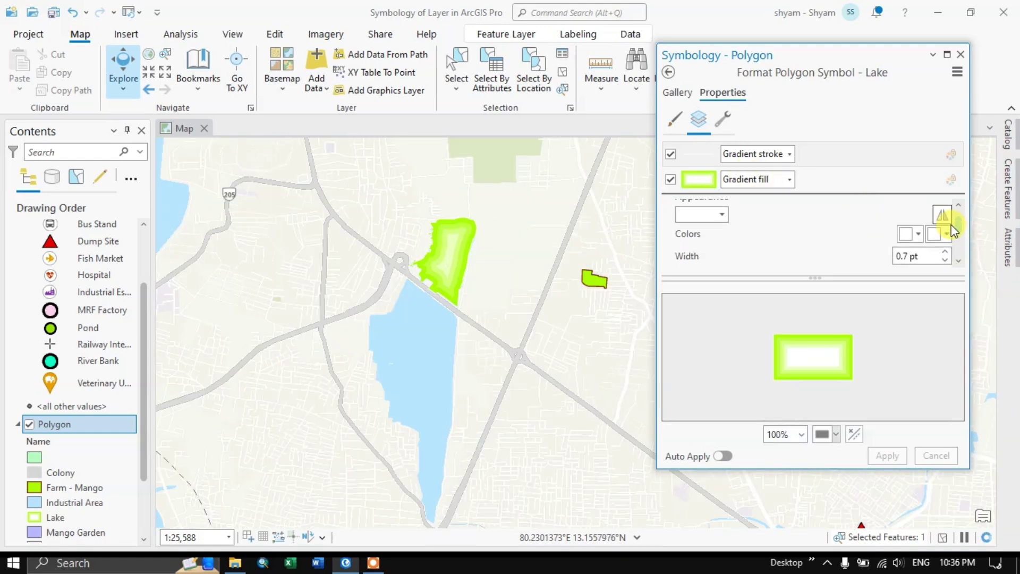
{"action": "left_click", "coordinate": [712, 177]}
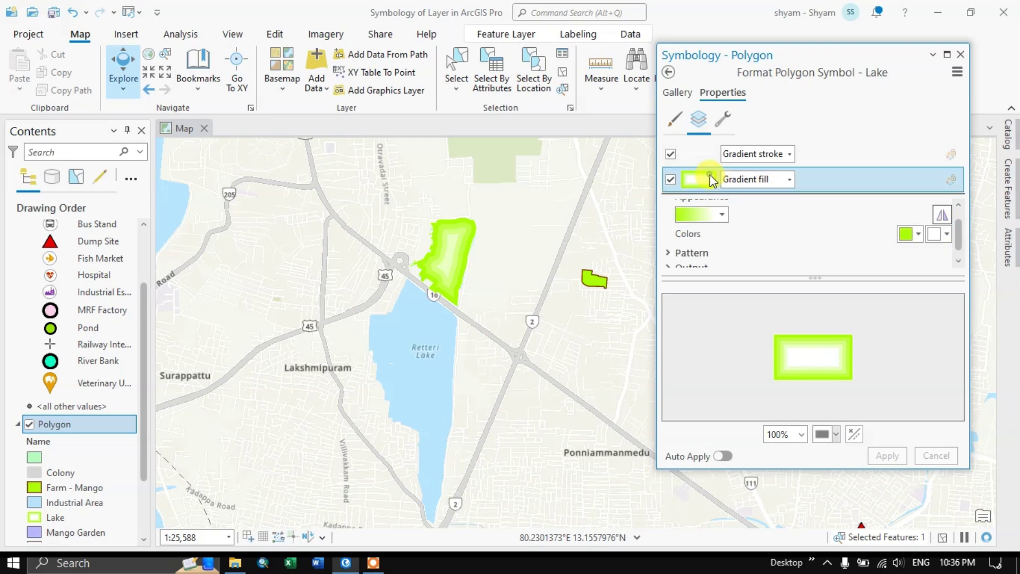
{"action": "left_click", "coordinate": [906, 234]}
{"action": "left_click", "coordinate": [934, 317]}
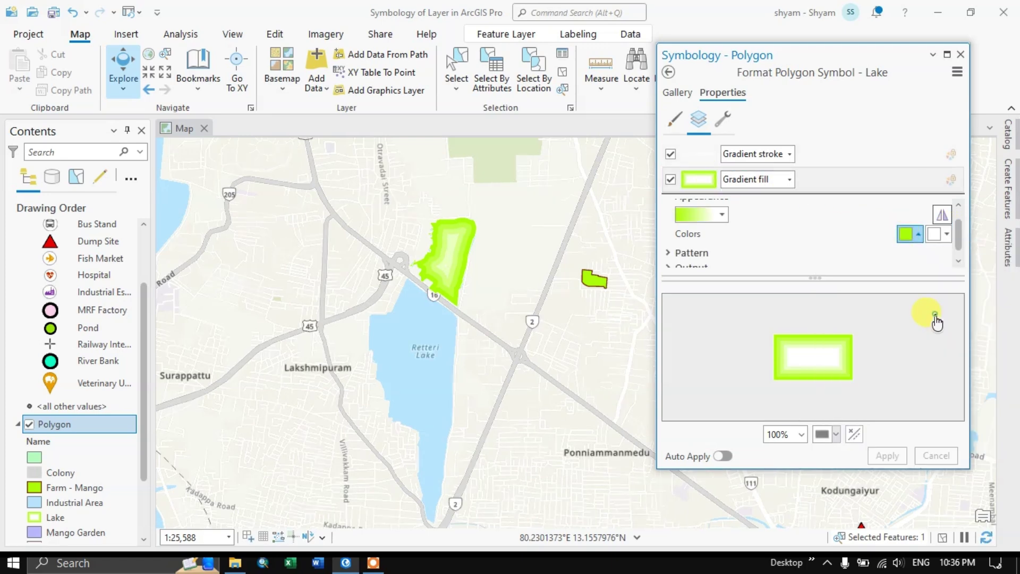
{"action": "left_click", "coordinate": [888, 457]}
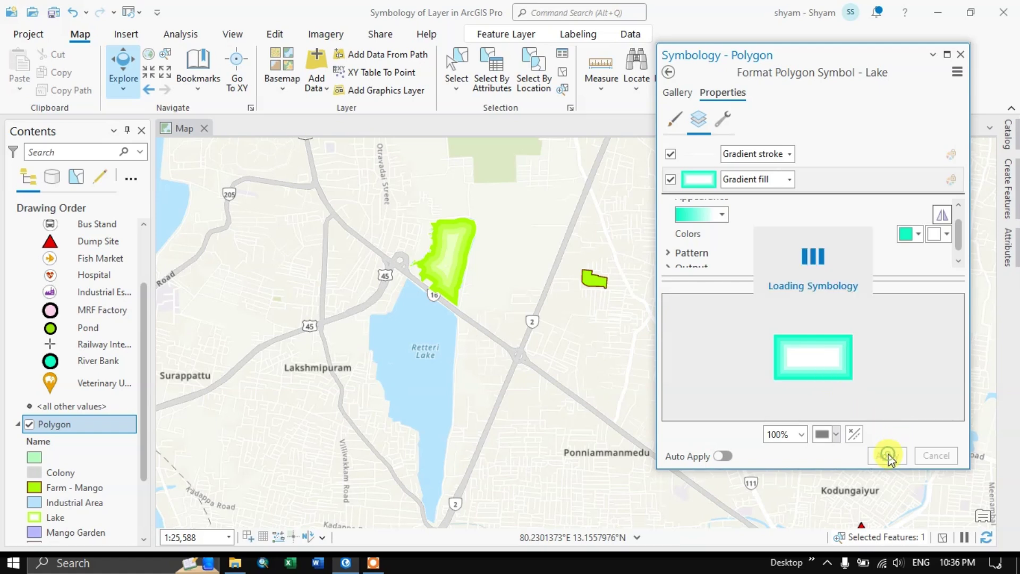
{"action": "scroll", "coordinate": [432, 241], "scroll_direction": "up", "scroll_amount": 3}
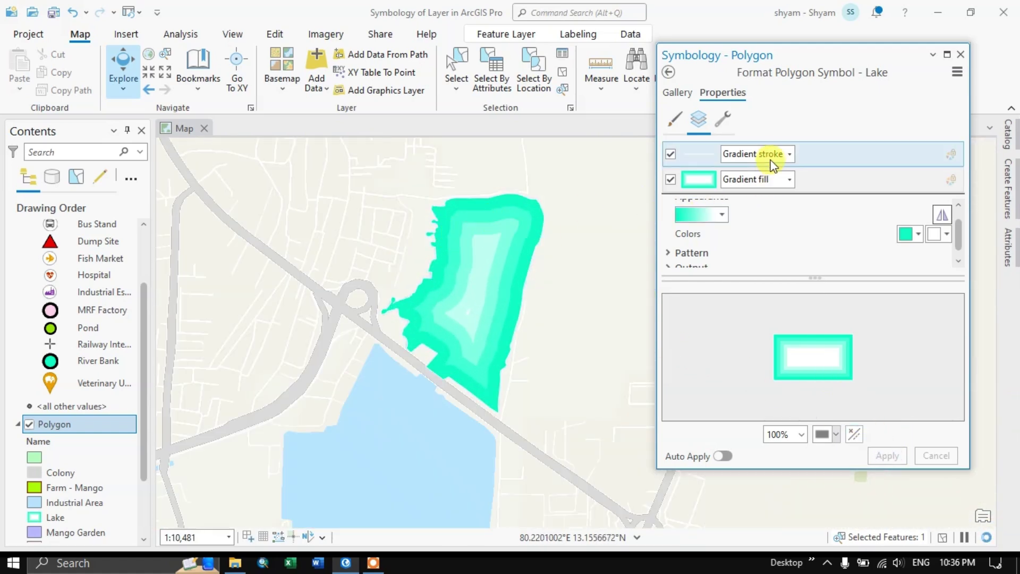
Try the Animated fill with the Water fill type on the Lake symbol and apply it
{"action": "left_click", "coordinate": [788, 179]}
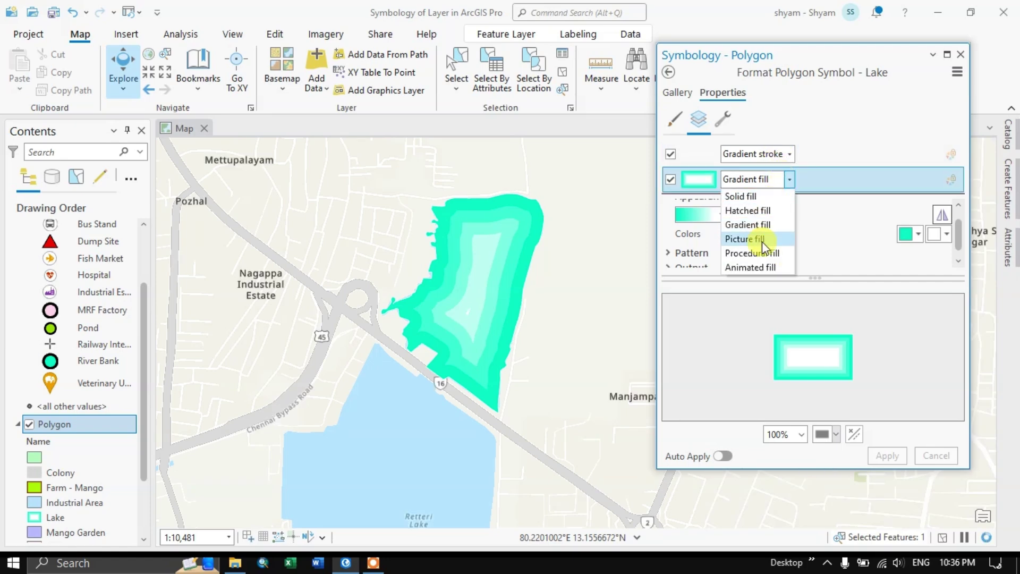
{"action": "left_click", "coordinate": [767, 268]}
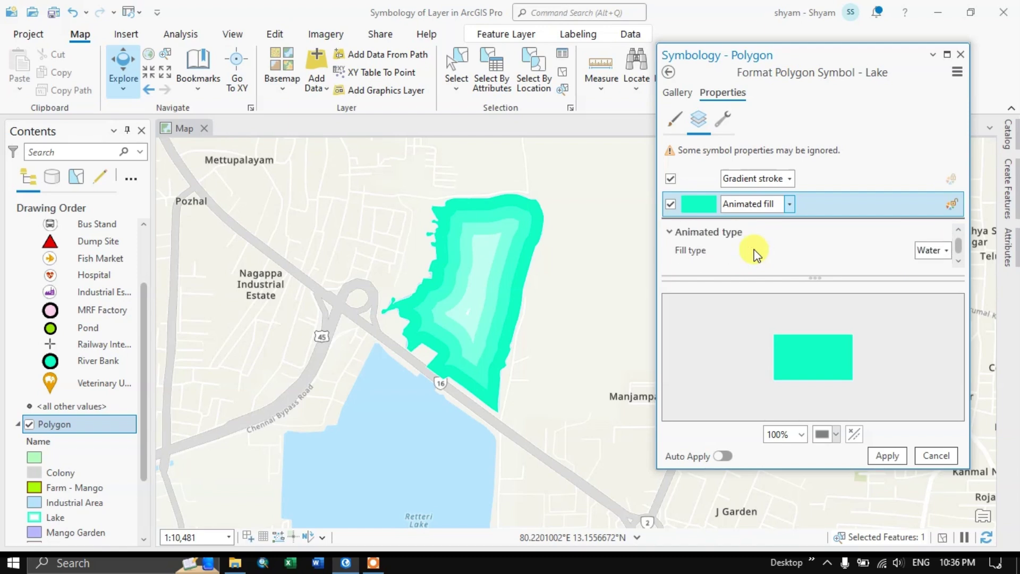
{"action": "left_click", "coordinate": [928, 250]}
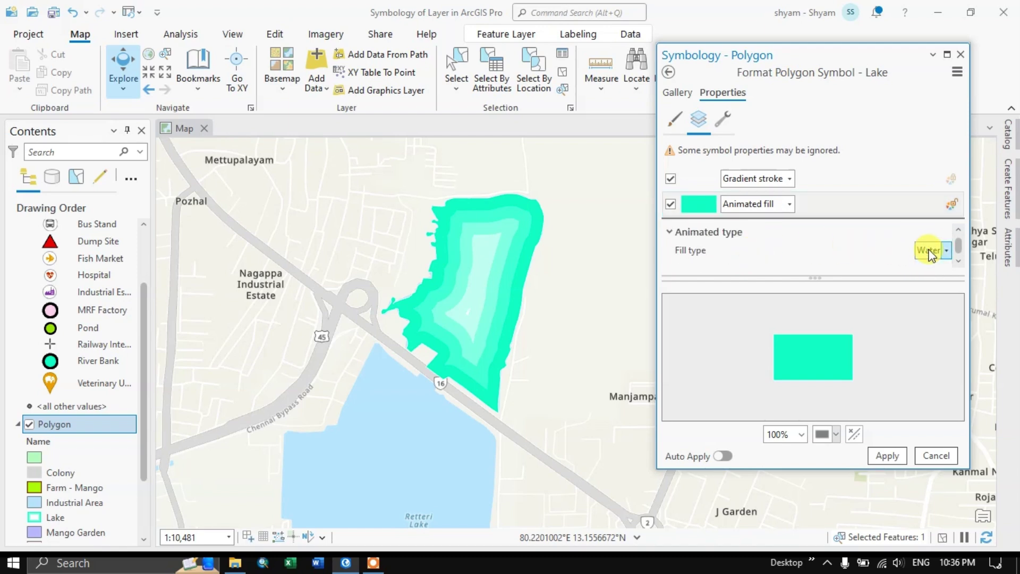
{"action": "left_click", "coordinate": [885, 455]}
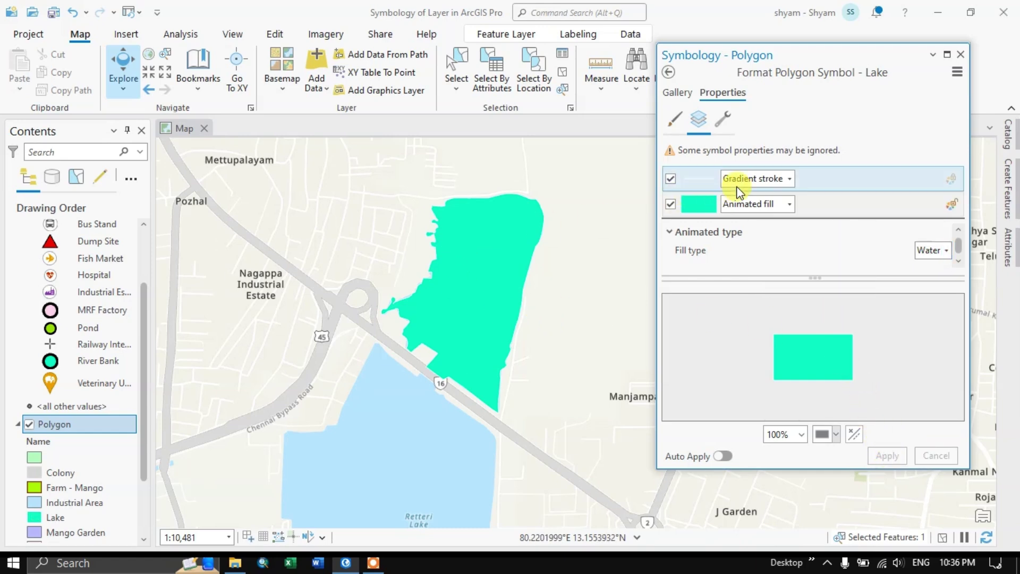
Change the Lake fill to Hatched fill with the black dashed hatch line symbol, and apply it
{"action": "left_click", "coordinate": [754, 179]}
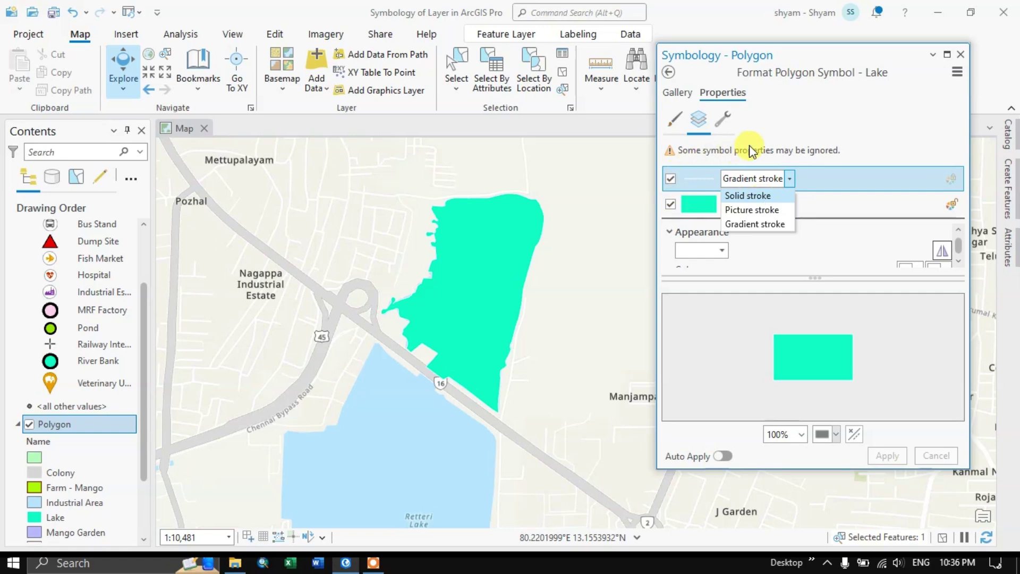
{"action": "left_click", "coordinate": [761, 204]}
{"action": "left_click", "coordinate": [759, 203]}
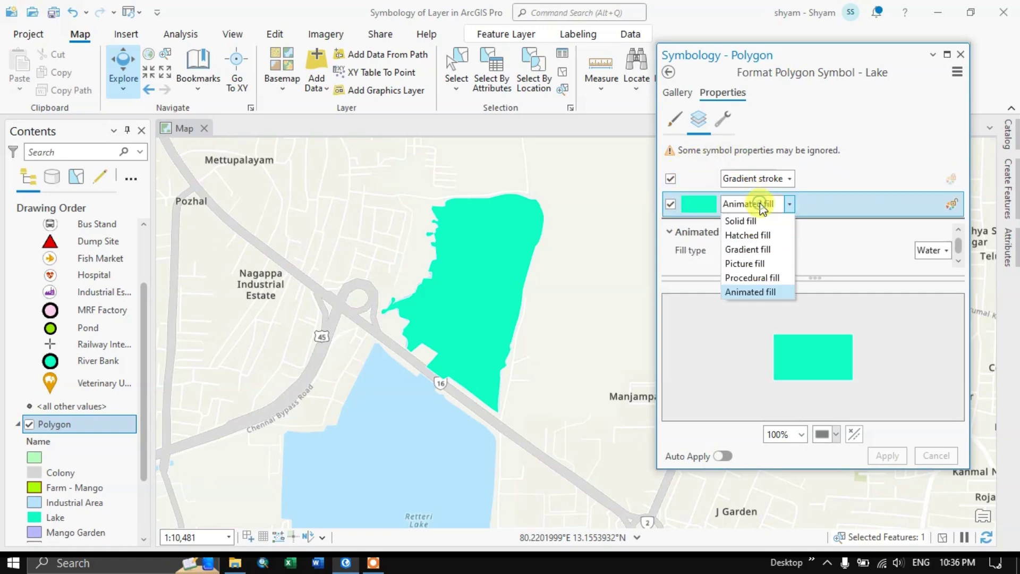
{"action": "left_click", "coordinate": [761, 236]}
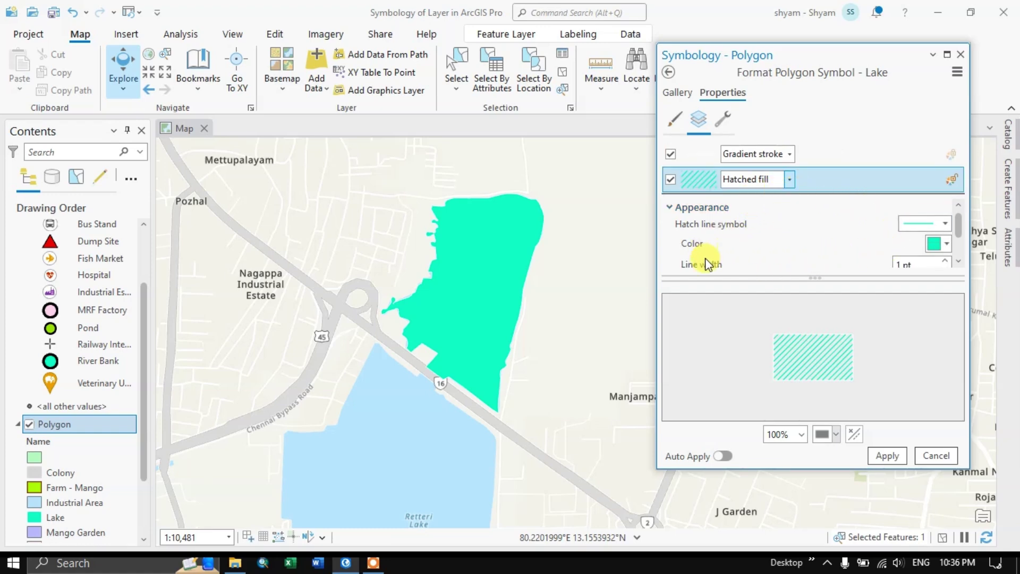
{"action": "left_click_drag", "start_coordinate": [732, 277], "coordinate": [735, 351]}
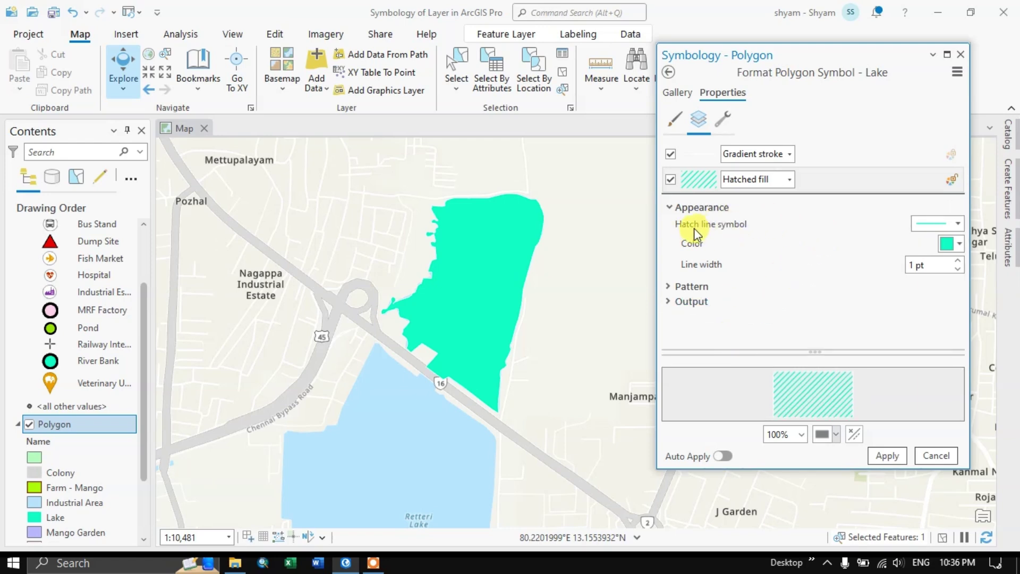
{"action": "left_click", "coordinate": [959, 223]}
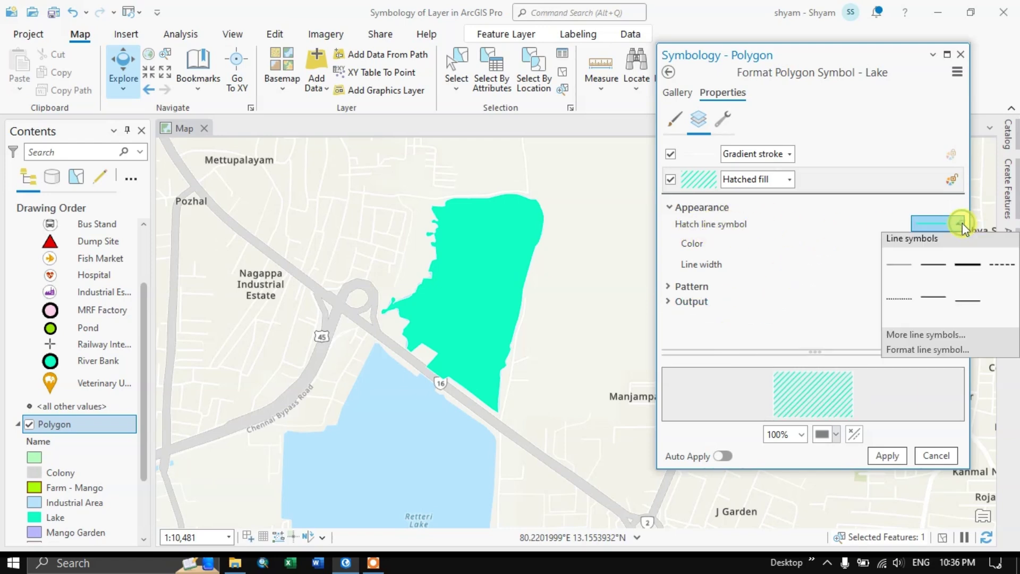
{"action": "left_click", "coordinate": [999, 265]}
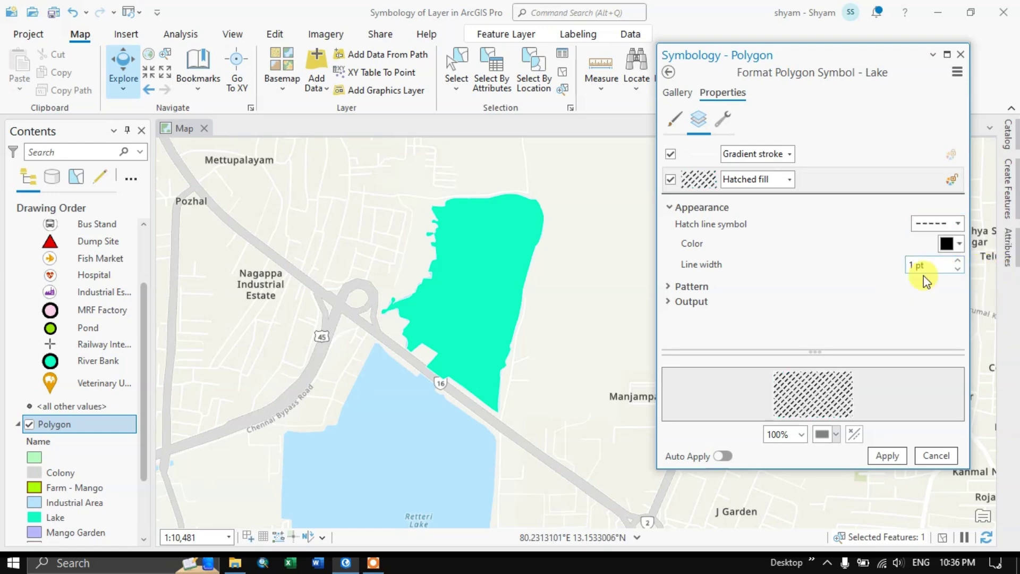
{"action": "left_click", "coordinate": [902, 456]}
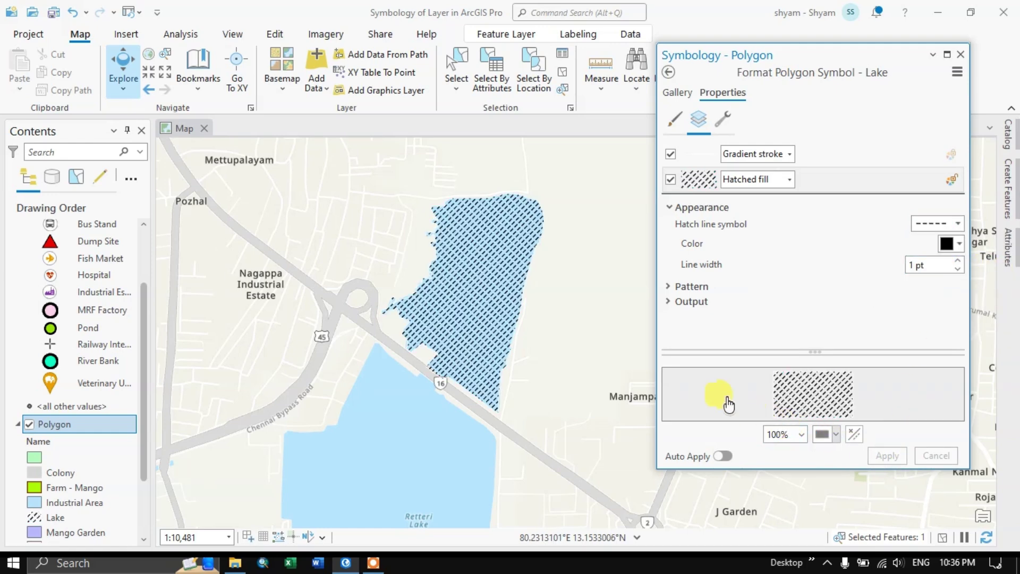
Switch the Lake hatch line symbol to the fine dotted line and apply it
{"action": "left_click", "coordinate": [954, 227]}
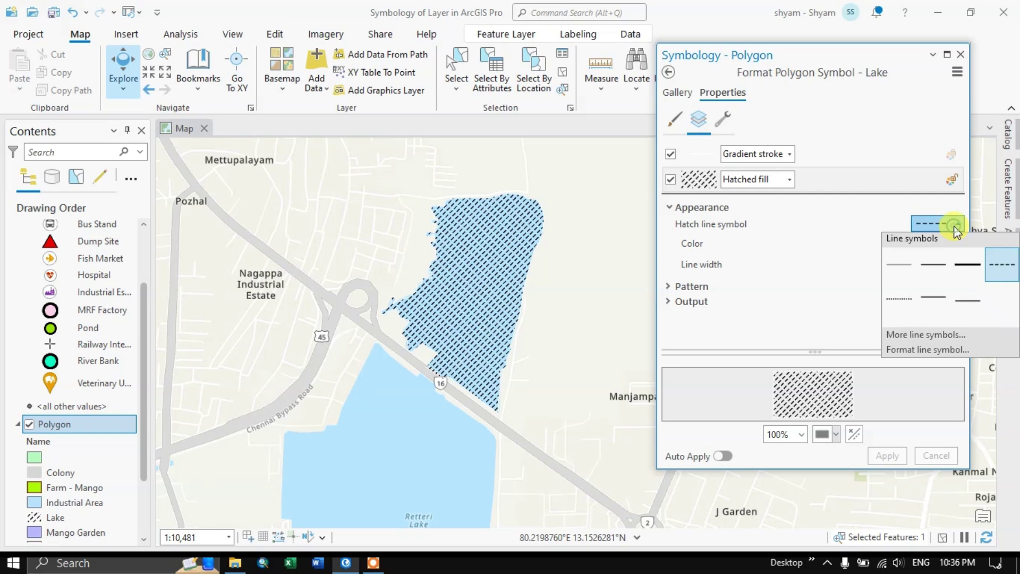
{"action": "left_click", "coordinate": [898, 299]}
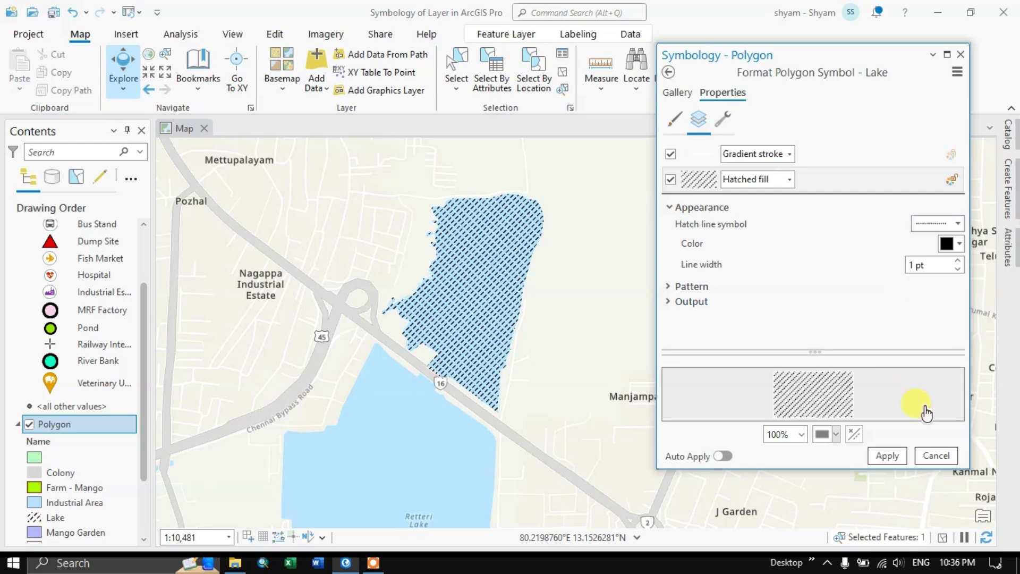
{"action": "left_click", "coordinate": [888, 456]}
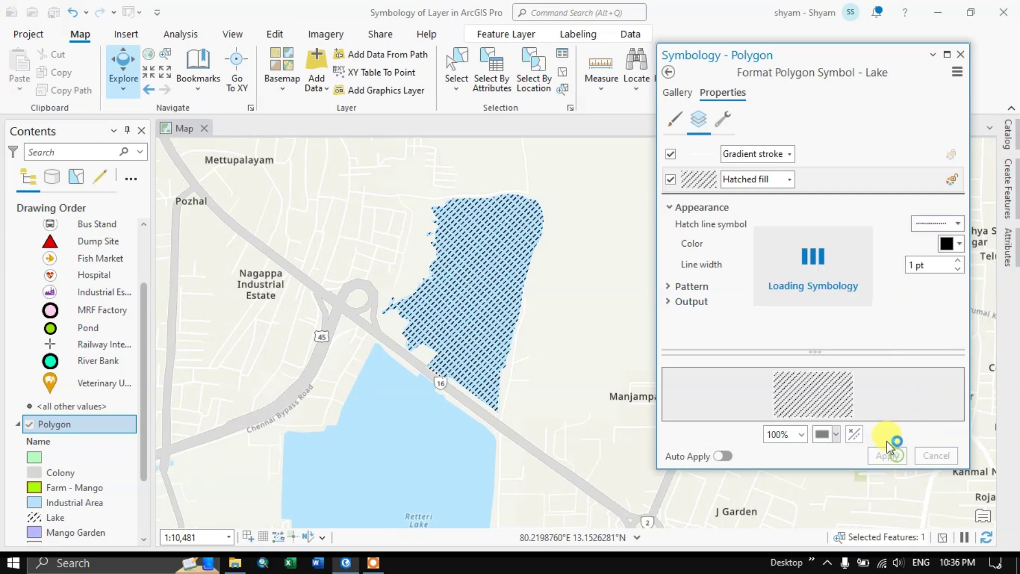
Set the Lake hatch pattern's angle to 90° and apply it
{"action": "left_click", "coordinate": [673, 287]}
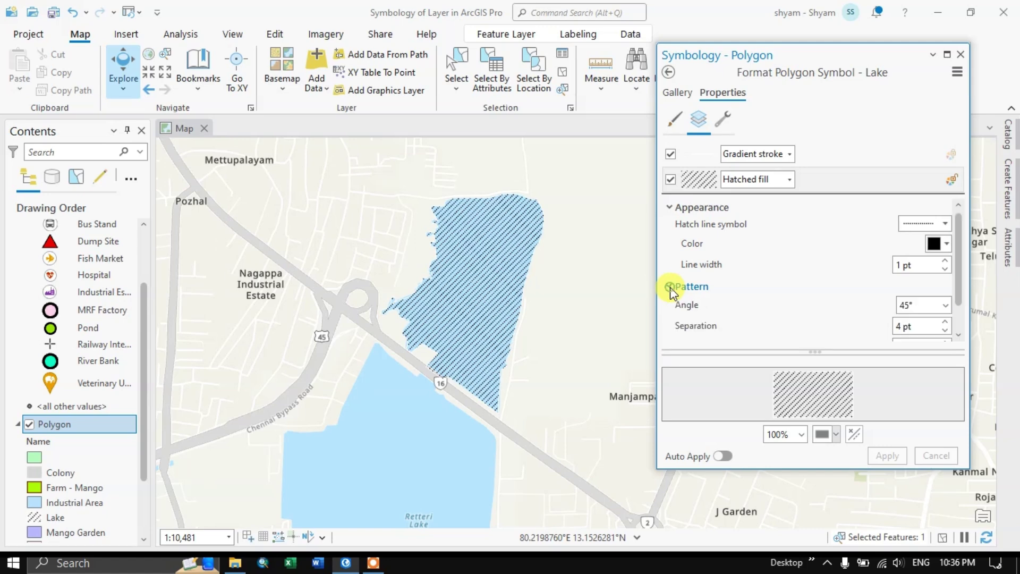
{"action": "left_click", "coordinate": [915, 306]}
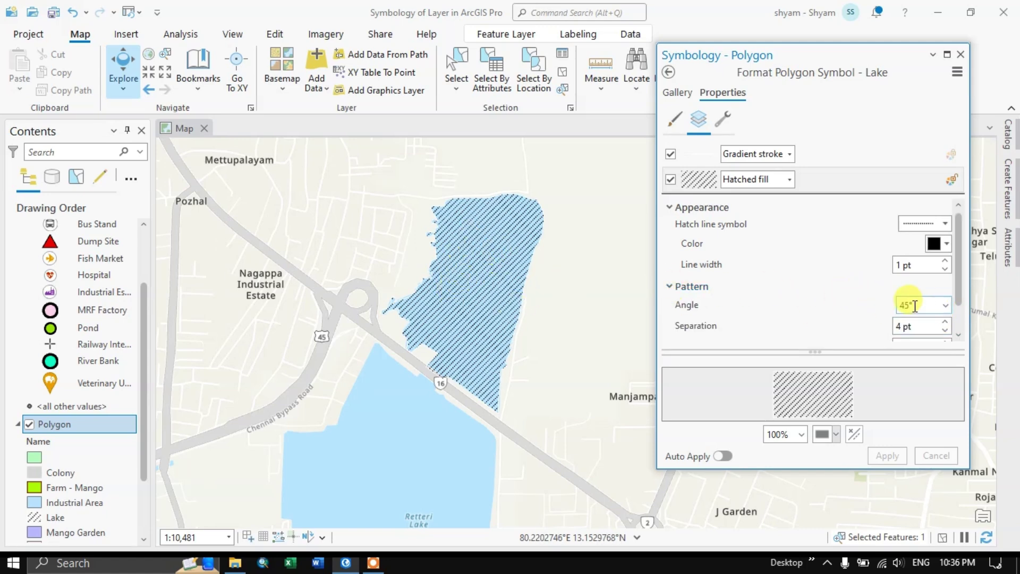
{"action": "double_click", "coordinate": [913, 305]}
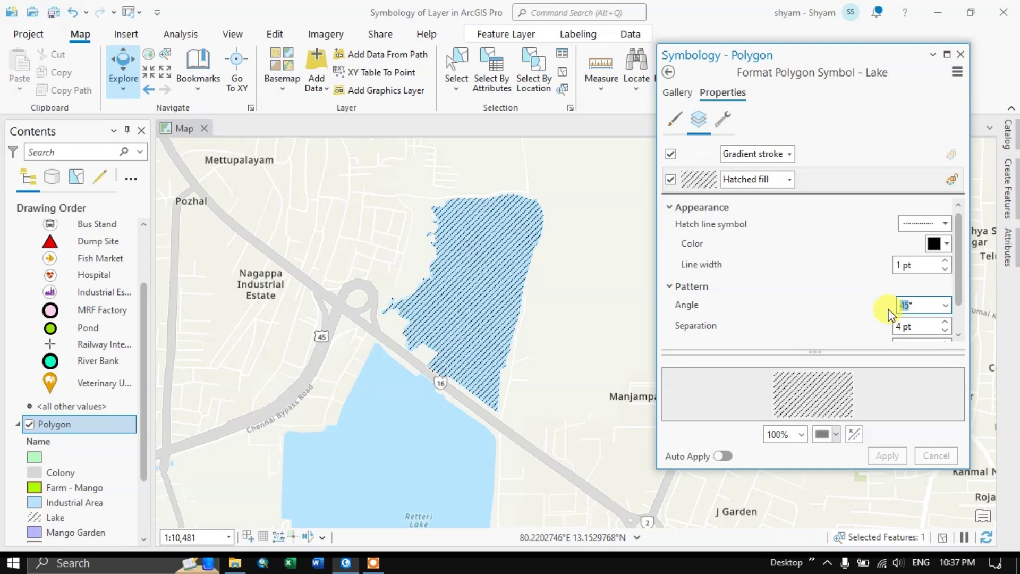
{"action": "key", "text": "Return"}
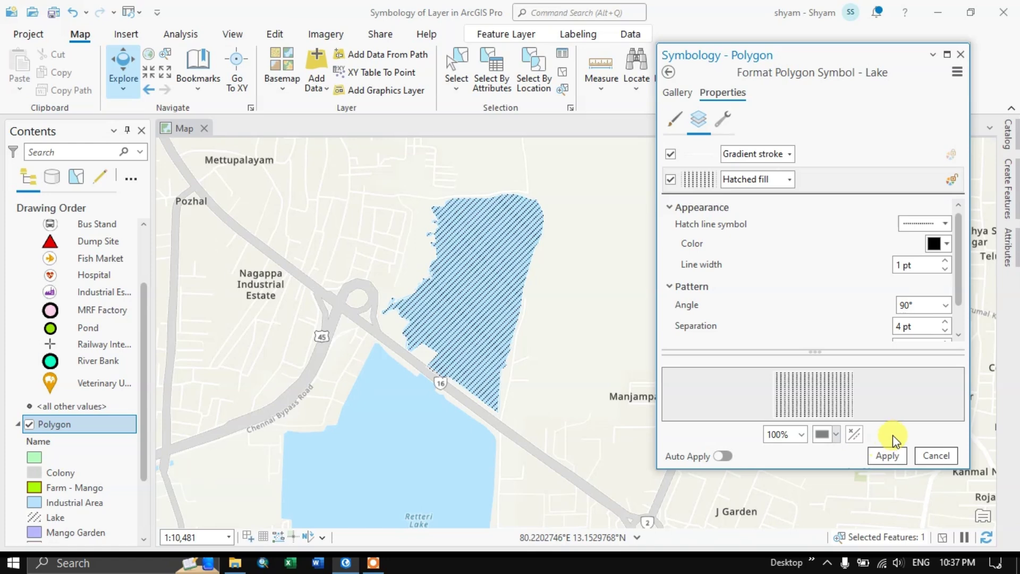
{"action": "left_click", "coordinate": [896, 457]}
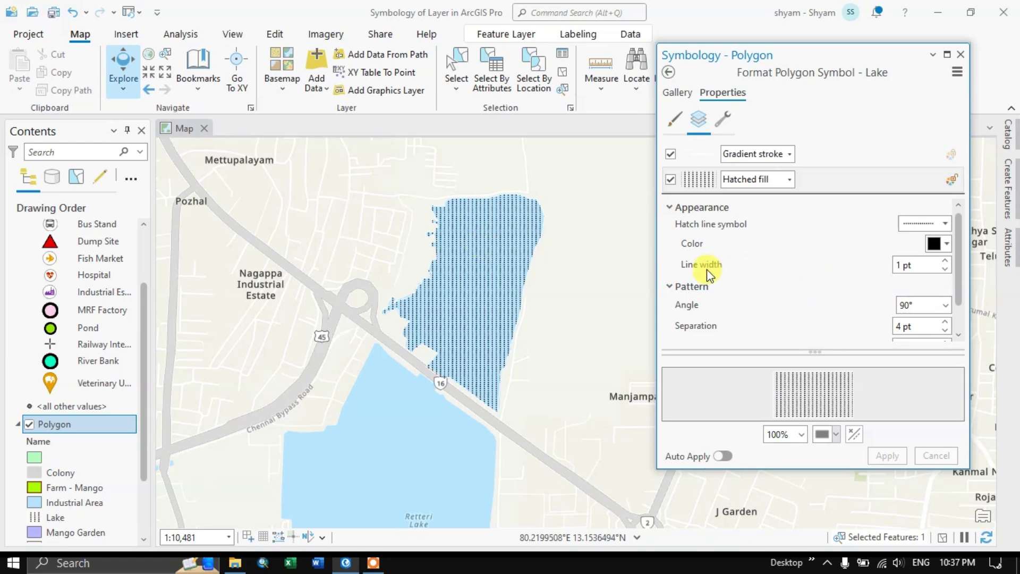
Set the Lake hatch pattern's separation to 8 pt and apply it
{"action": "left_click", "coordinate": [943, 322]}
{"action": "left_click", "coordinate": [943, 322]}
{"action": "left_click", "coordinate": [943, 321]}
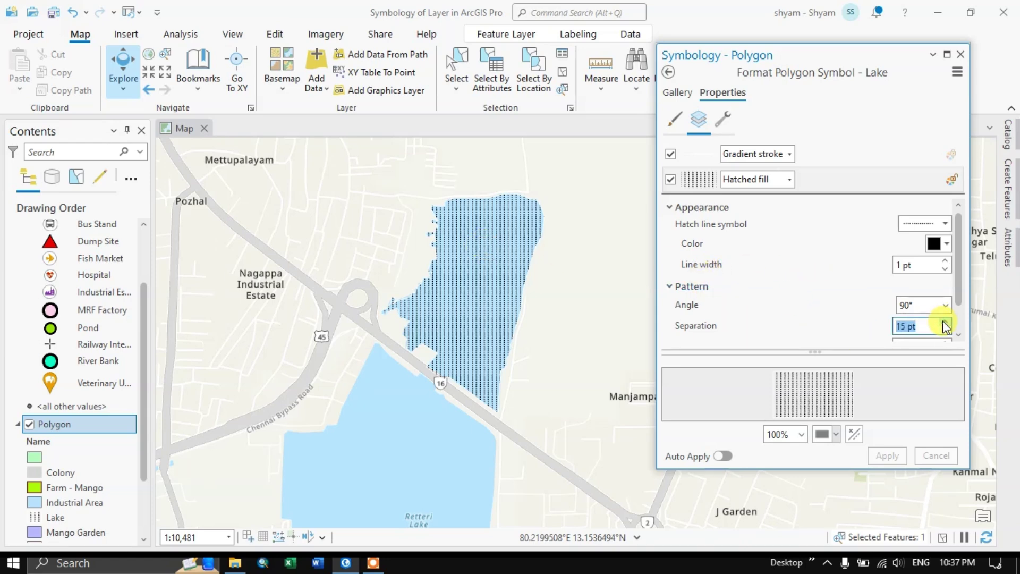
{"action": "left_click", "coordinate": [945, 323]}
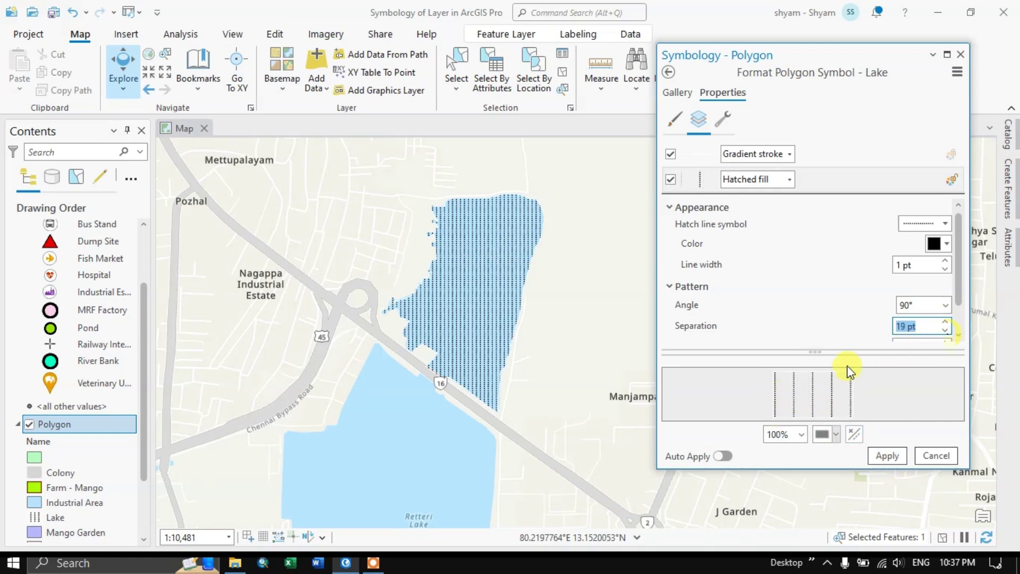
{"action": "left_click", "coordinate": [947, 332]}
{"action": "left_click", "coordinate": [875, 452]}
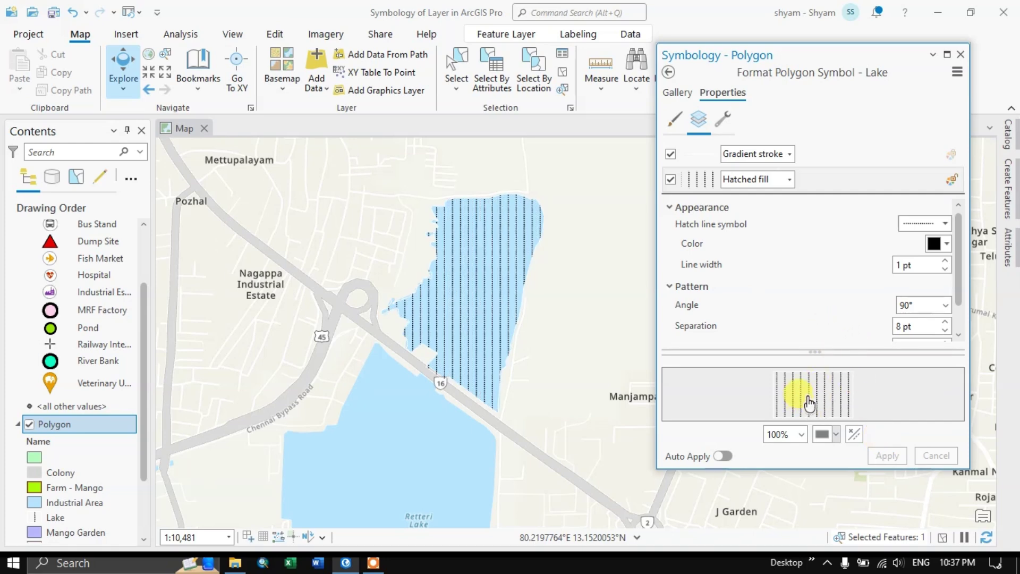
Try Procedural fill on the Lake symbol, switch to a gray Solid fill instead and apply it
{"action": "left_click", "coordinate": [777, 183]}
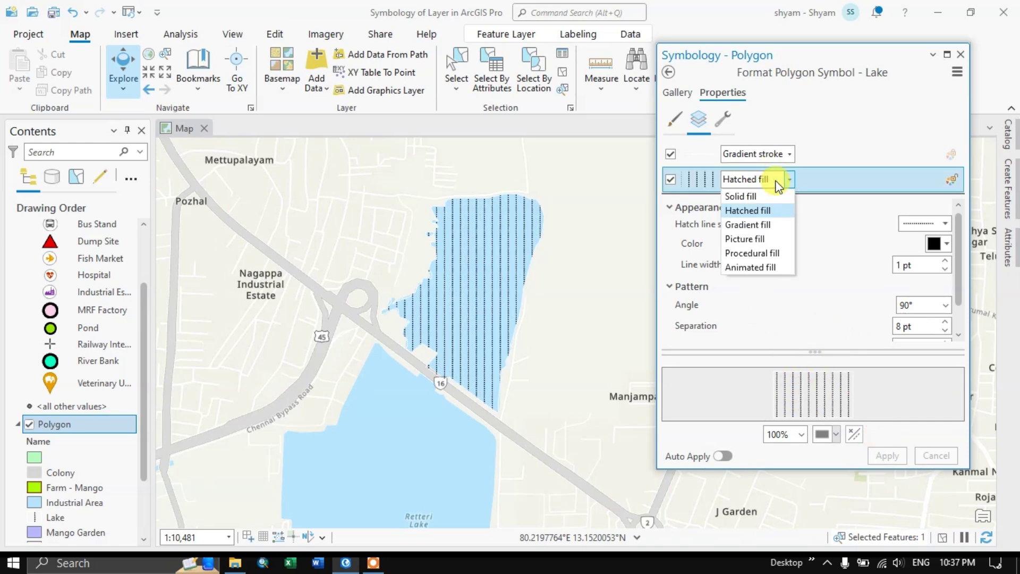
{"action": "left_click", "coordinate": [775, 255]}
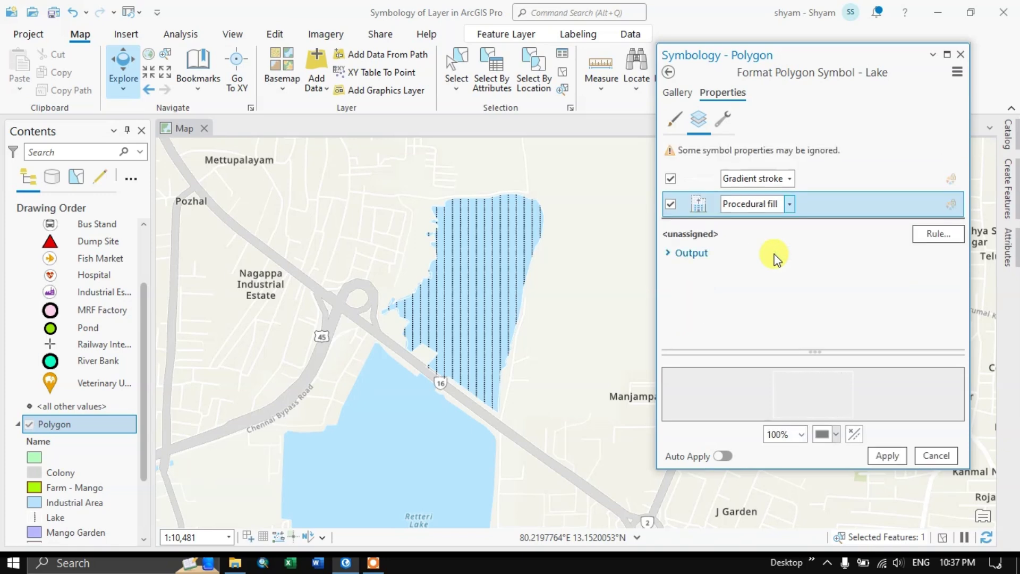
{"action": "left_click", "coordinate": [789, 203]}
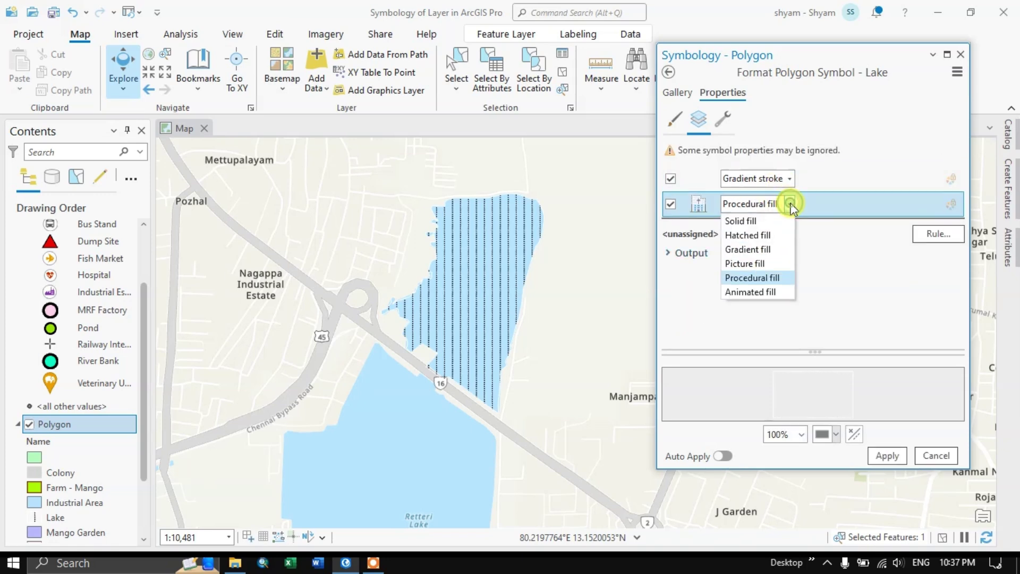
{"action": "left_click", "coordinate": [811, 178]}
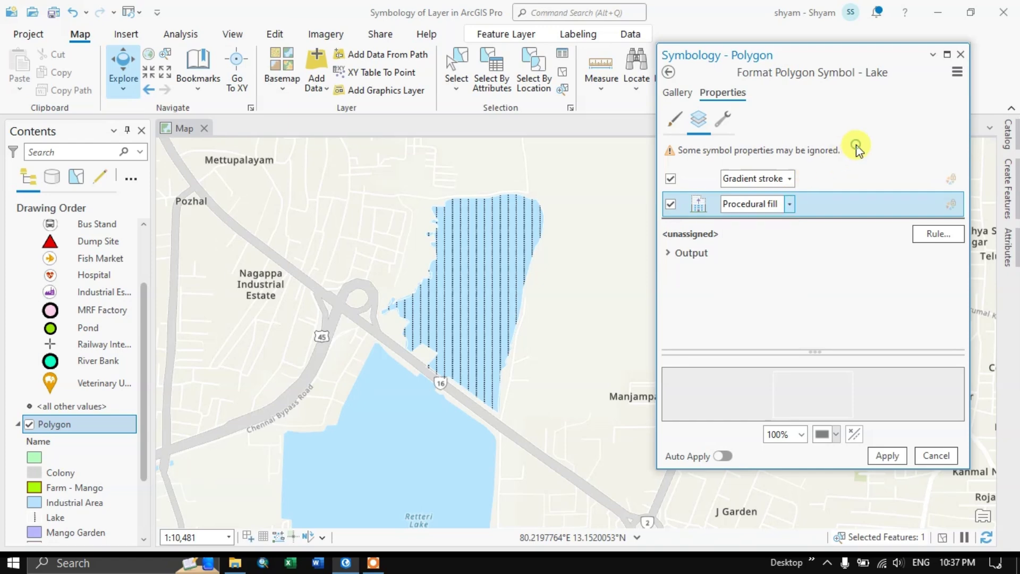
{"action": "left_click", "coordinate": [792, 201]}
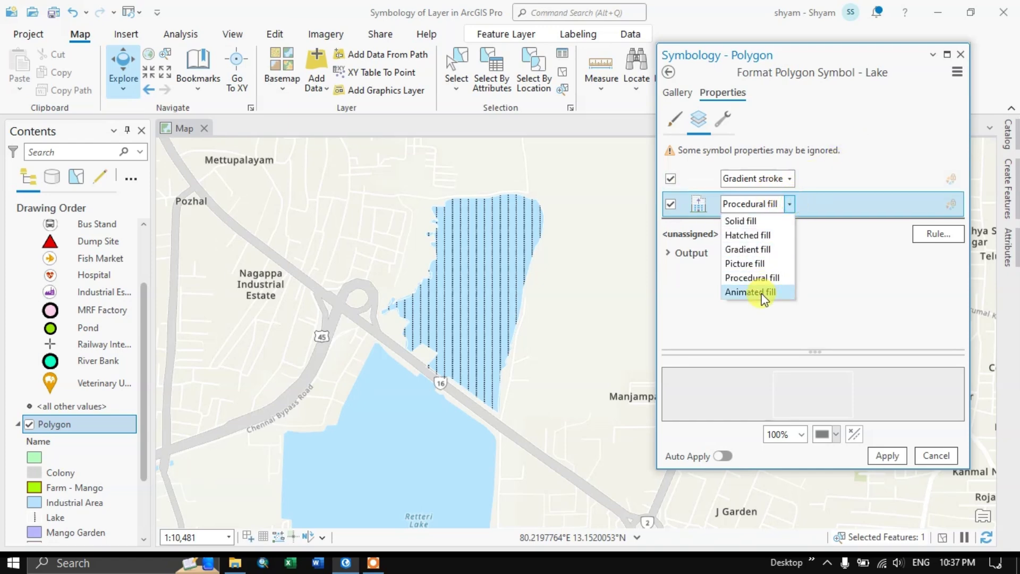
{"action": "left_click", "coordinate": [766, 221]}
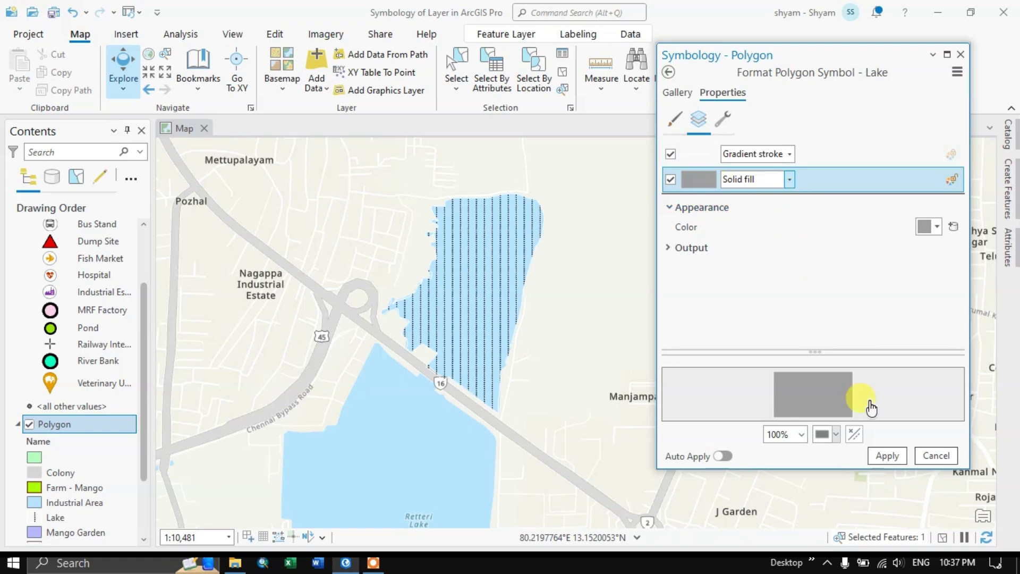
{"action": "left_click", "coordinate": [891, 457]}
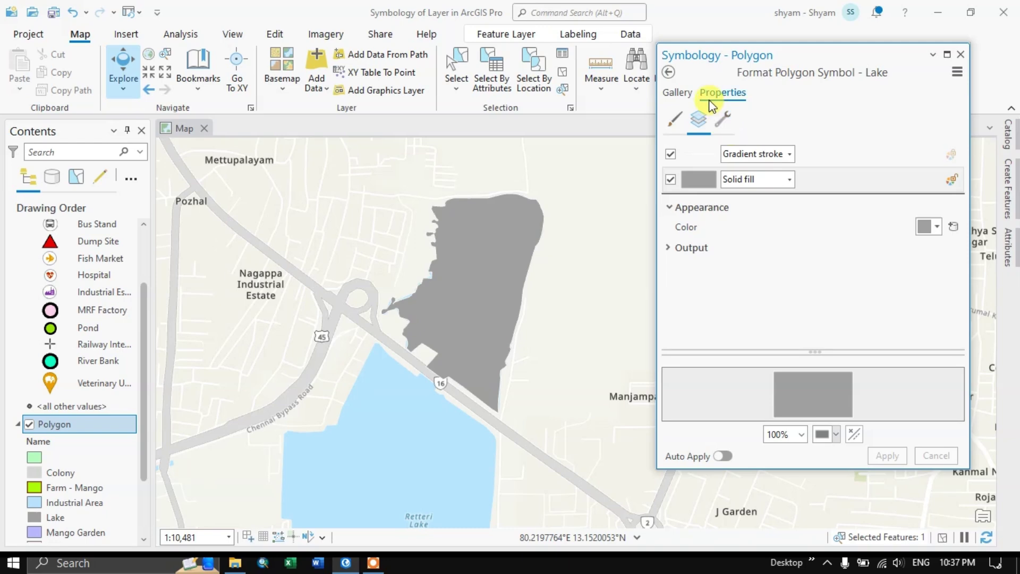
Return to the Polygon class list, look over its classes and close the symbology settings
{"action": "left_click", "coordinate": [670, 77]}
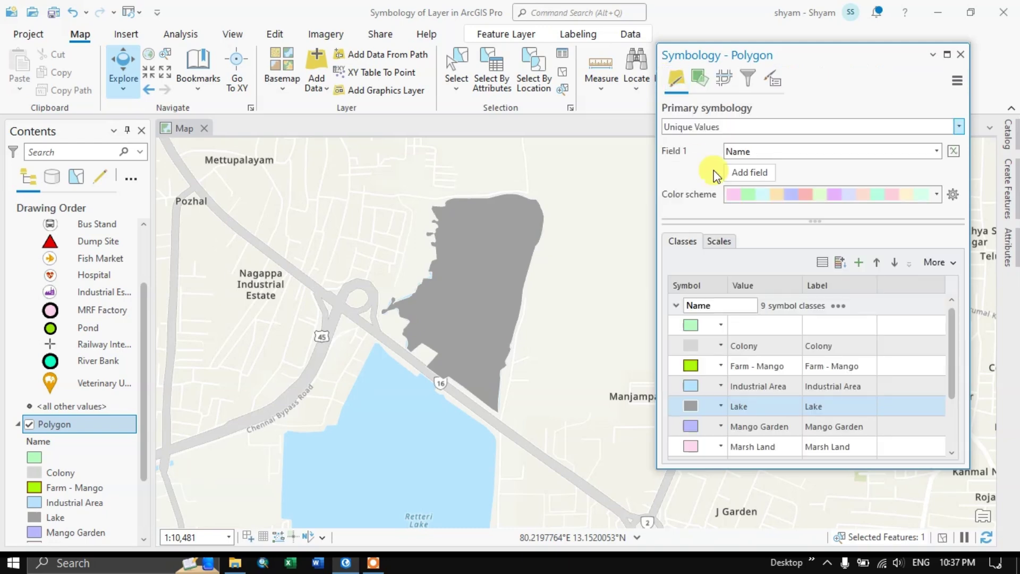
{"action": "scroll", "coordinate": [850, 424], "scroll_direction": "down", "scroll_amount": 3}
{"action": "scroll", "coordinate": [854, 433], "scroll_direction": "up", "scroll_amount": 2}
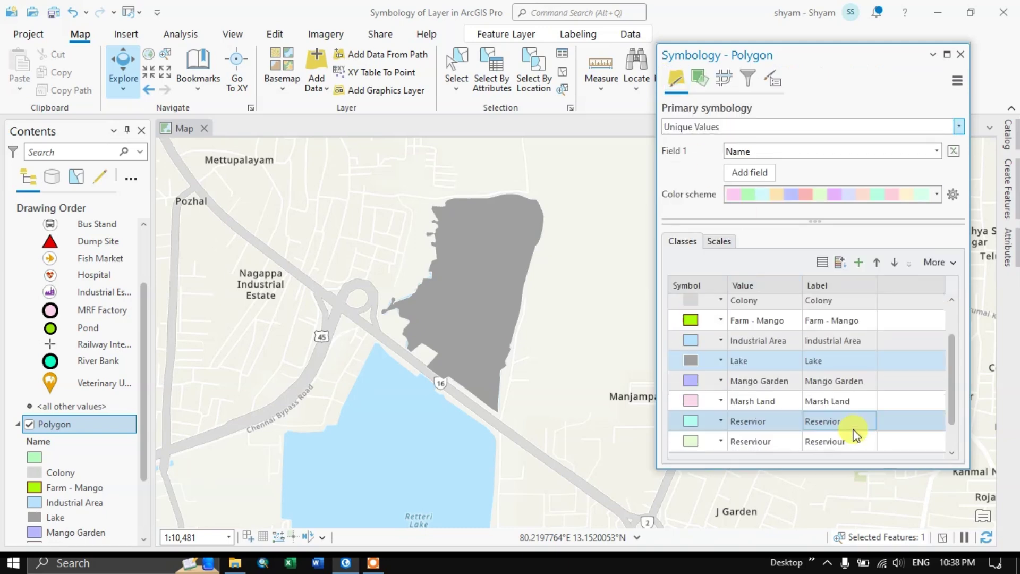
{"action": "left_click", "coordinate": [961, 53]}
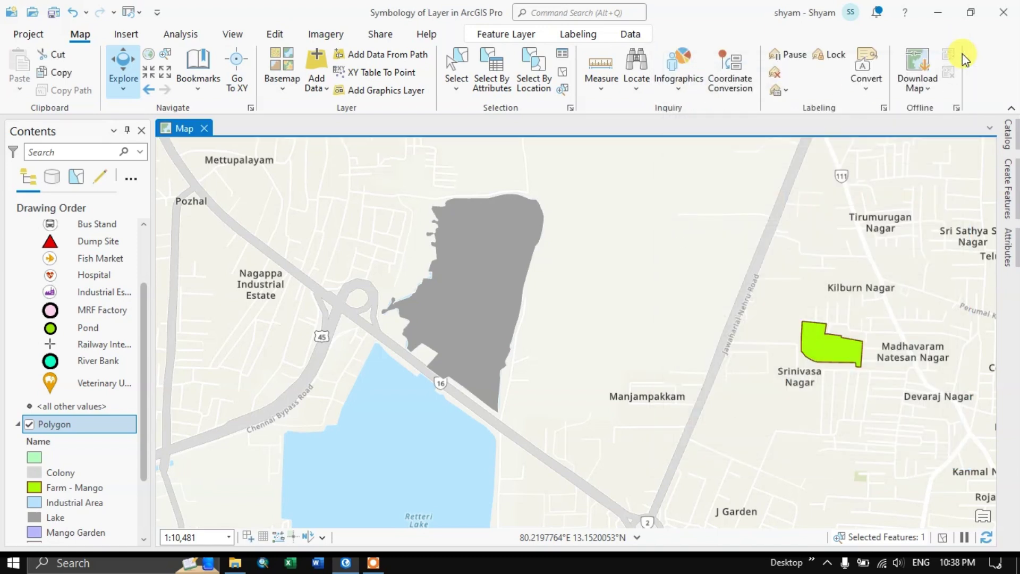